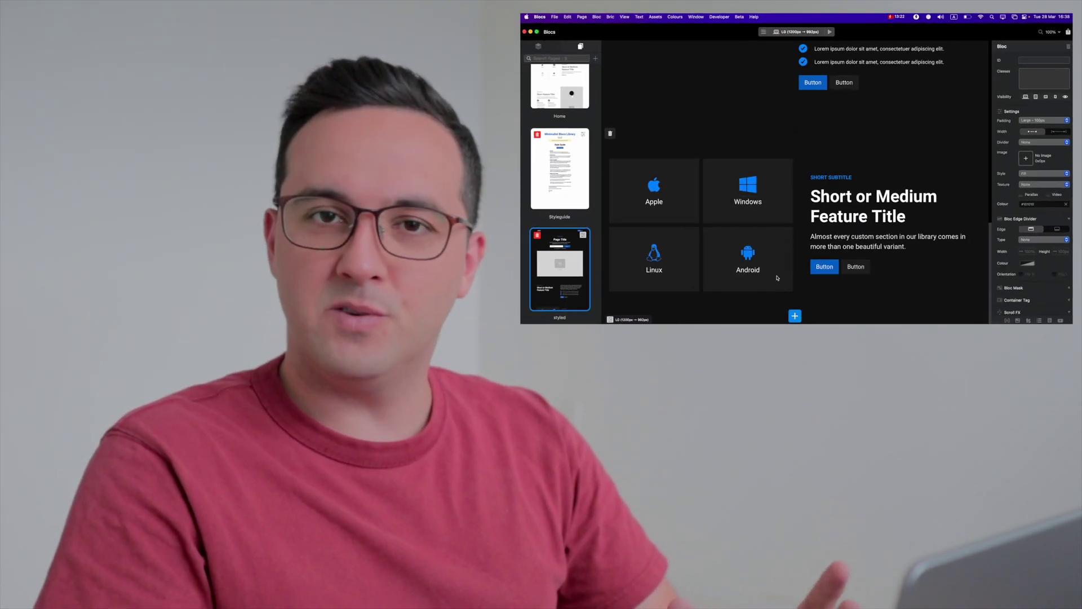
Insert the light six-icon feature bloc from the Minimalist - Light set above the Apple, Windows, Linux and Android bloc
click(795, 134)
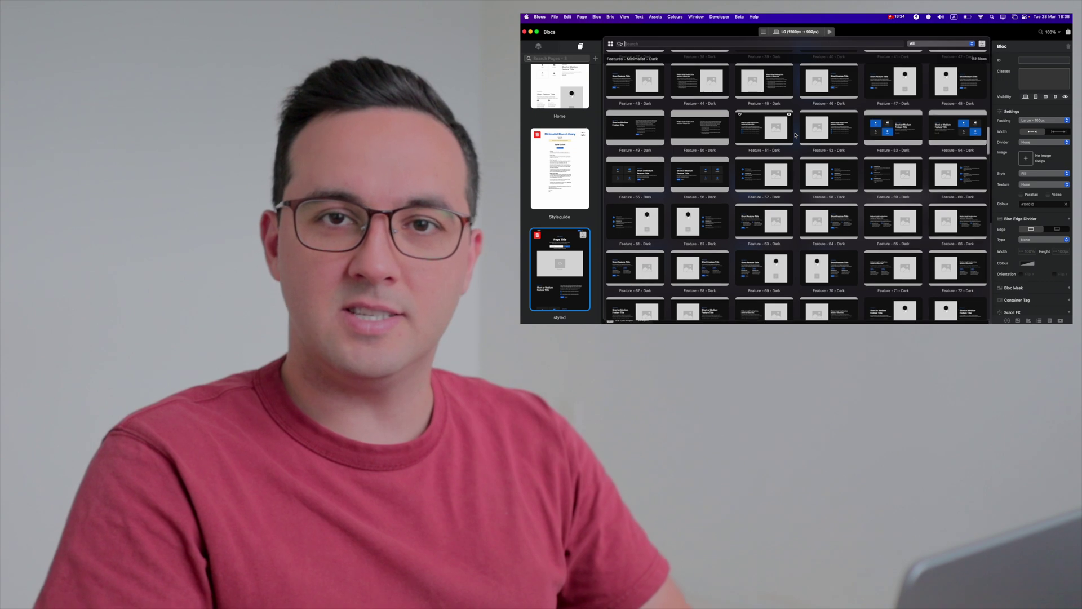
click(611, 44)
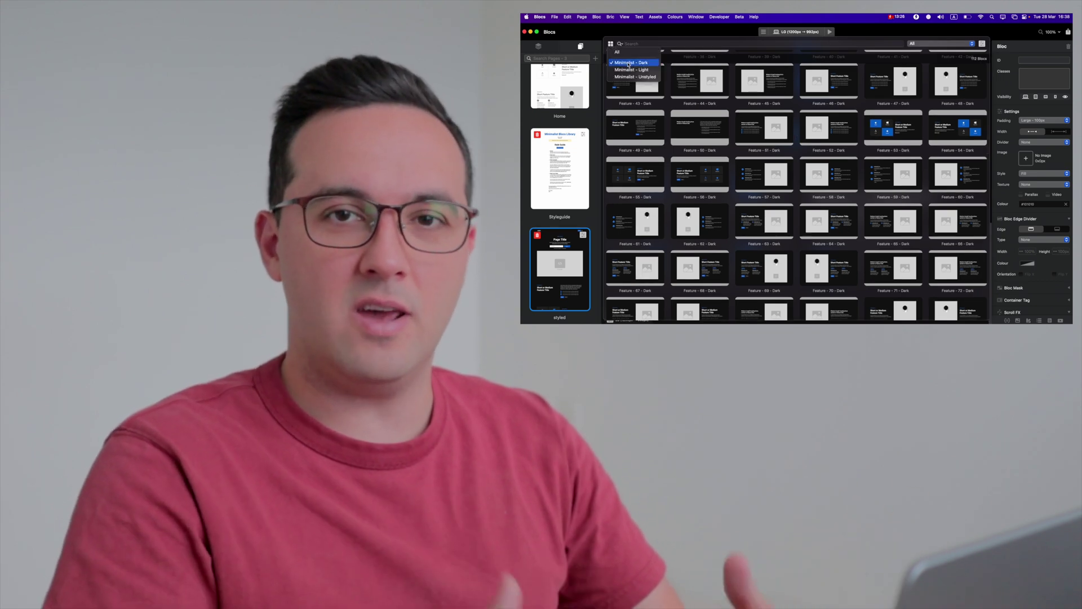
click(632, 69)
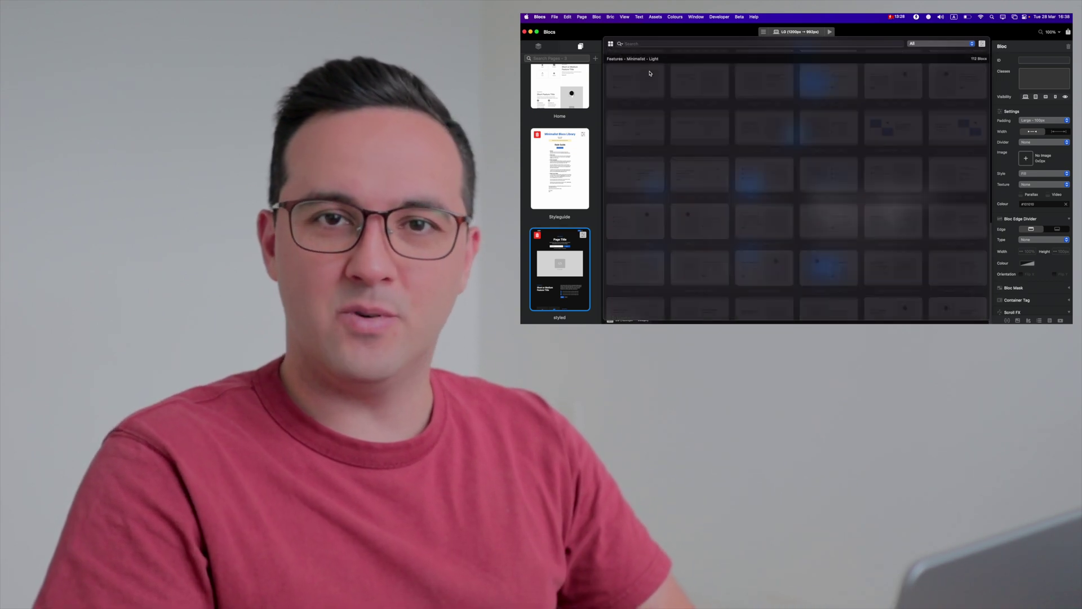
scroll(845, 175, up, 8)
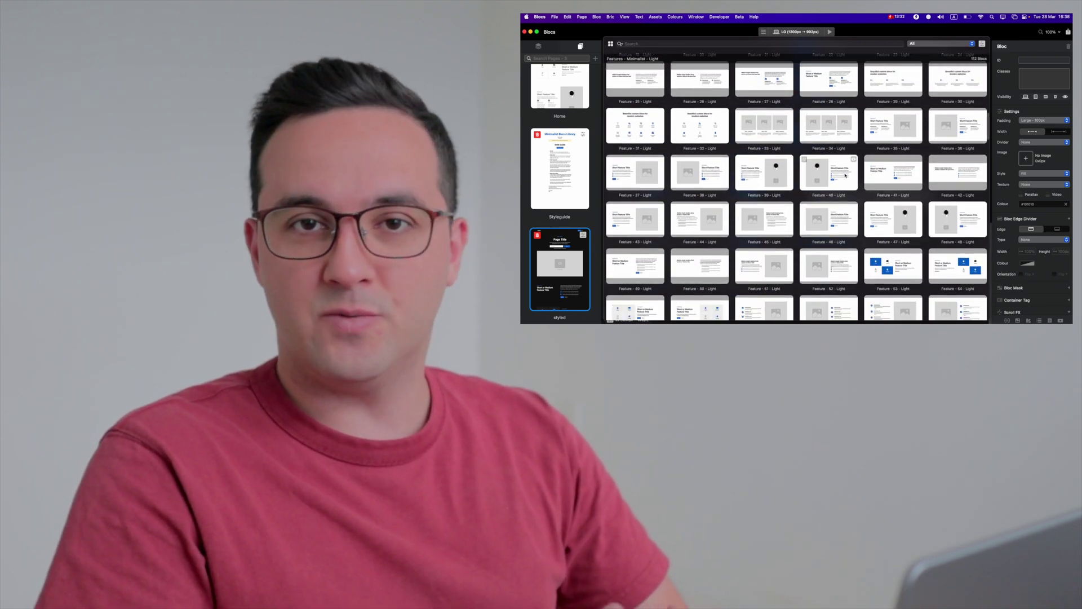
click(840, 170)
Add the Cta - 25 - Light call-to-action bloc below the Apple, Windows, Linux and Android bloc
scroll(834, 165, down, 5)
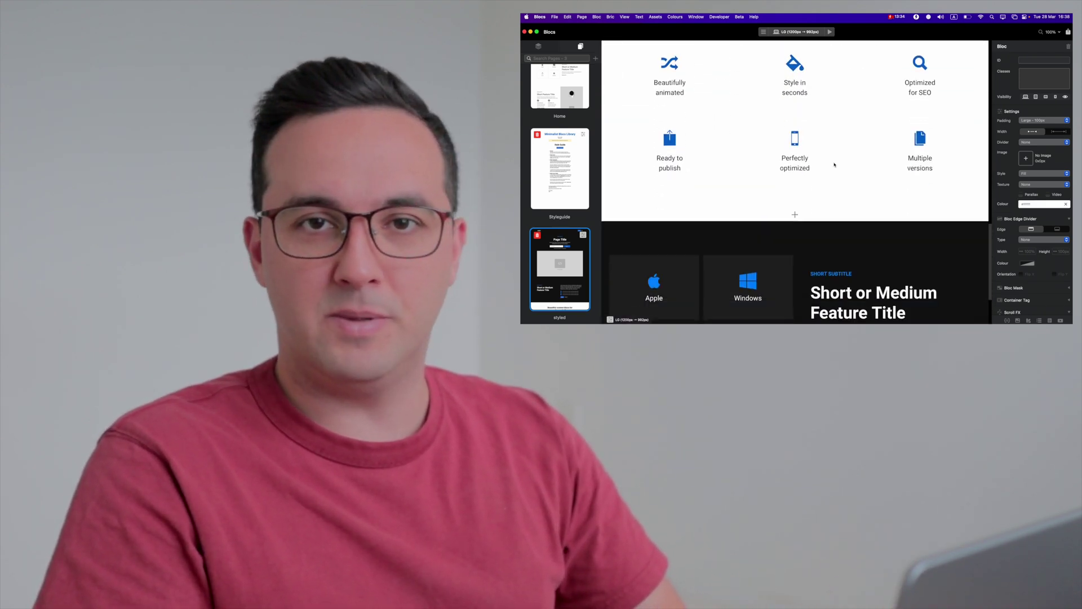
click(795, 317)
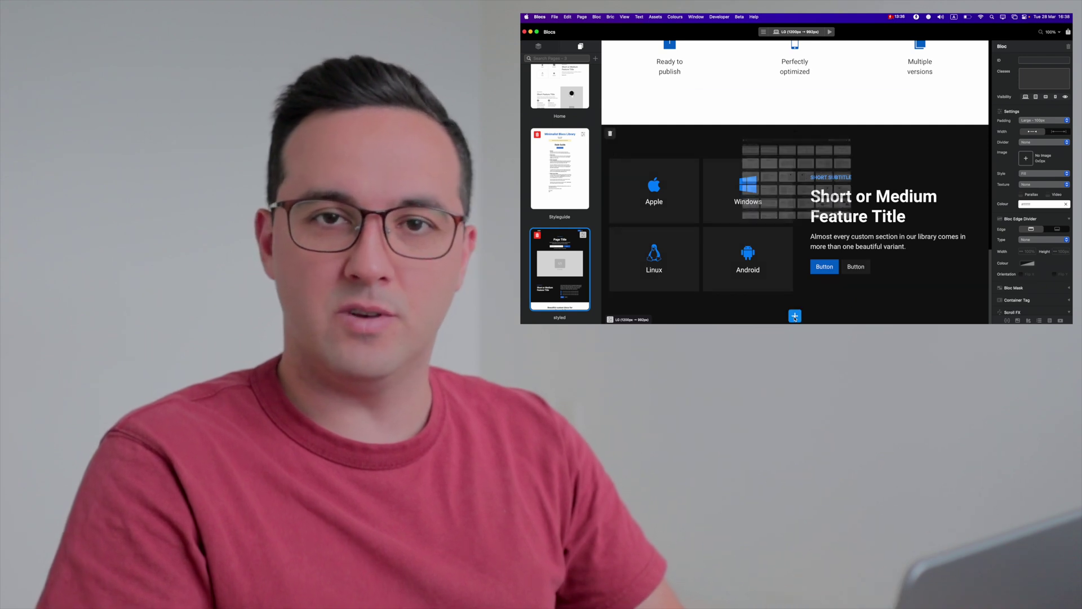
scroll(801, 210, down, 10)
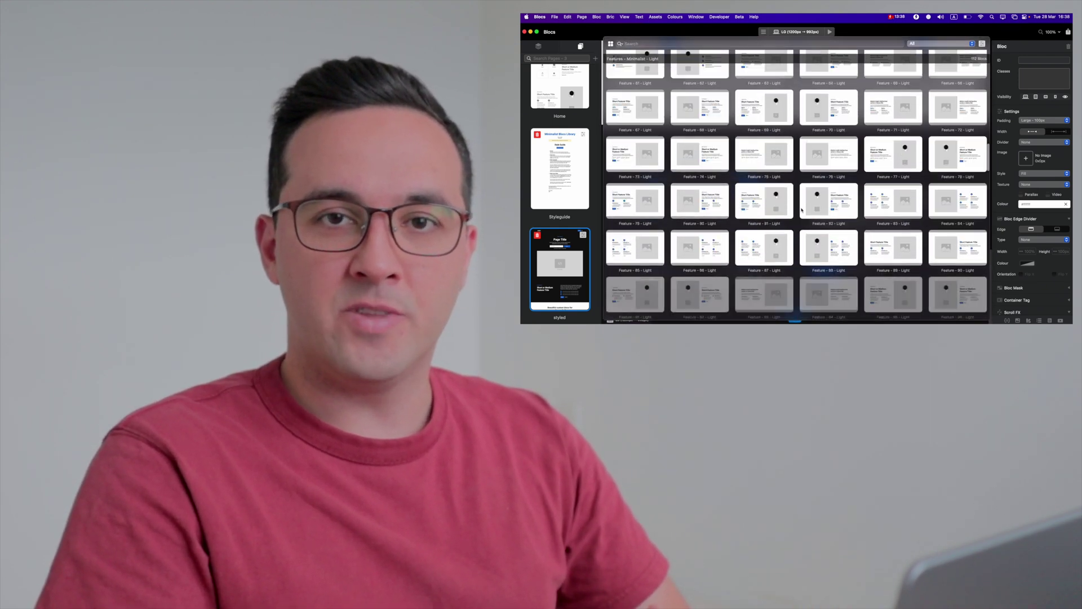
scroll(802, 211, down, 8)
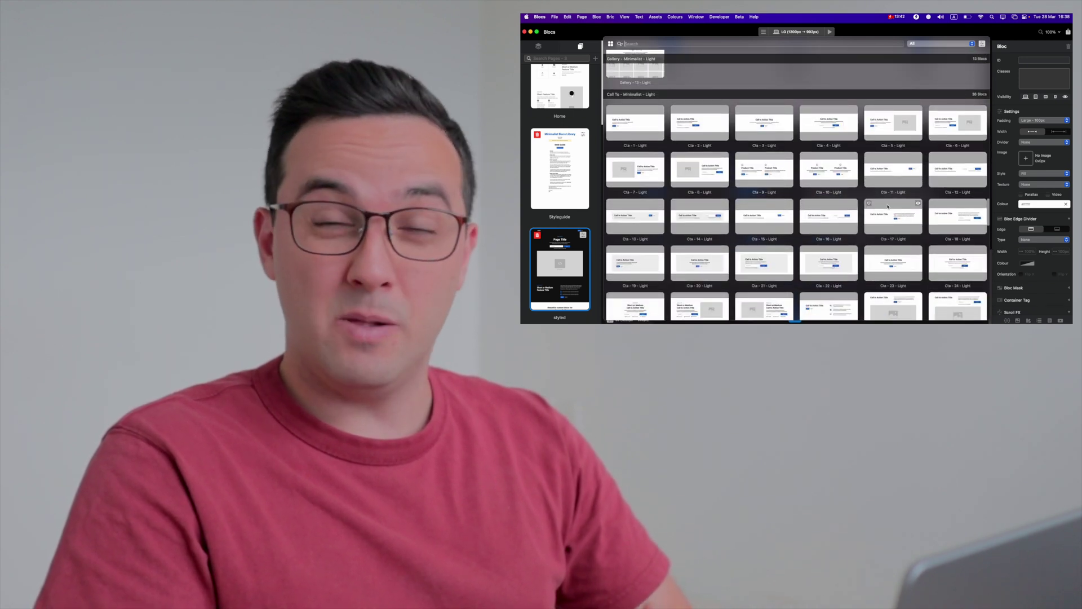
scroll(888, 206, down, 2)
scroll(888, 206, down, 2)
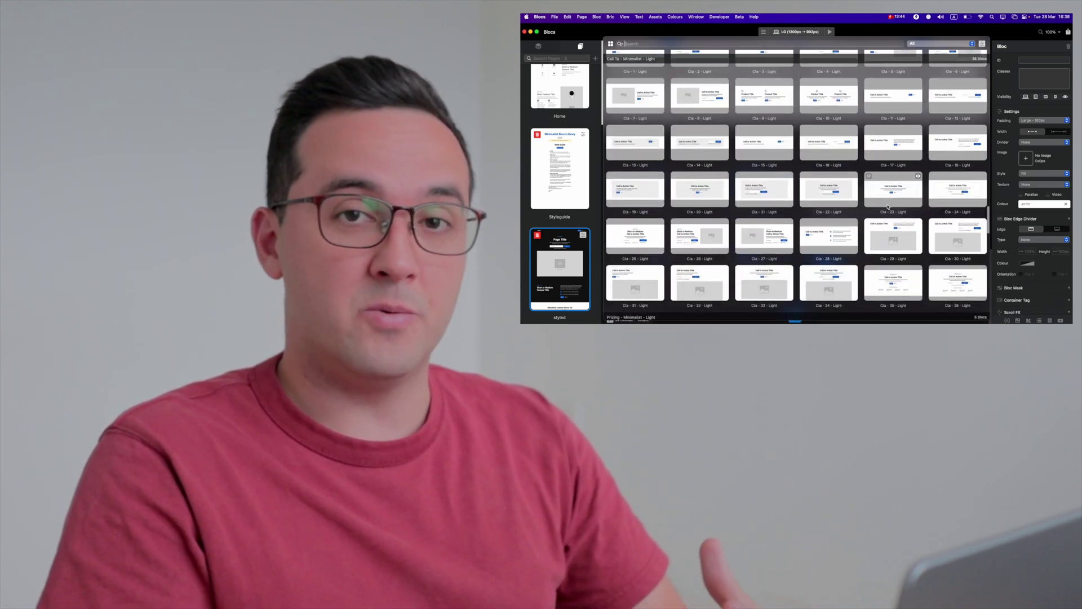
click(645, 239)
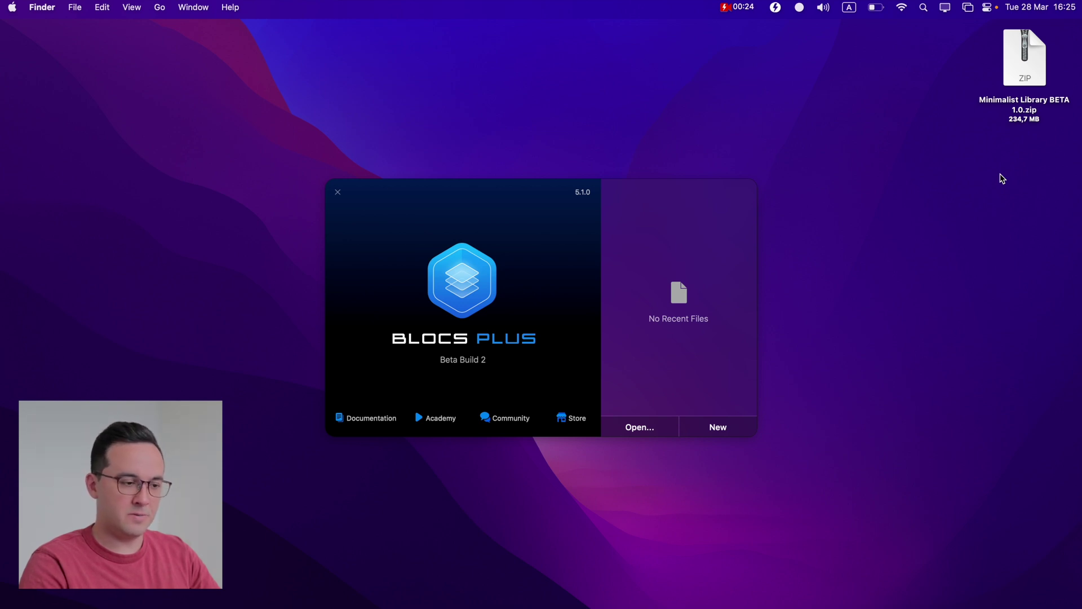
Extract the Minimalist Library BETA 1.0.zip archive on the desktop
click(1022, 66)
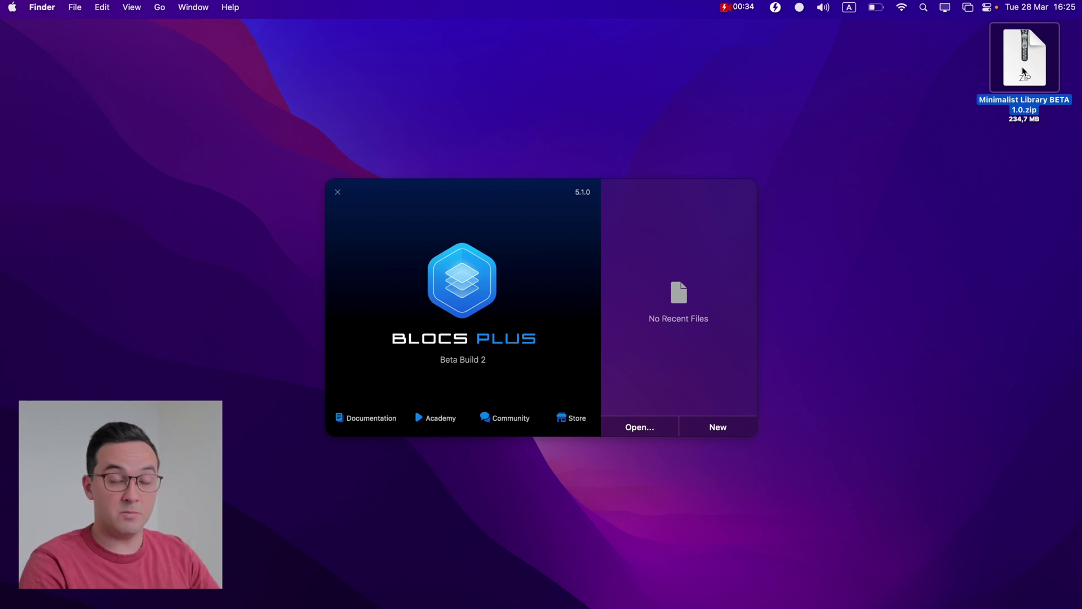
double_click(1024, 71)
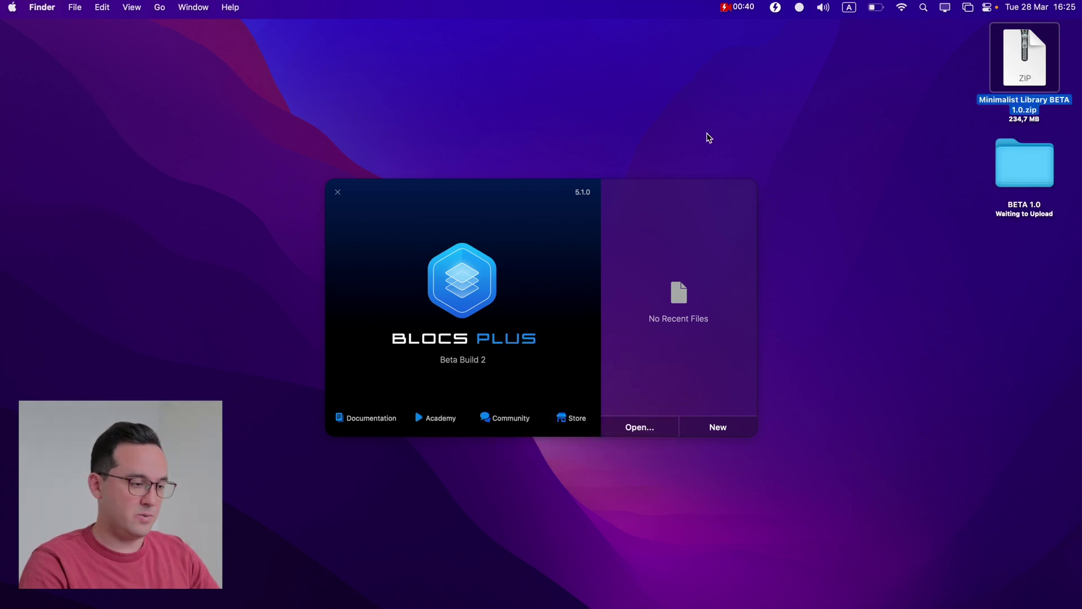
Switch to Blocs and install all the extension files from the BETA 1.0 folder with the Extension Manager
click(544, 211)
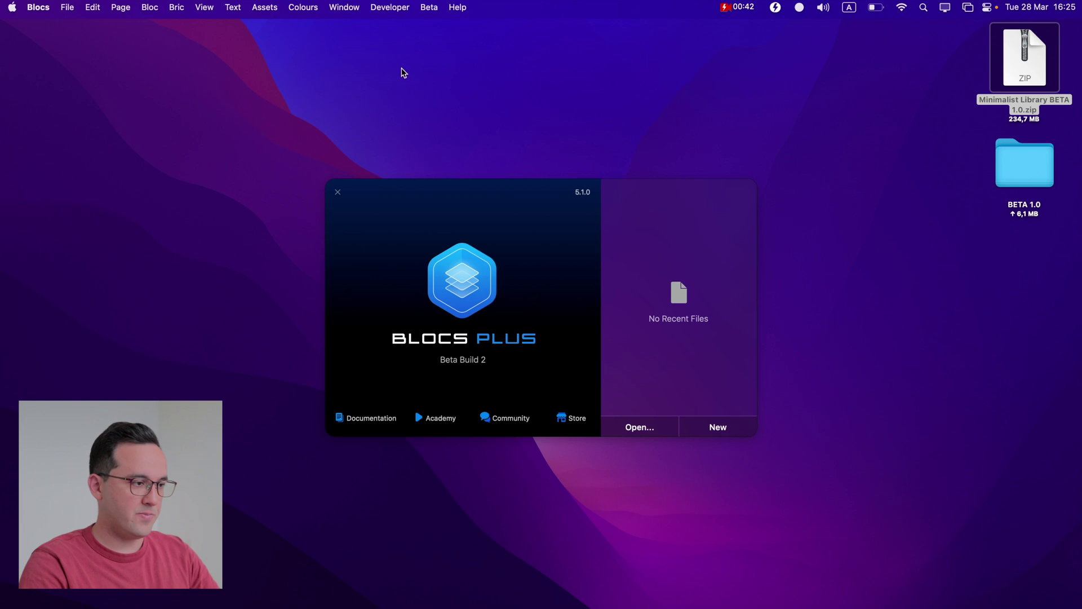
click(347, 7)
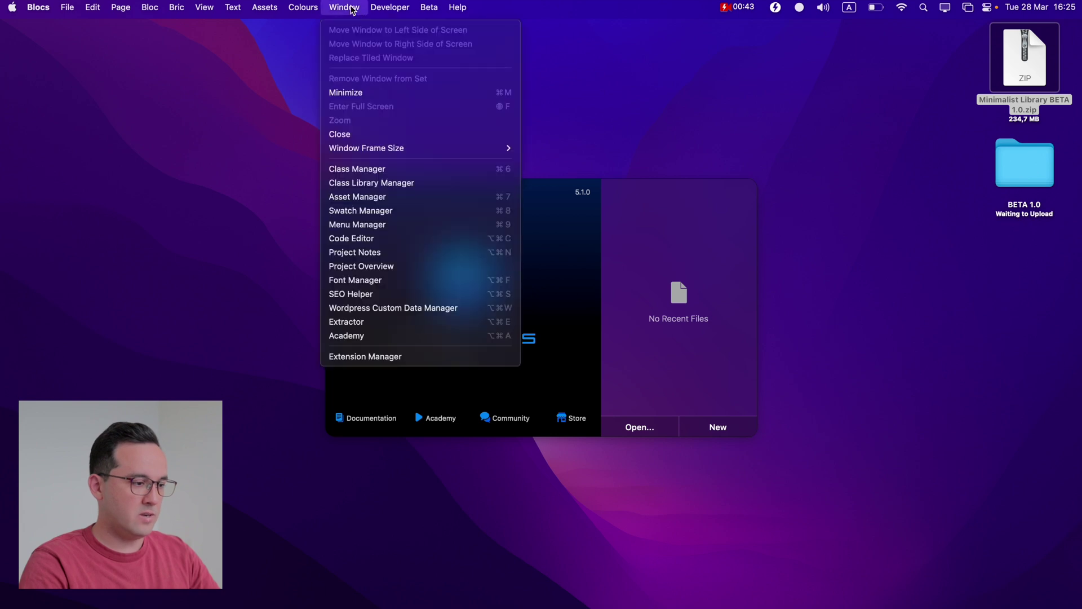
click(422, 361)
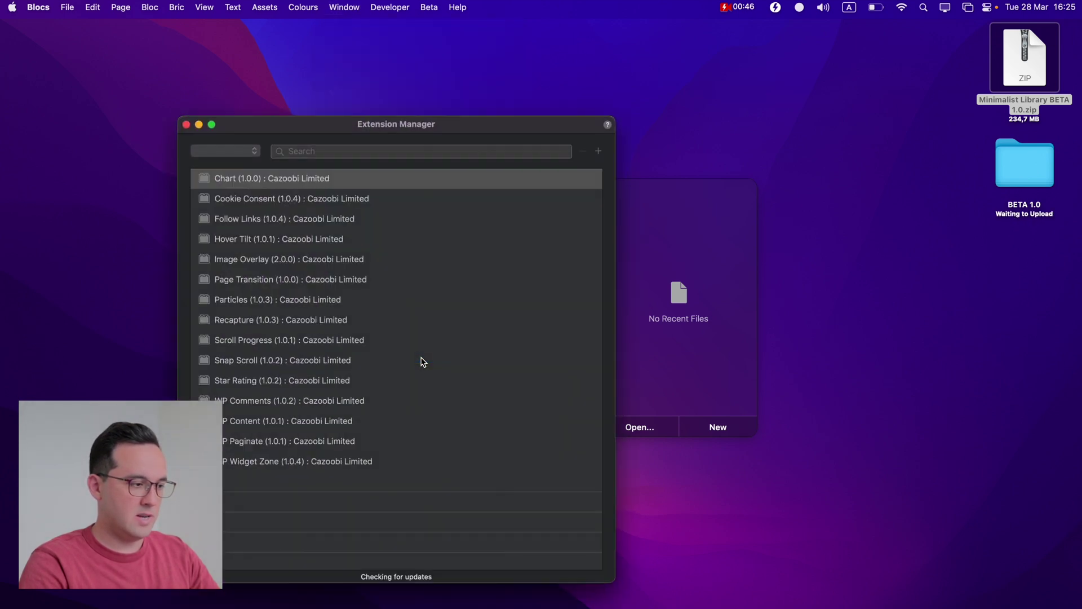
drag(475, 131, 628, 94)
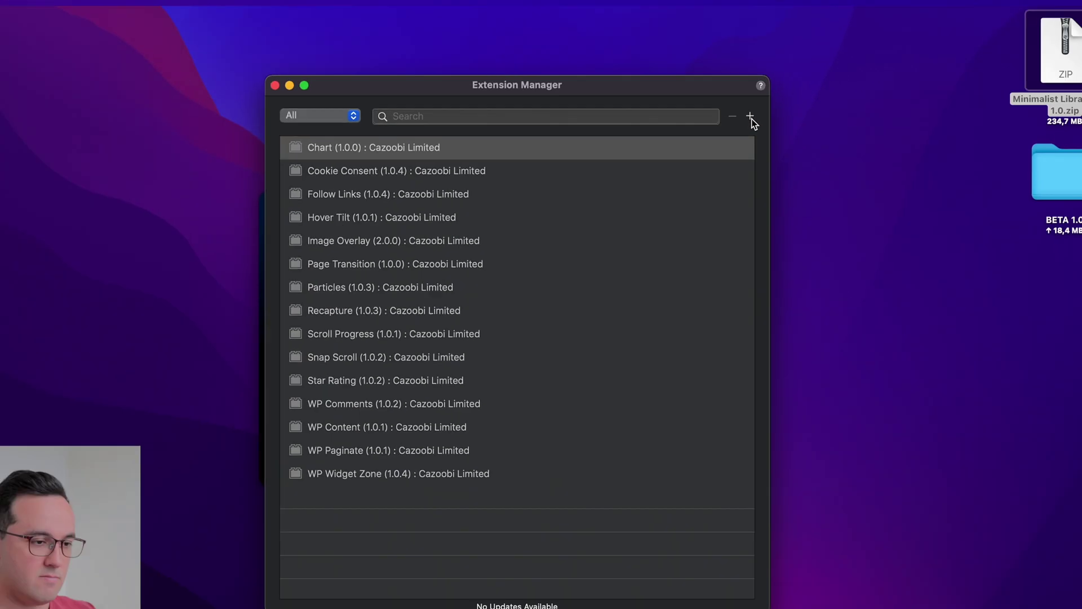
click(745, 125)
double_click(324, 135)
key(super+a)
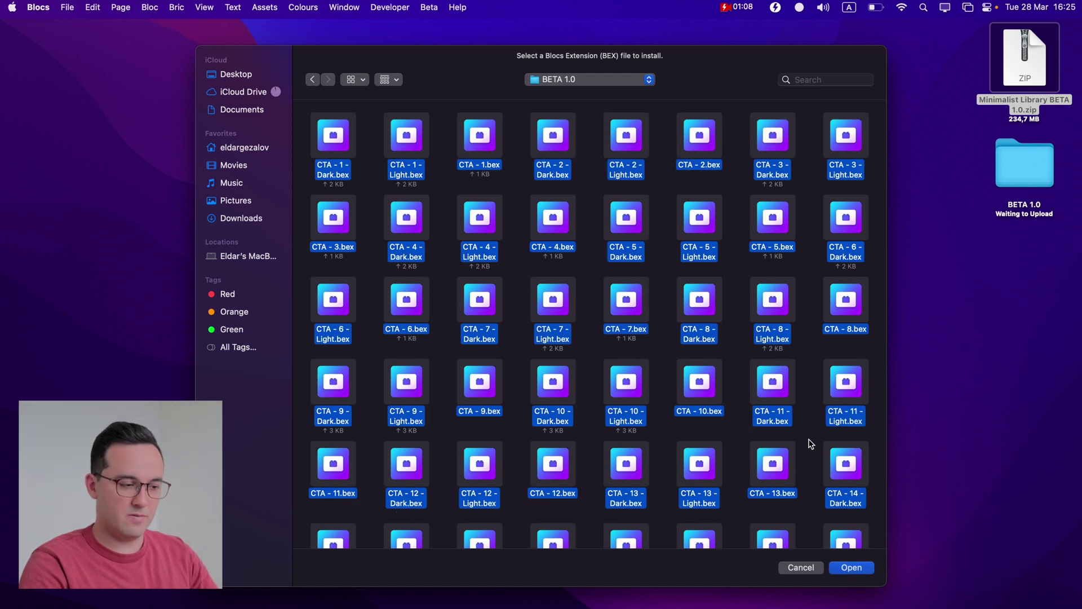
click(854, 569)
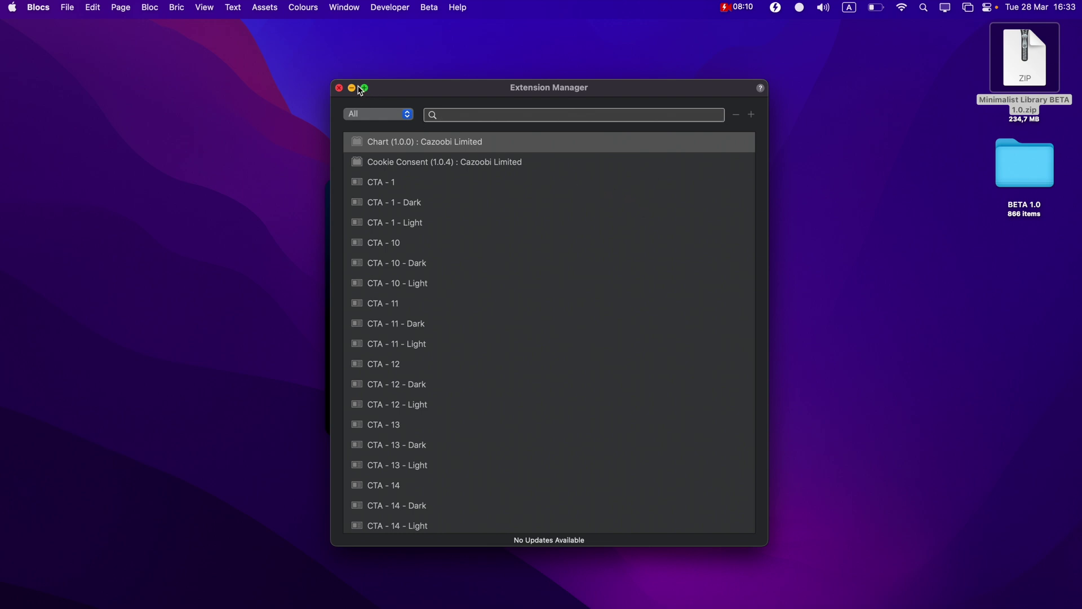
click(339, 89)
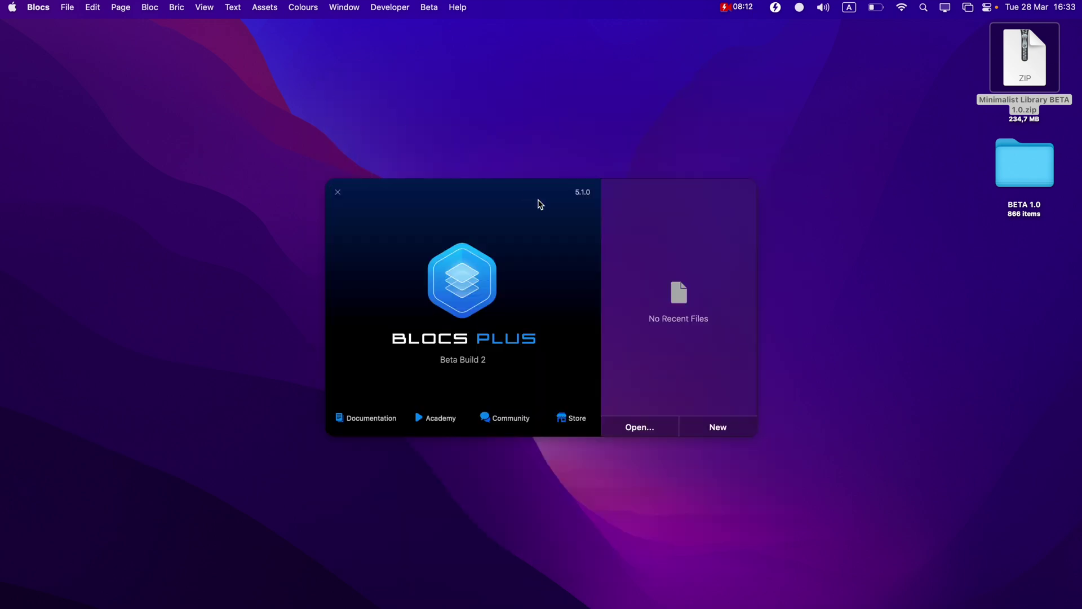
Create a new project from the Minimalist Library 1.0 Beta template and dismiss the Quick Start setup
click(719, 428)
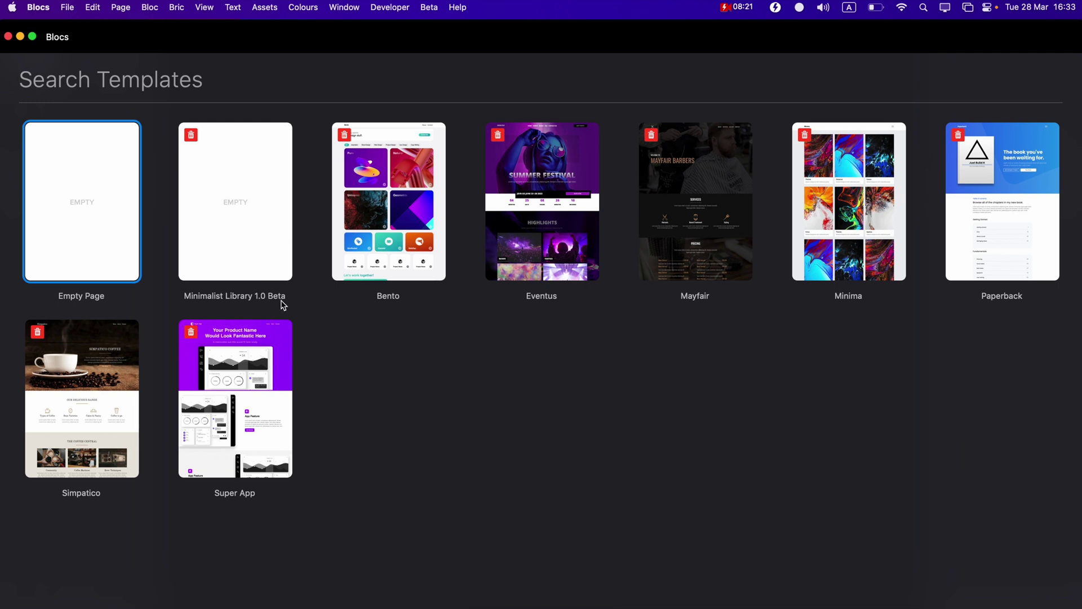
click(239, 204)
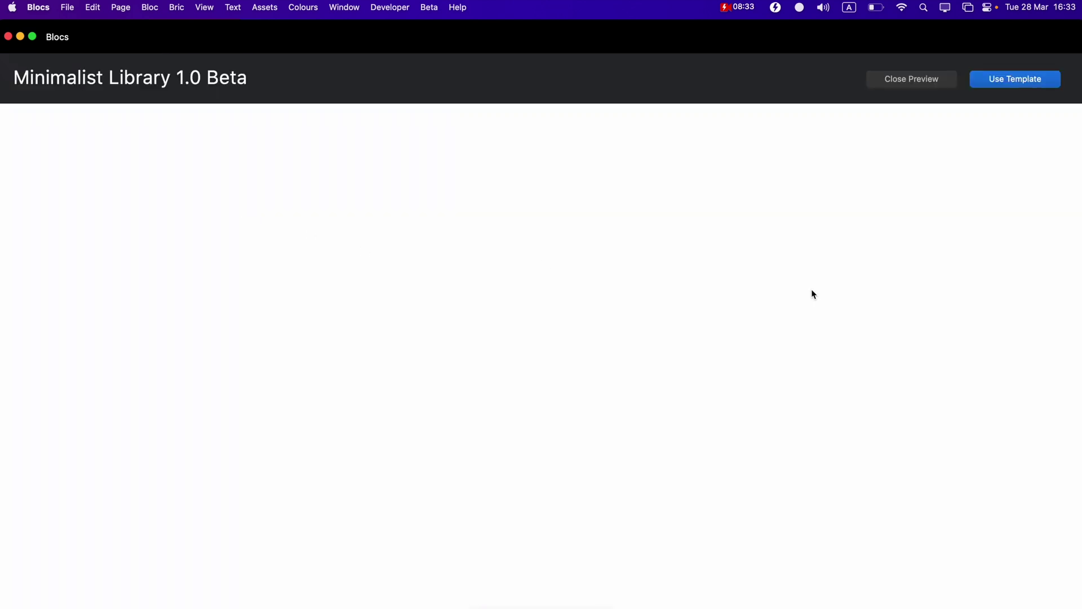
click(1038, 79)
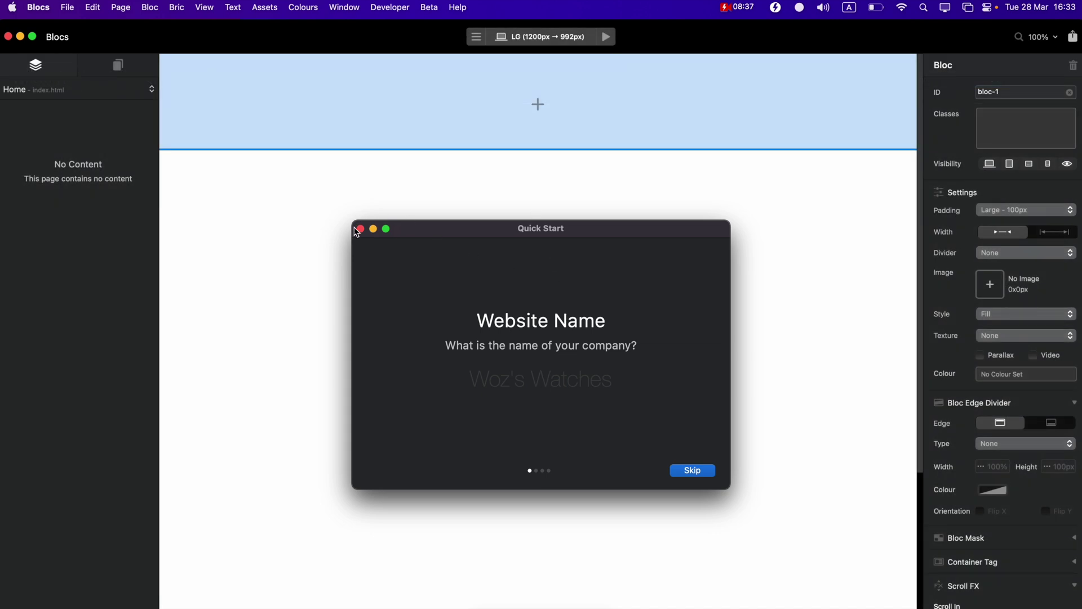
click(360, 229)
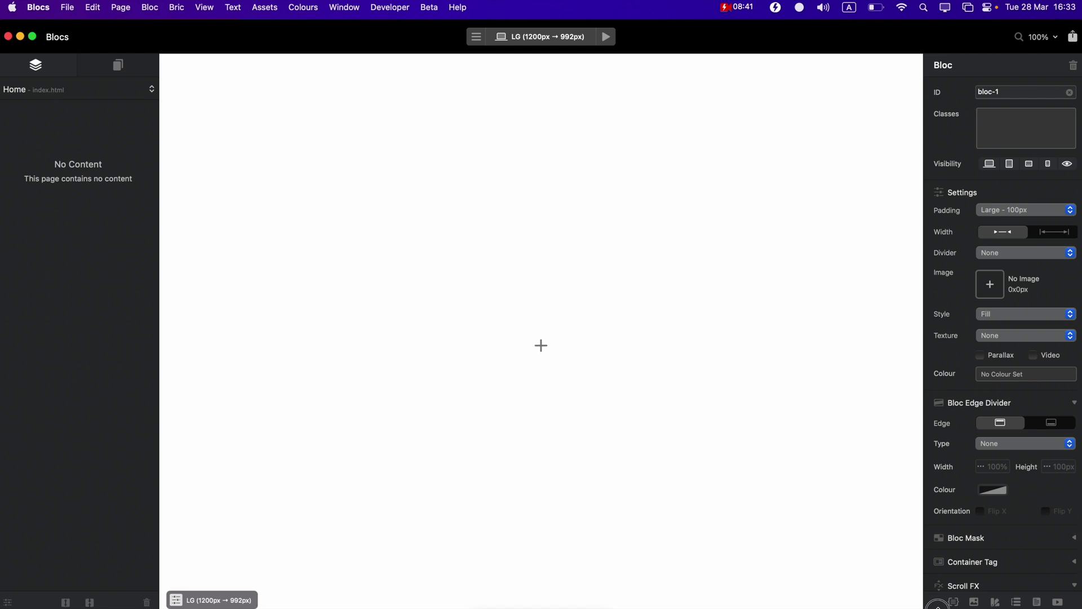
Open the Styleguide page and read its instructions on general use, global colors, typography and corner radius
click(115, 66)
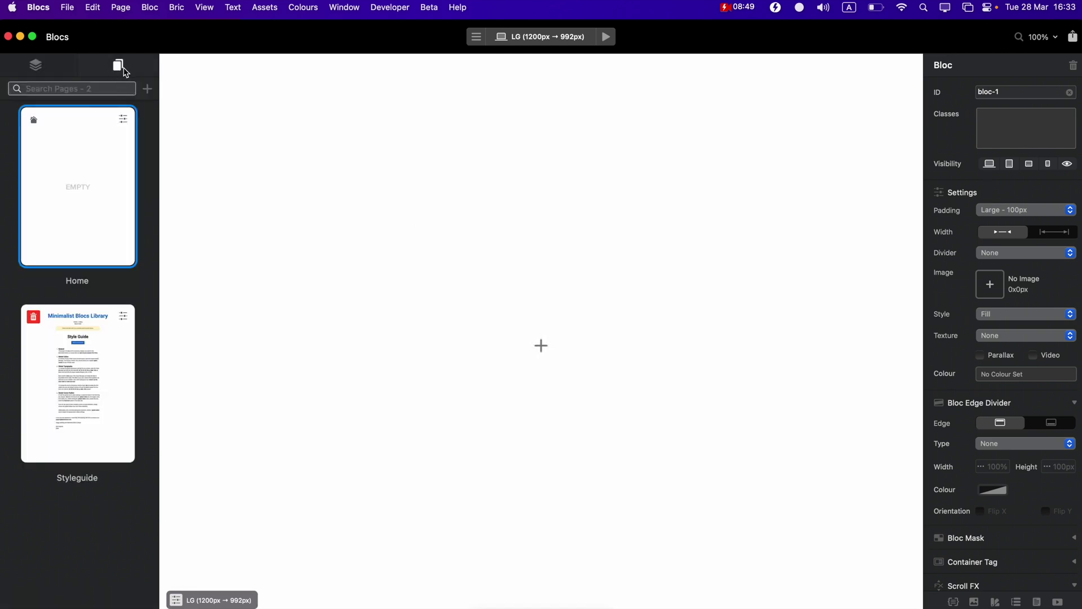
click(97, 370)
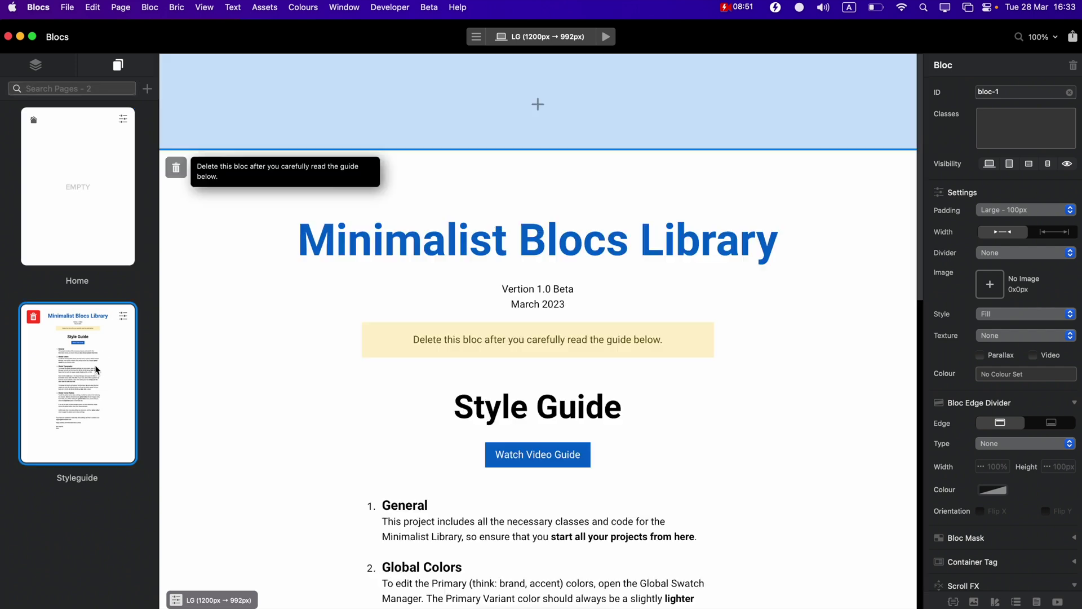
scroll(802, 139, down, 2)
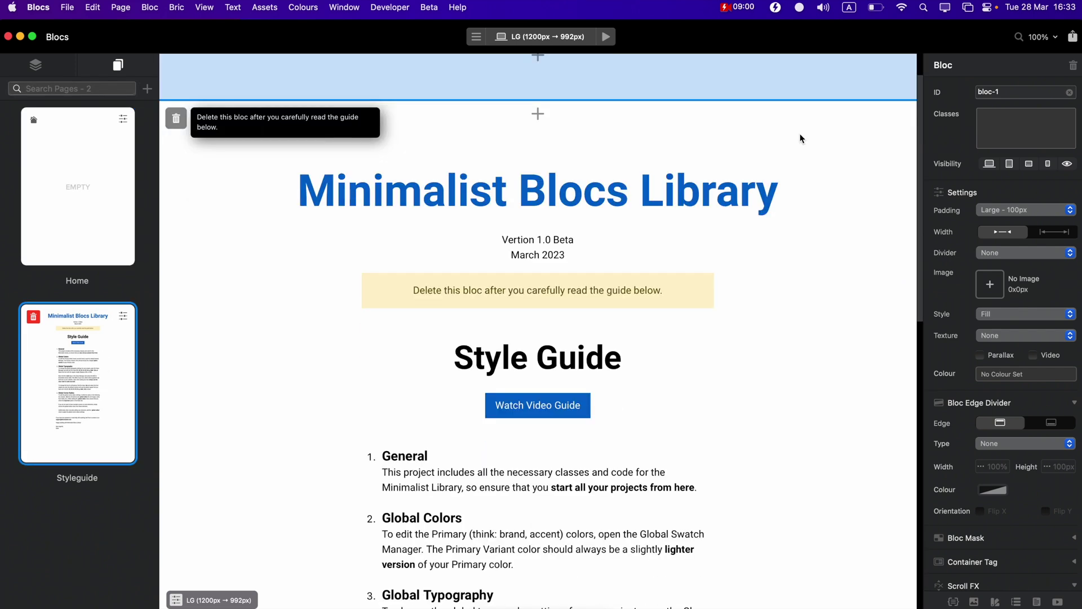
scroll(803, 139, down, 3)
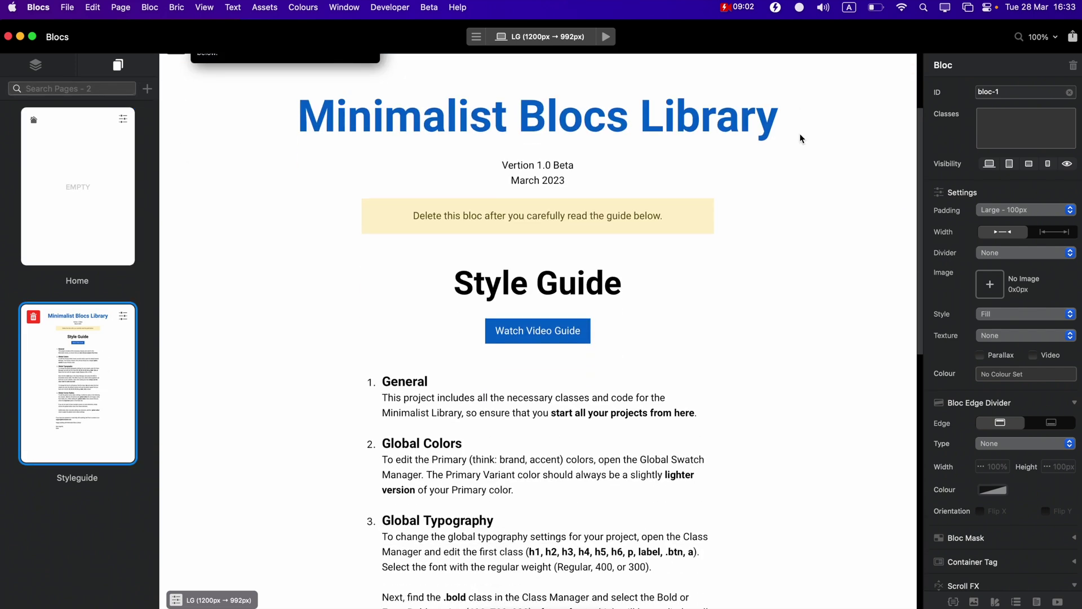
scroll(802, 139, down, 3)
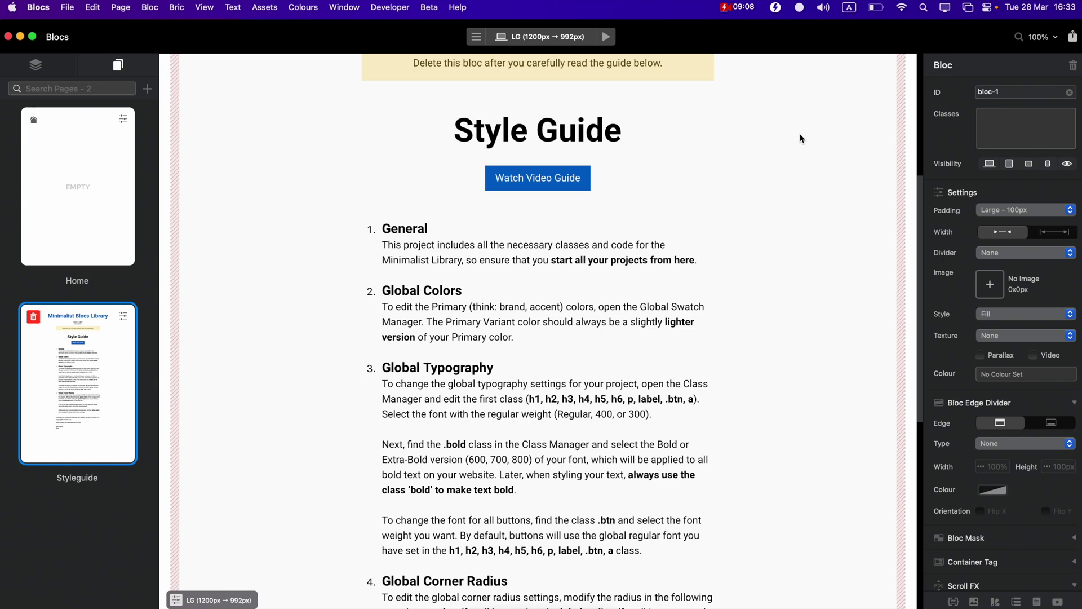
scroll(802, 139, down, 2)
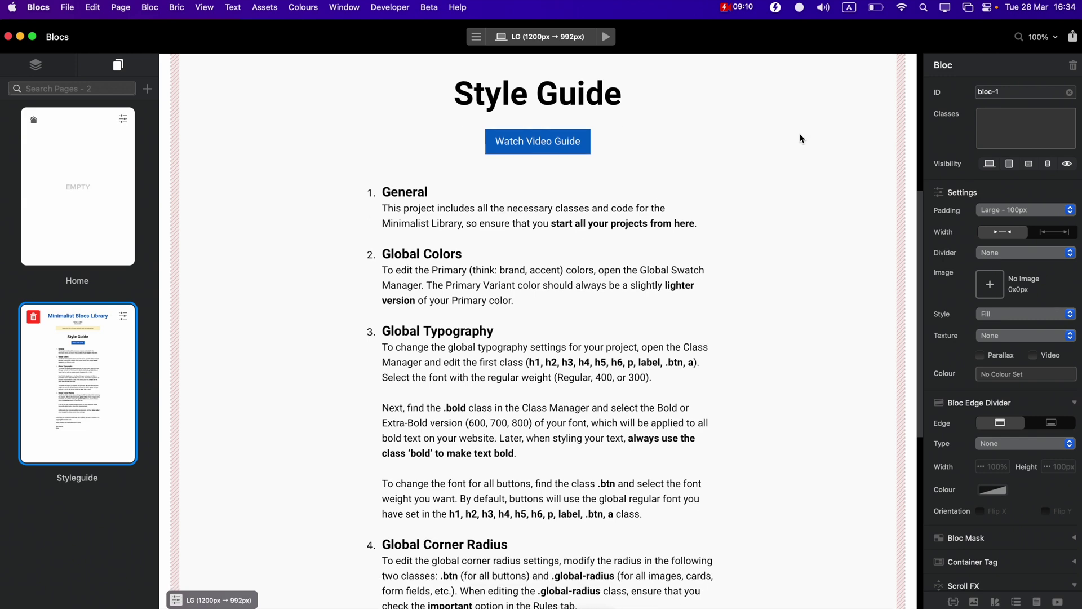
scroll(803, 139, up, 6)
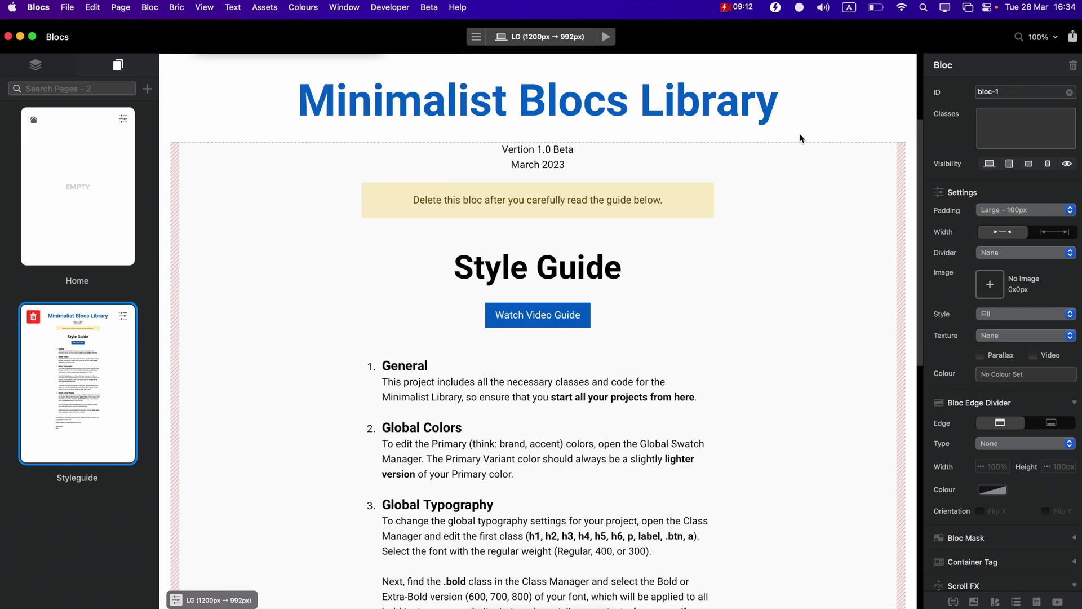
Open the bloc library for the empty Home page's first bloc and filter it to Minimalist - Unstyled
click(97, 175)
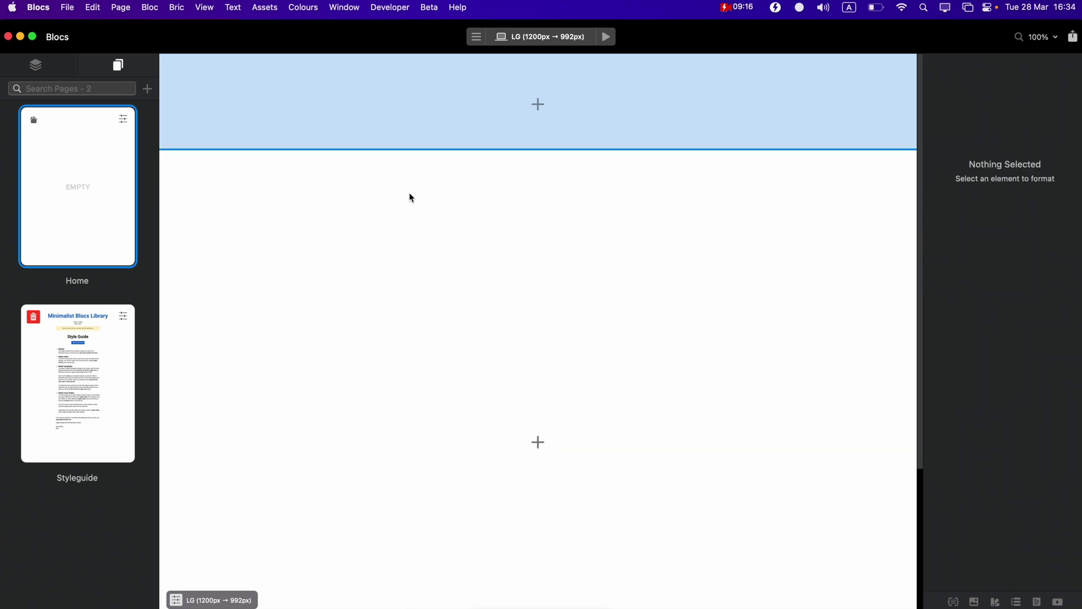
scroll(532, 300, down, 5)
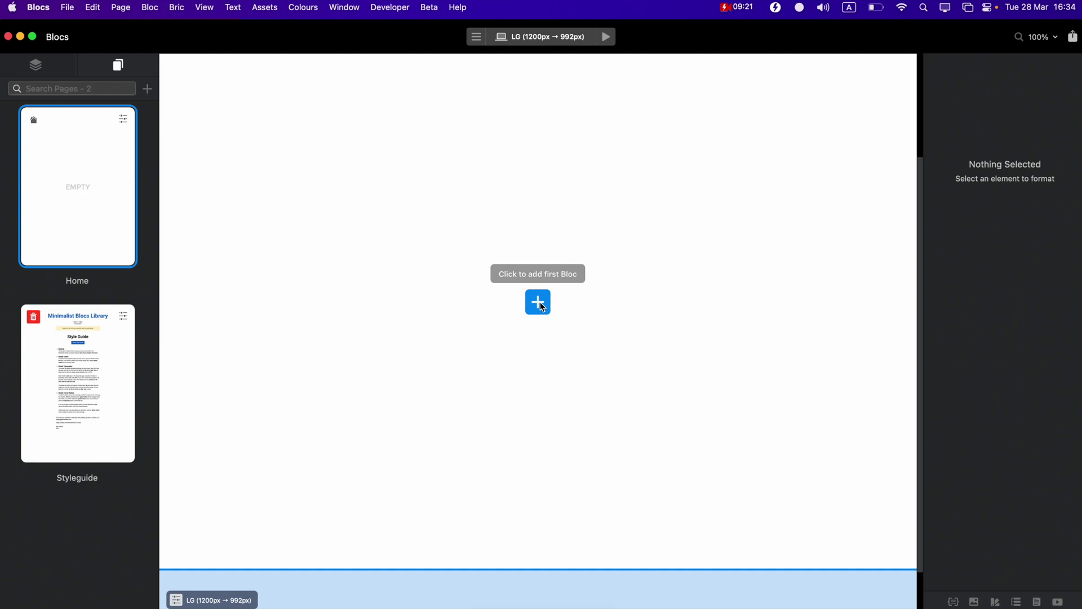
click(542, 307)
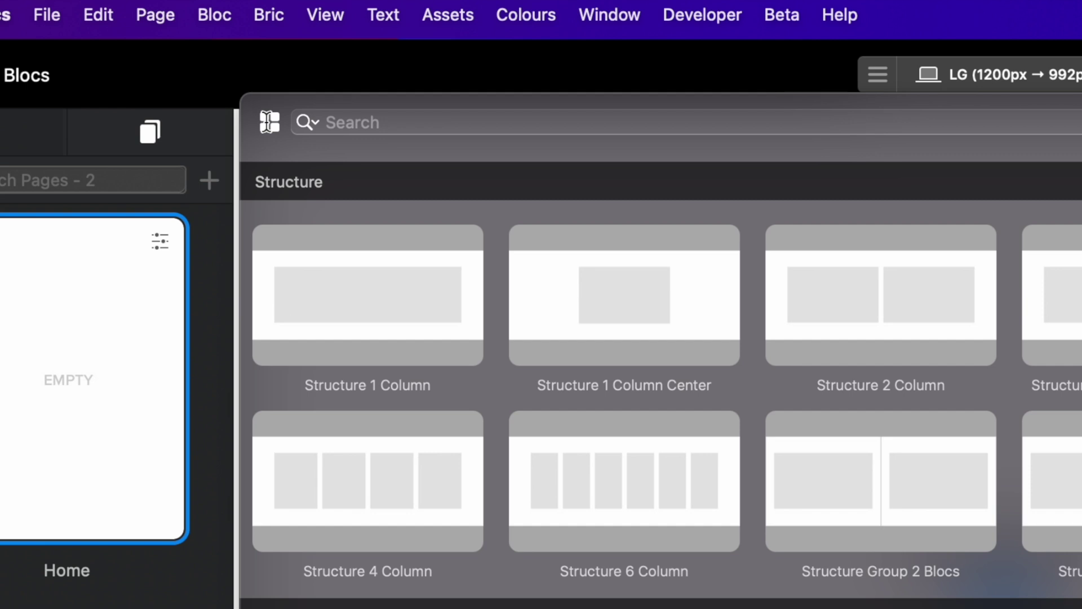
click(269, 122)
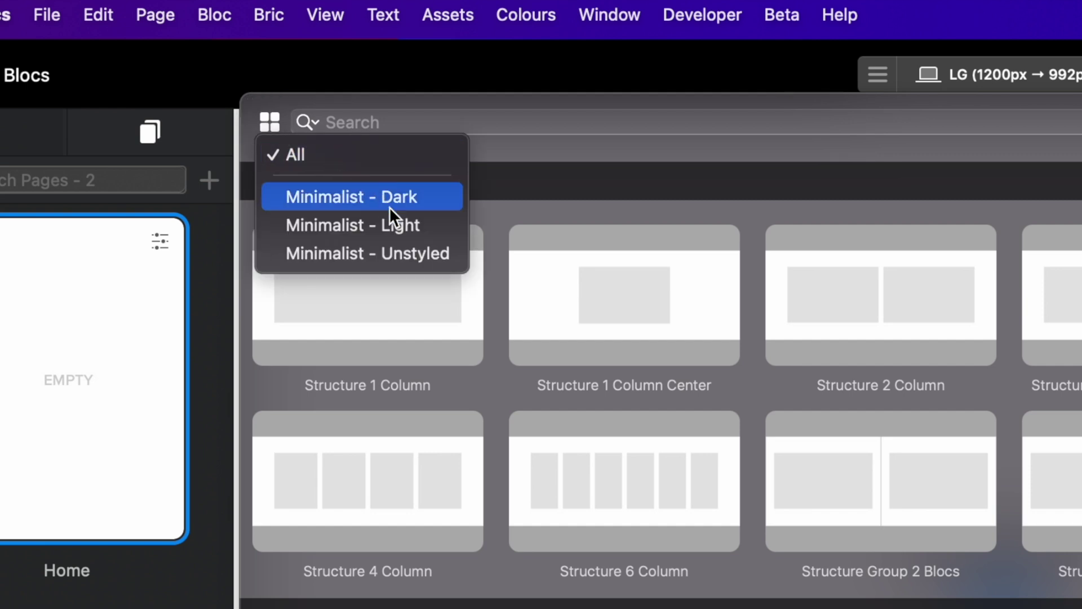
click(431, 255)
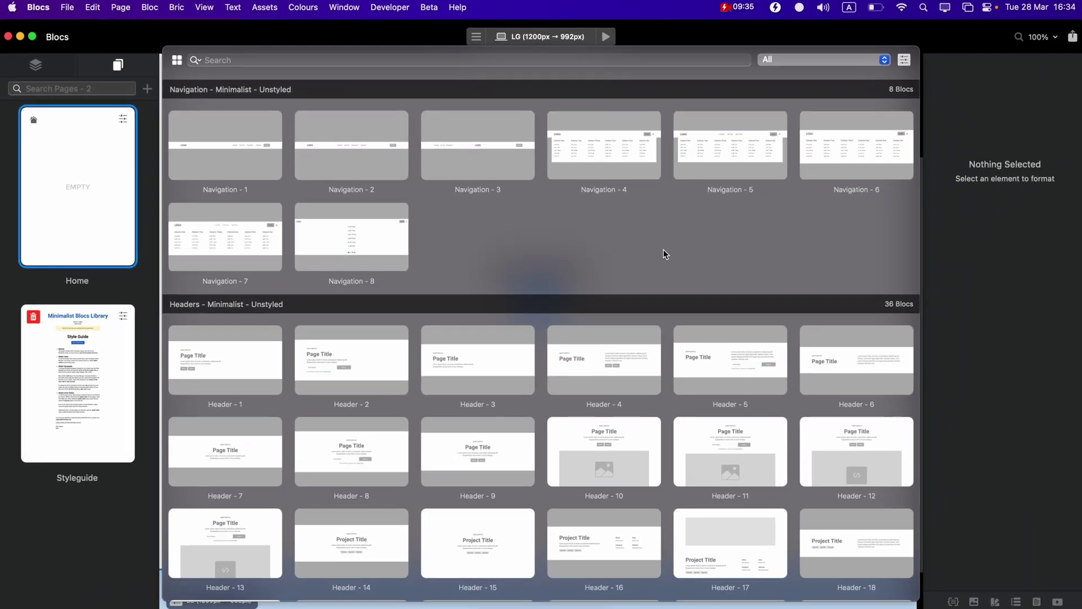
Browse the Minimalist - Unstyled blocs from the navigation and headers sections down to the FAQs and footers
scroll(664, 252, down, 15)
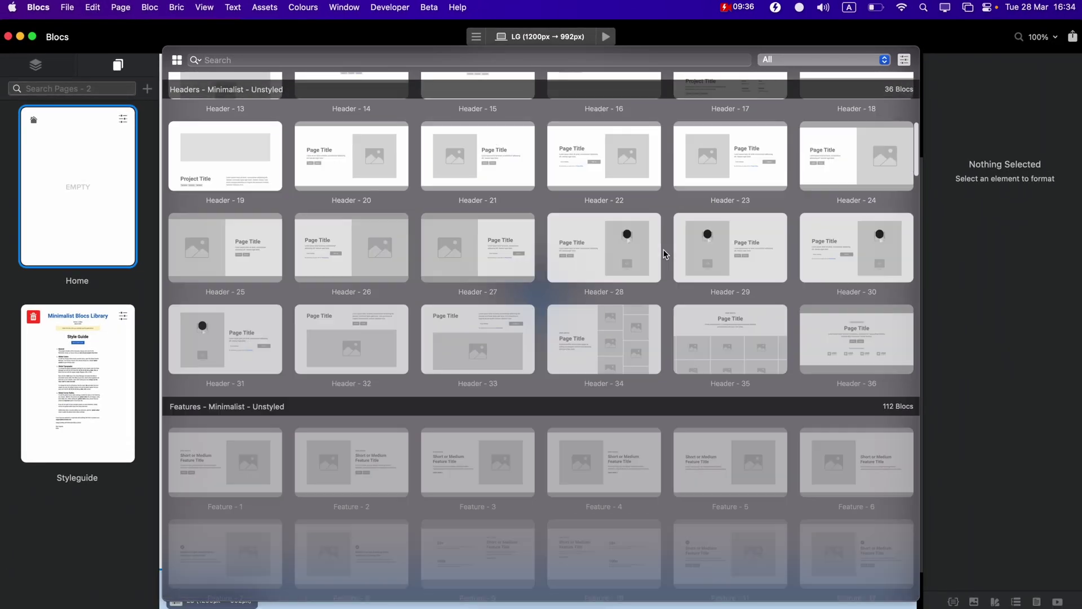
scroll(664, 252, down, 20)
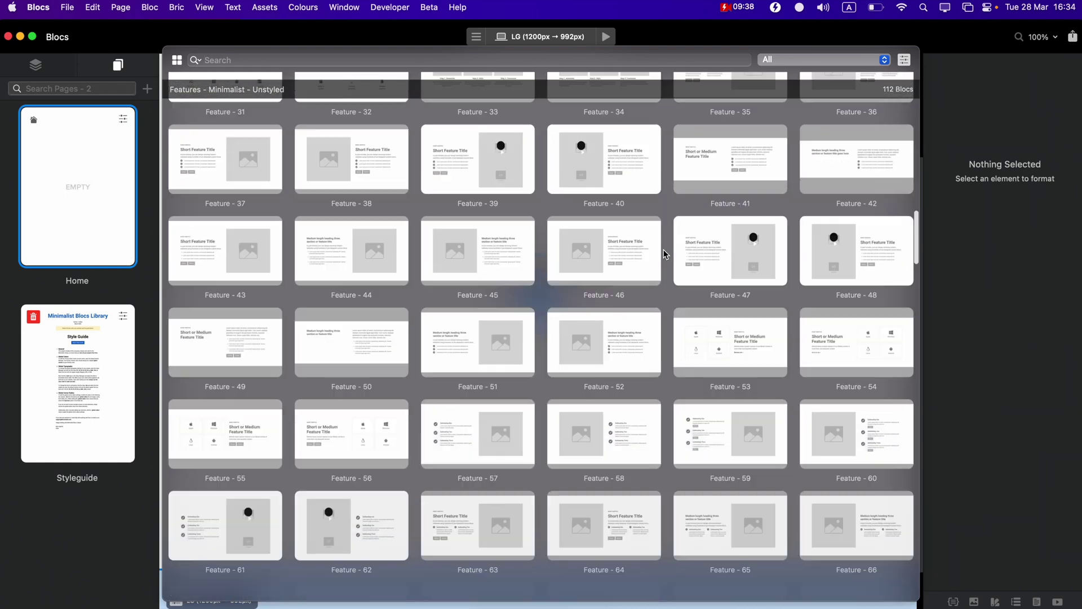
scroll(664, 249, down, 15)
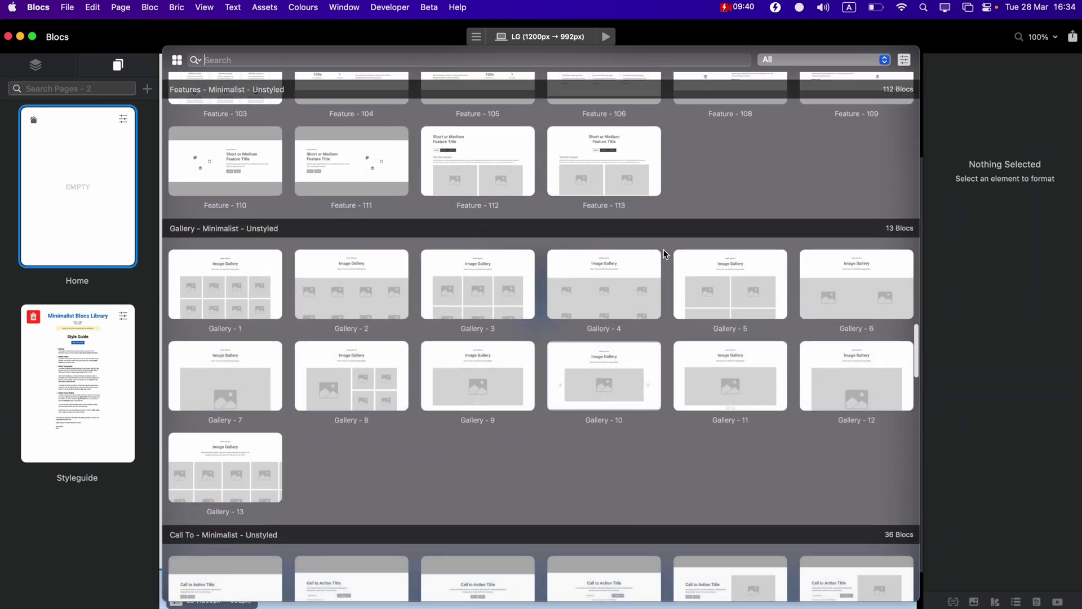
scroll(664, 249, down, 15)
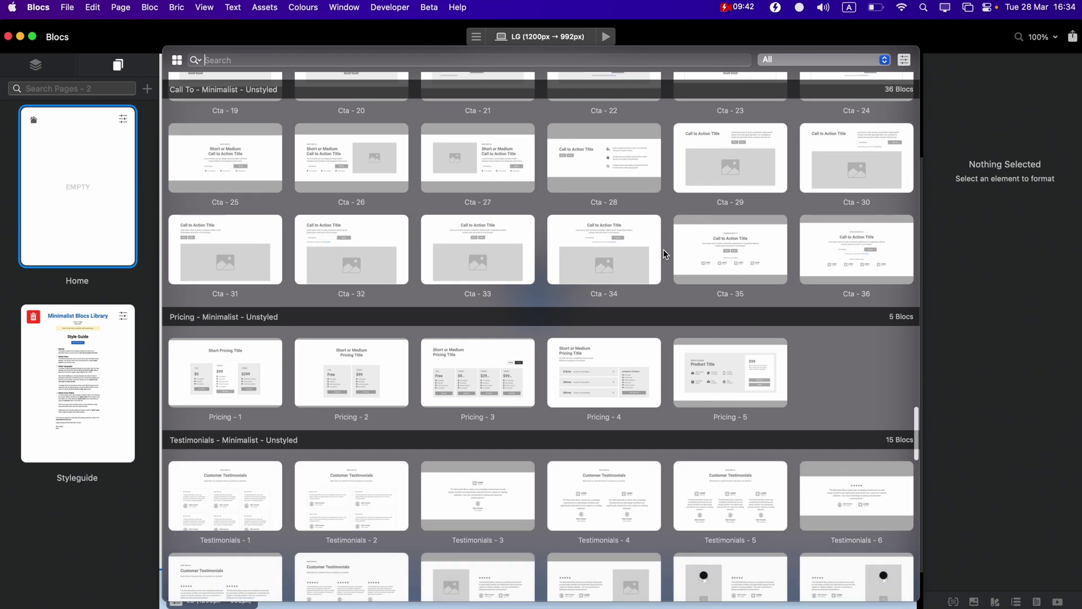
scroll(664, 253, down, 15)
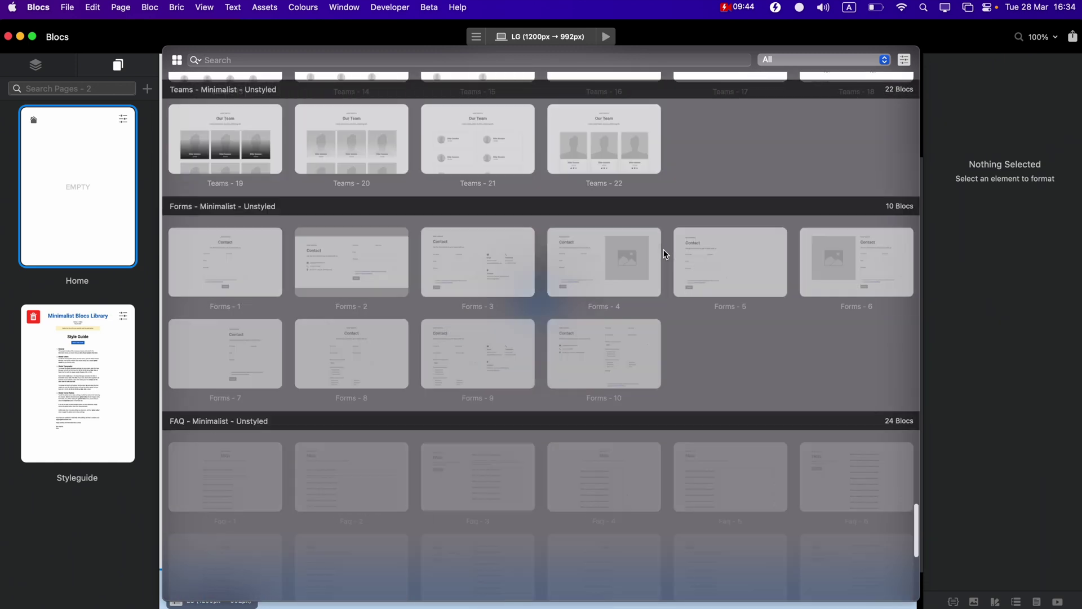
scroll(665, 254, down, 2)
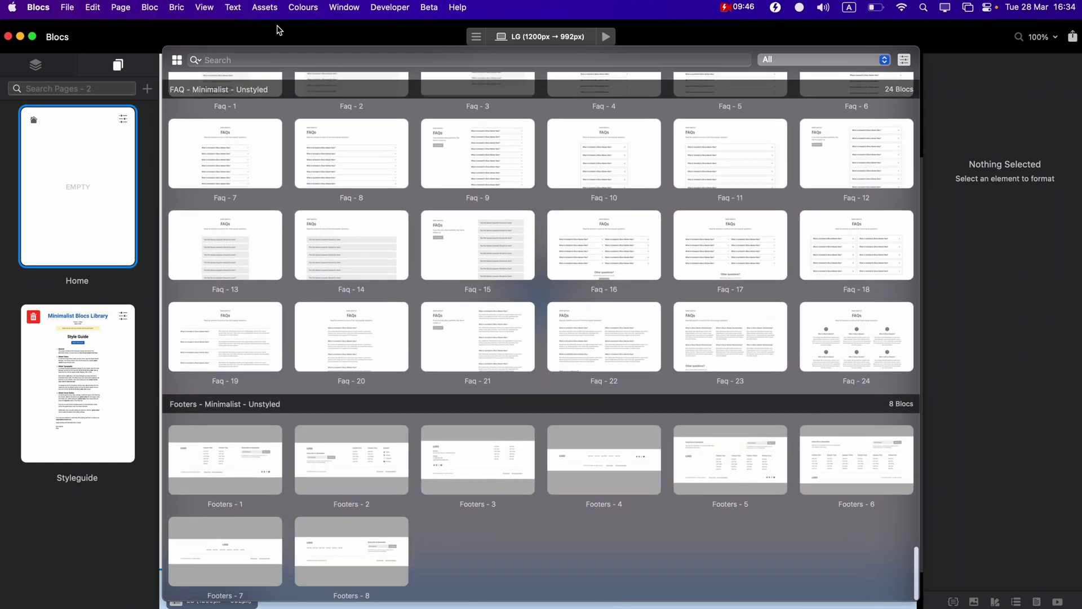
Filter the library to Minimalist - Light and to Minimalist - Dark, browsing the blocs of each style
click(177, 60)
click(218, 111)
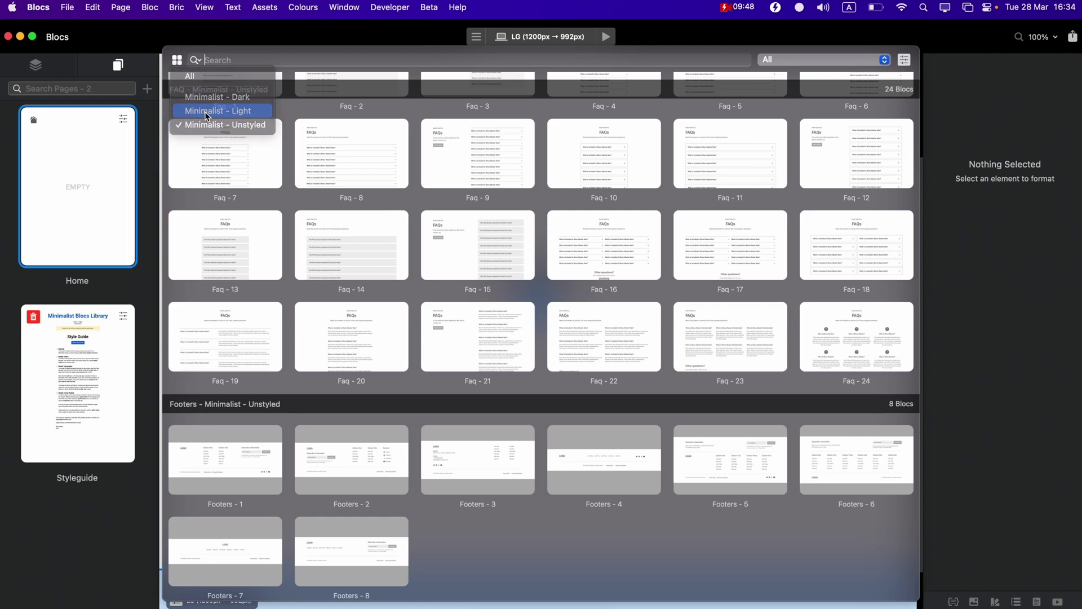
scroll(498, 287, up, 3)
scroll(496, 285, up, 12)
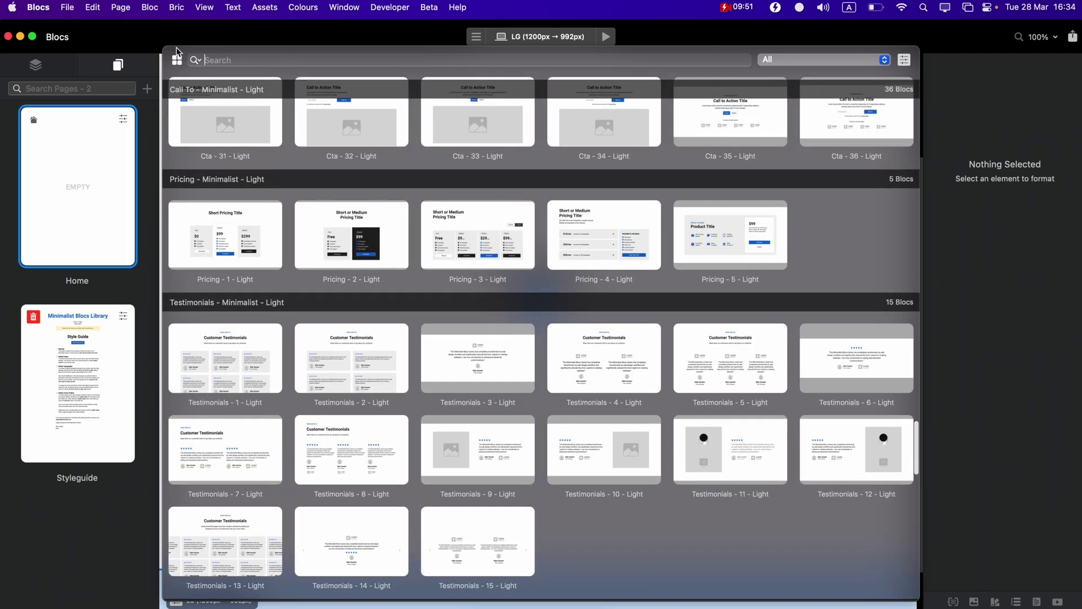
click(177, 59)
click(208, 96)
scroll(513, 364, up, 15)
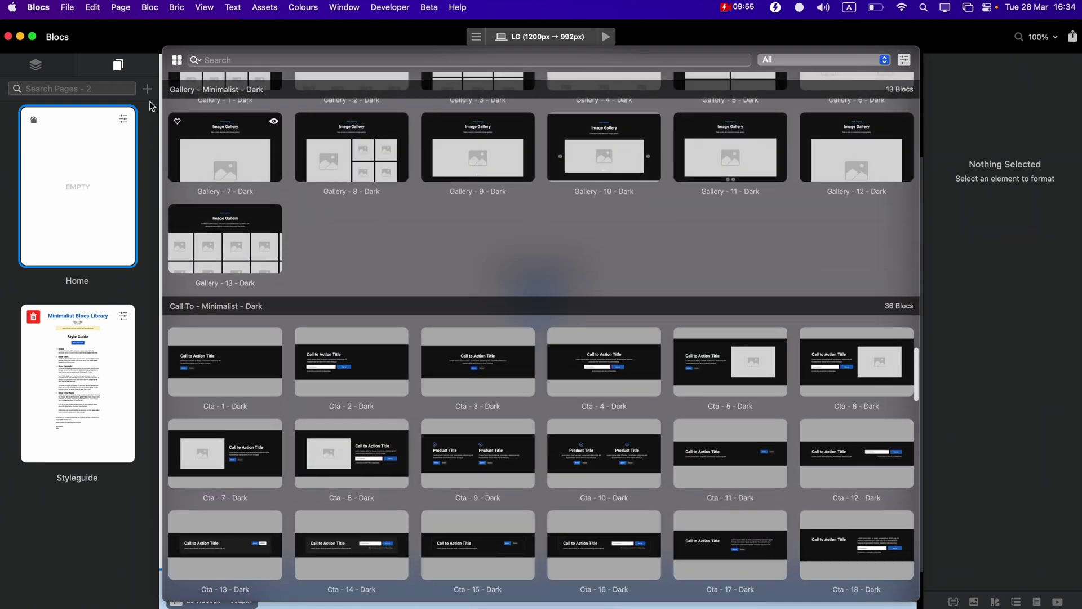
Filter the library back to Minimalist - Unstyled and add a navigation bloc and Header - 36 to the Home page
click(177, 59)
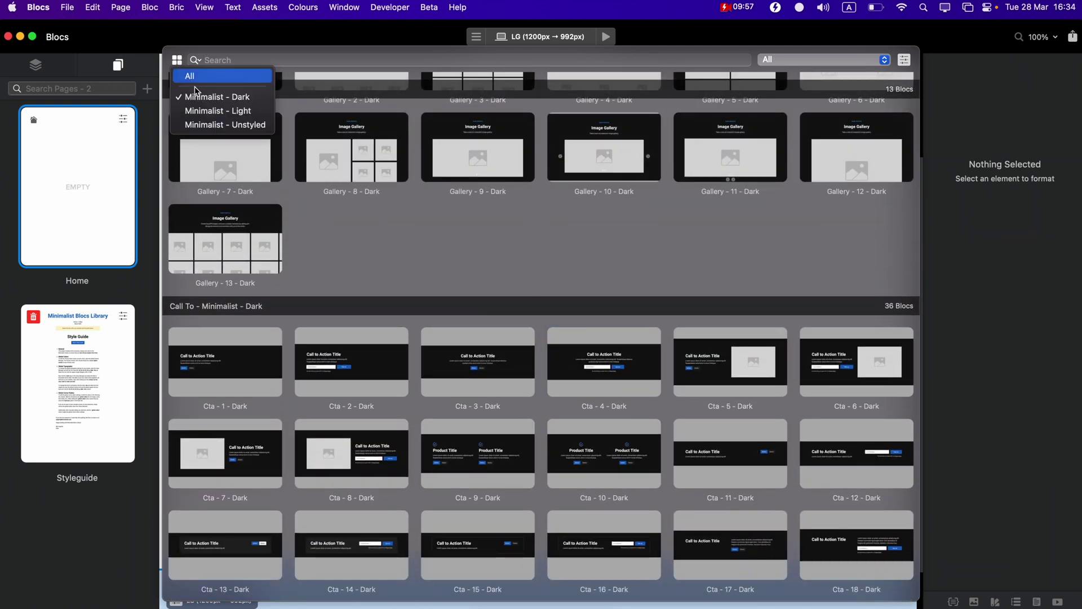
click(227, 125)
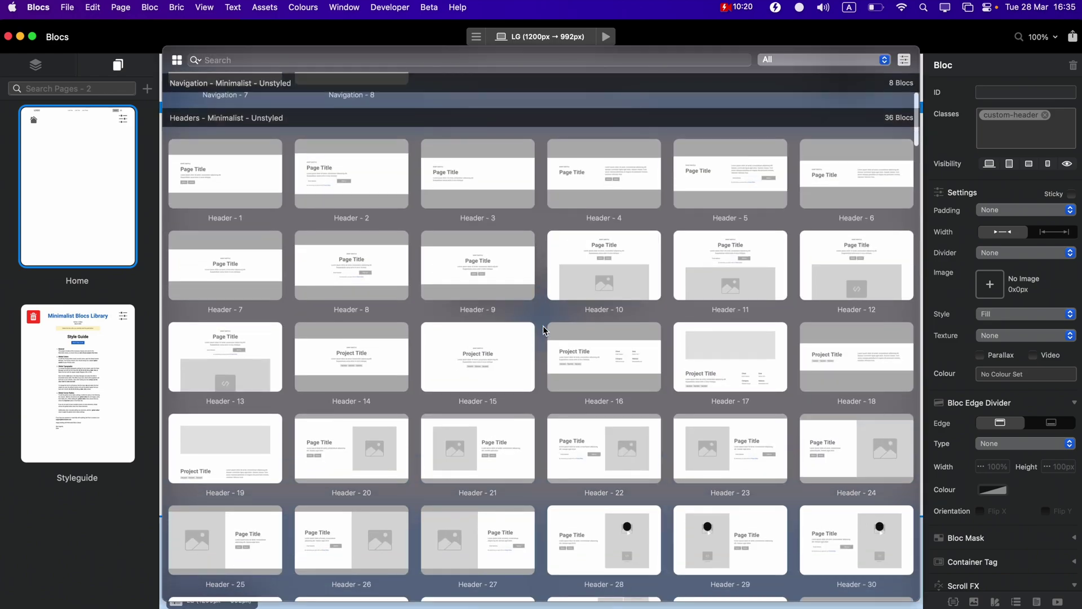
scroll(859, 418, down, 5)
click(859, 419)
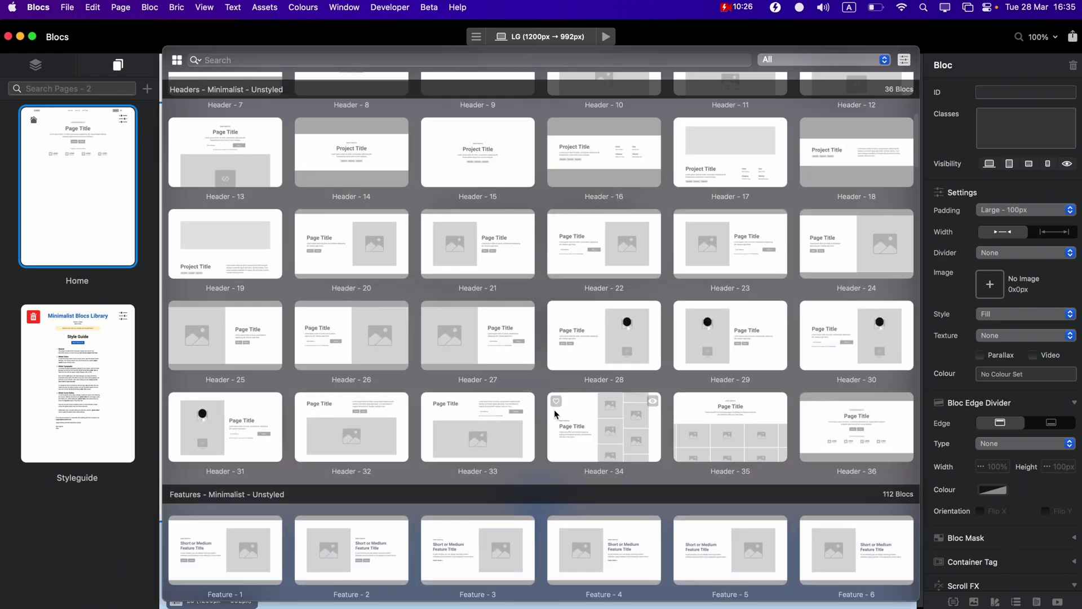
Add two feature blocs below the header: Feature - 53 with four icon boxes and one with two subheadings and a video thumbnail
scroll(553, 411, down, 10)
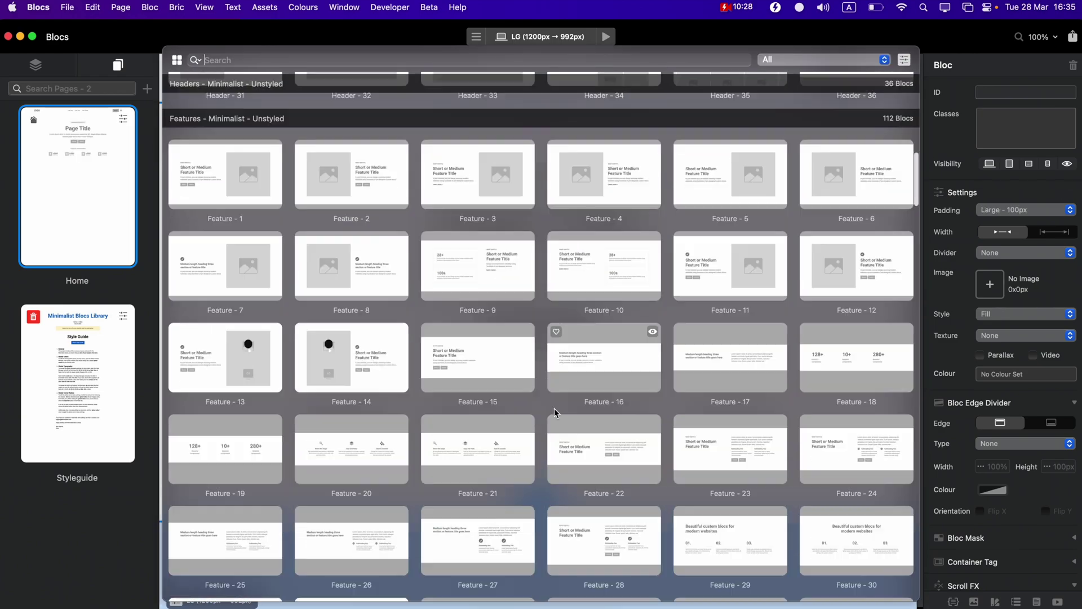
scroll(727, 380, down, 10)
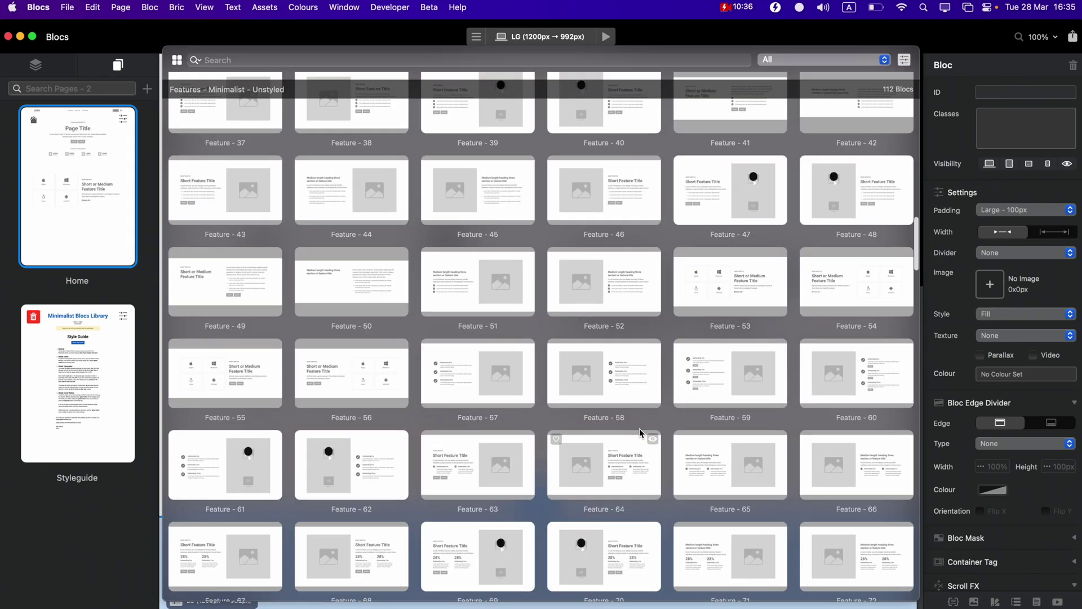
scroll(643, 435, down, 3)
drag(444, 388, 515, 329)
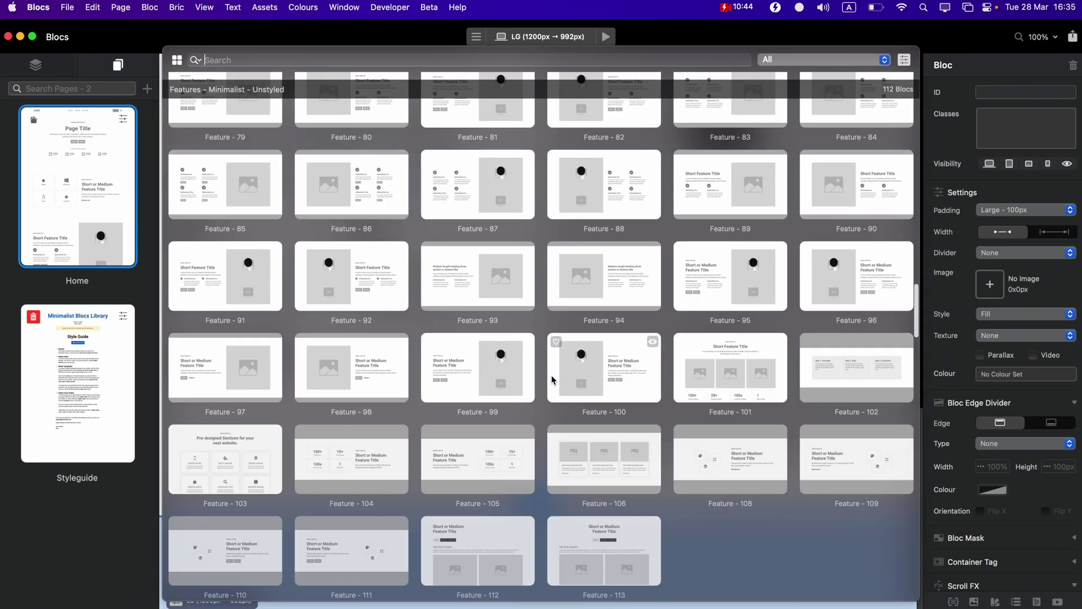
Add a bordered call-to-action bloc with an email sign-up, the Pricing - 5 bloc and the Testimonials - 7 bloc
scroll(552, 380, down, 5)
scroll(623, 391, down, 8)
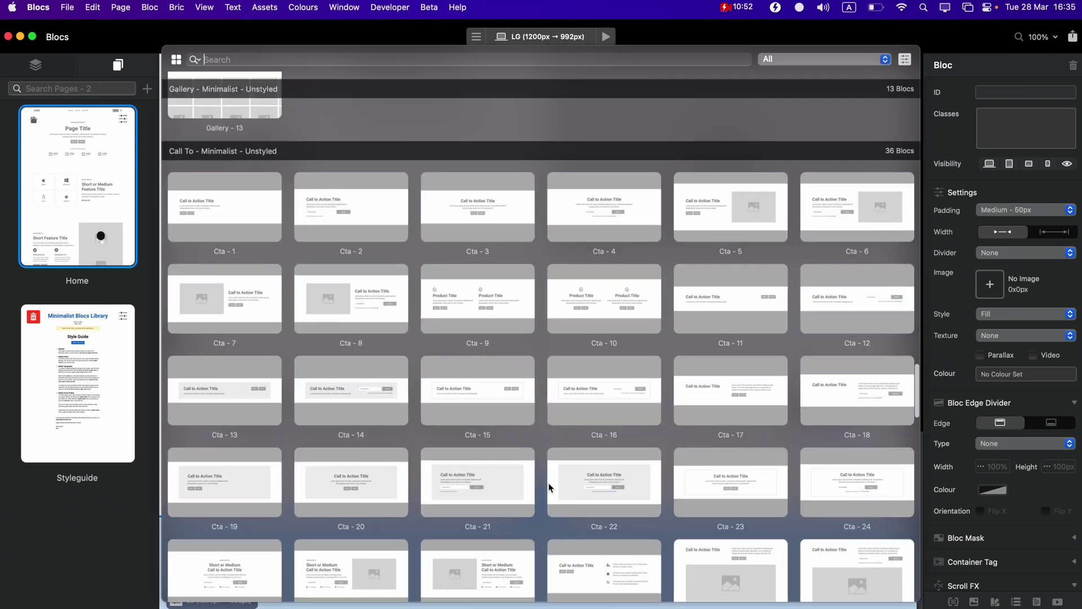
scroll(550, 483, down, 7)
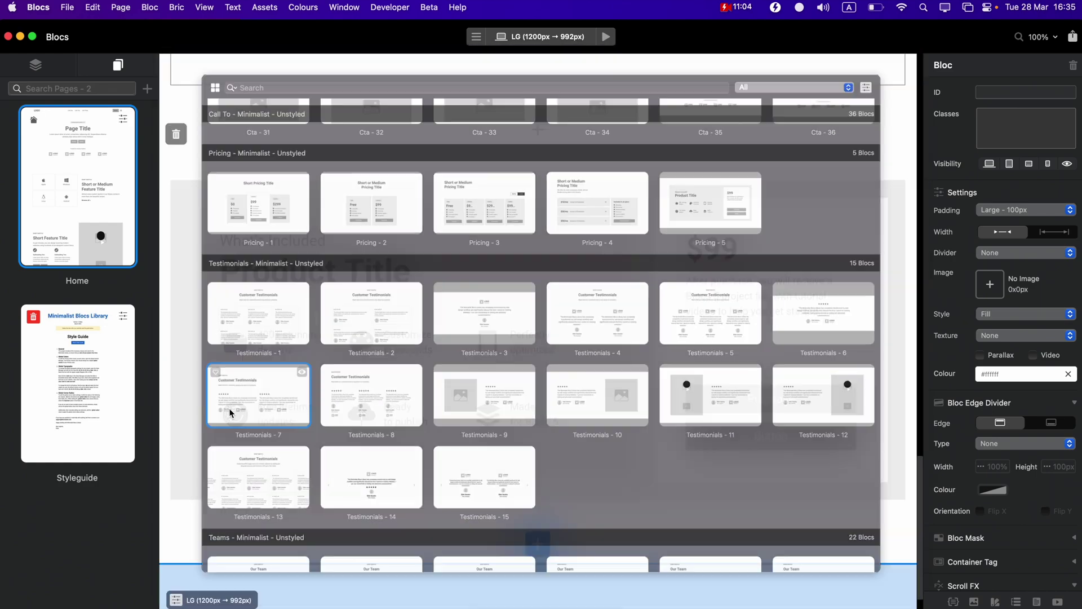
click(230, 413)
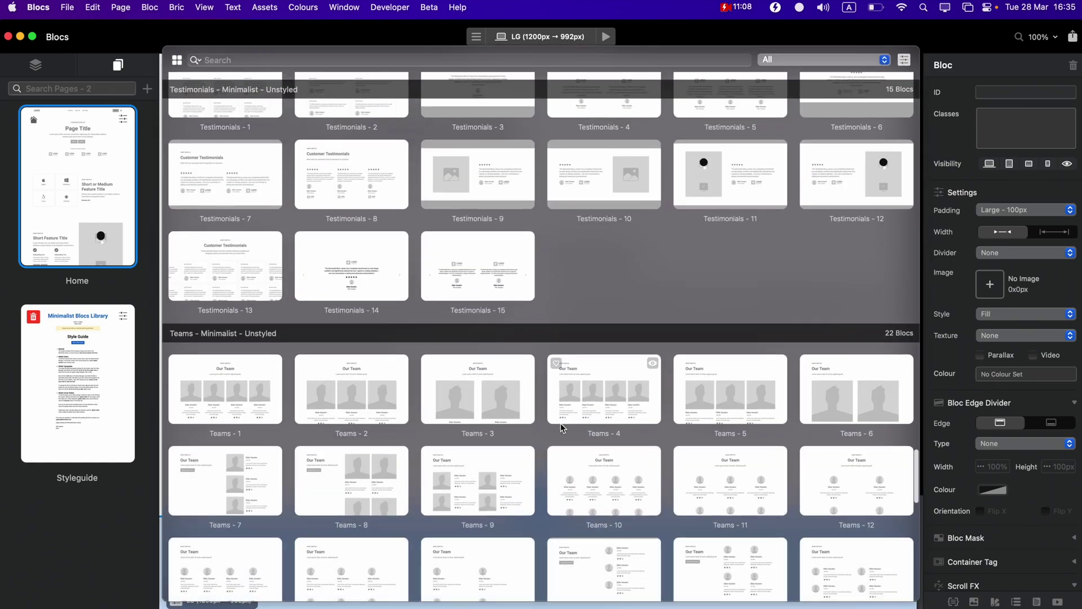
View enlarged previews of team blocs such as Teams - 2 and of the Pricing - 5 bloc in the library
scroll(561, 423, down, 5)
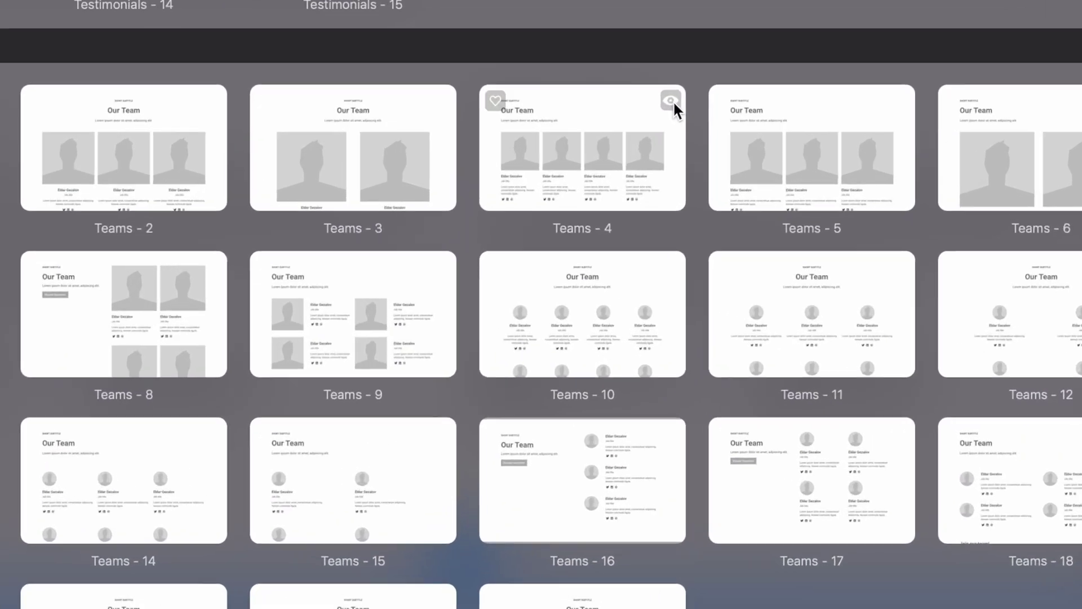
click(672, 99)
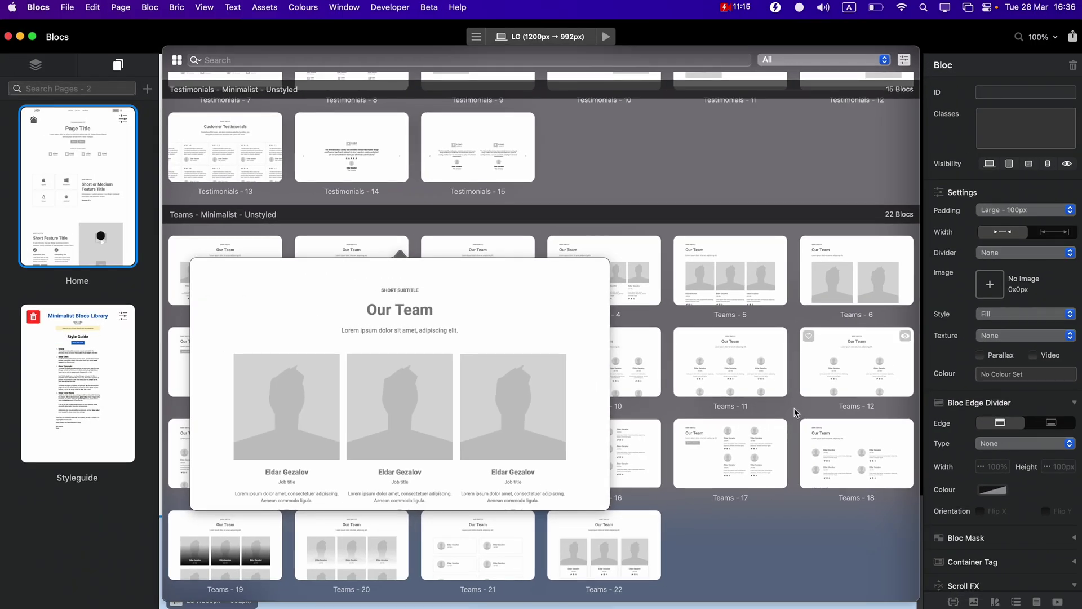
scroll(795, 412, up, 10)
mouse_move(781, 417)
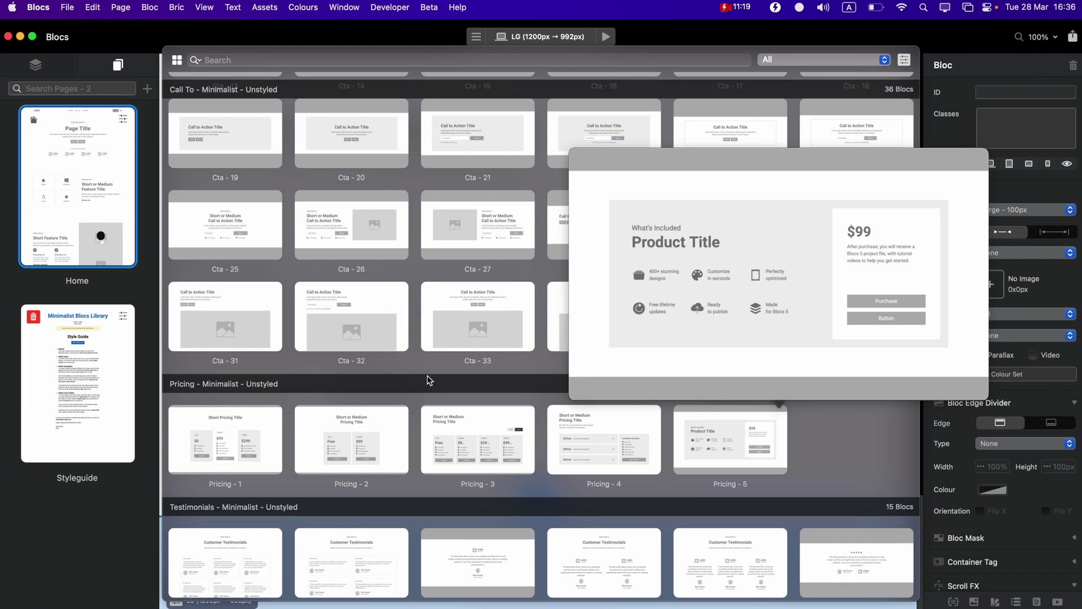
Add the Teams - 16 bloc and try a two-column FAQ bloc with boxed questions below it
scroll(429, 380, down, 10)
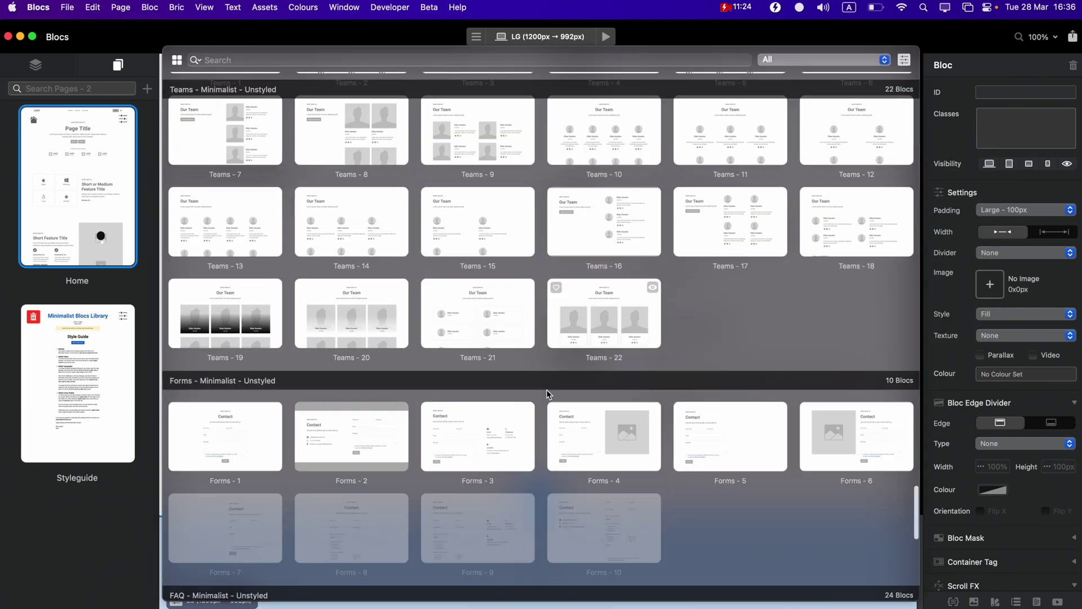
scroll(379, 452, down, 7)
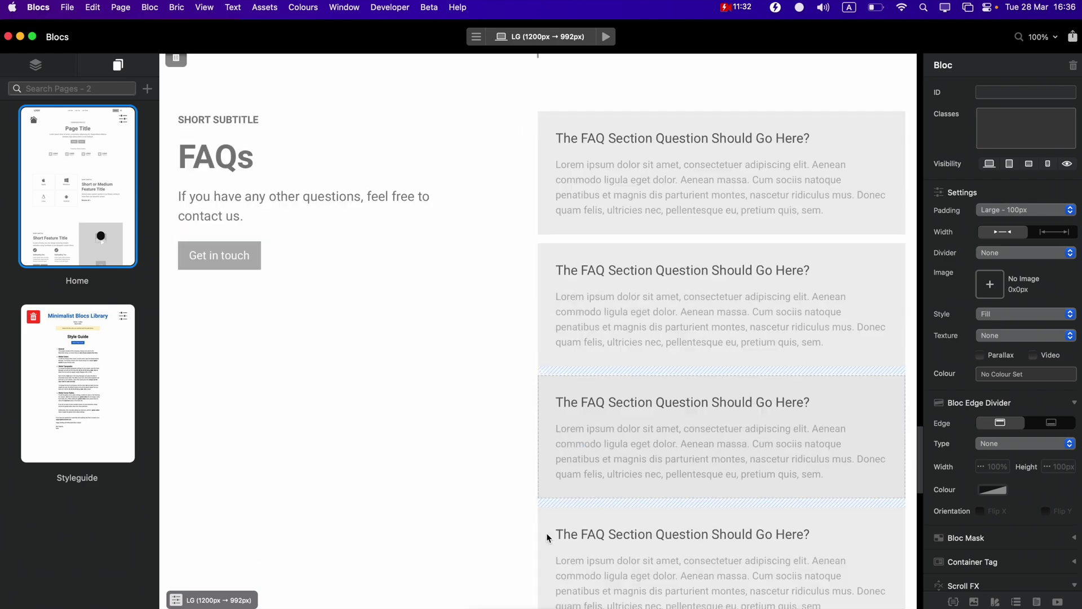
Replace the boxed FAQ with one using divider lines, and add a contact form with a map and a newsletter footer
scroll(541, 528, up, 4)
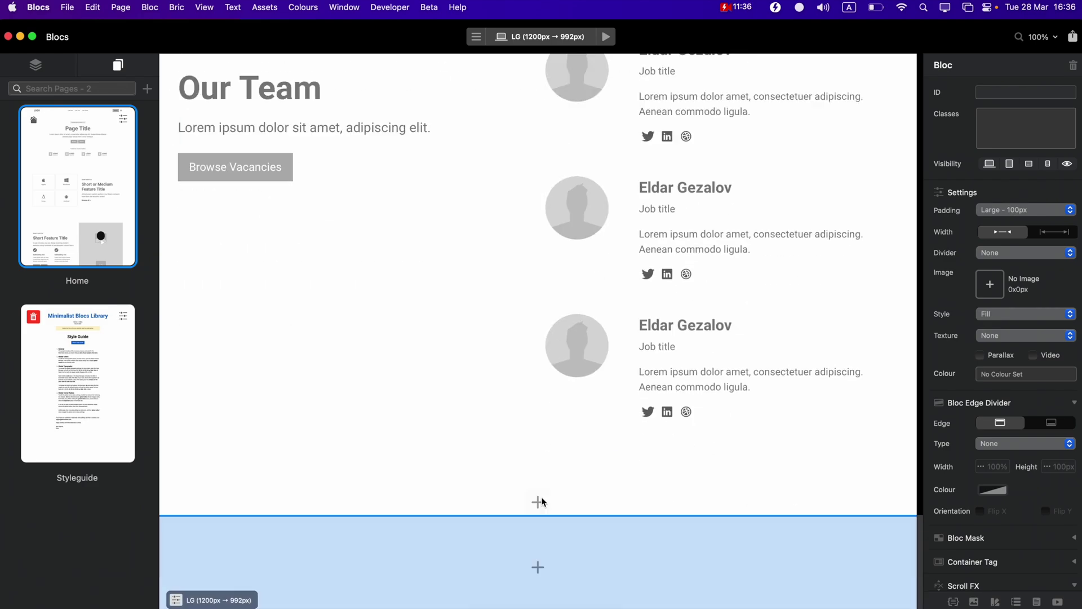
click(539, 502)
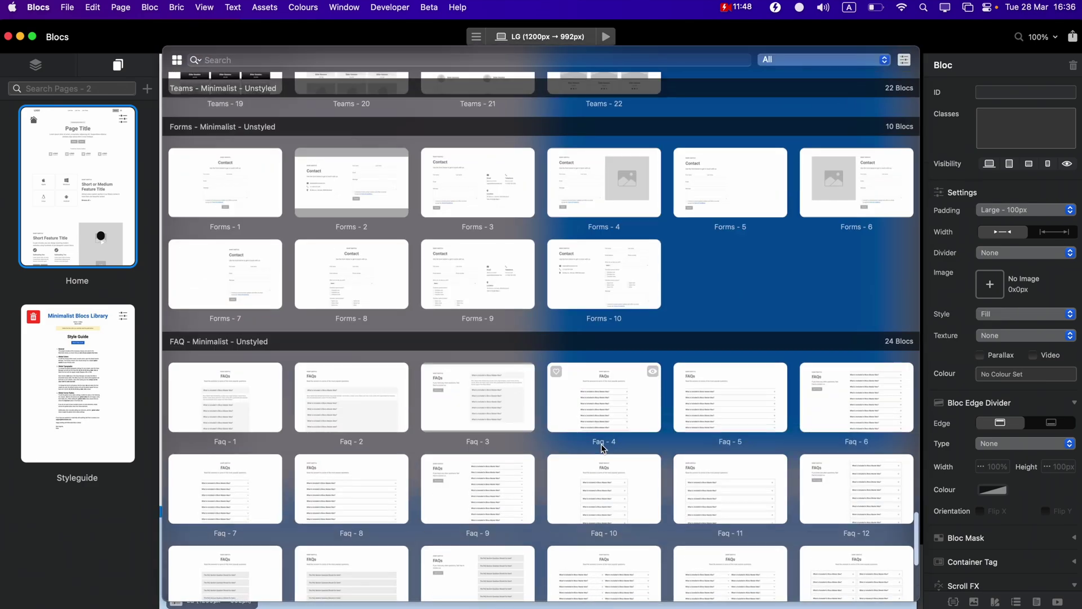
scroll(602, 448, down, 6)
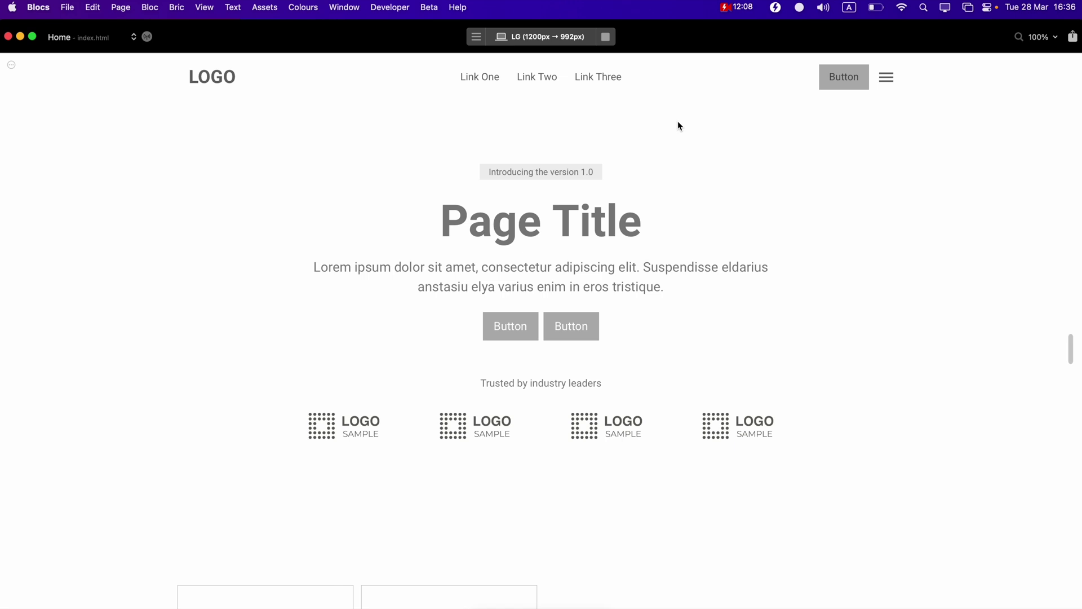
Preview the Home page at the LG breakpoint and review its blocs from the header to the contact form
scroll(597, 203, down, 10)
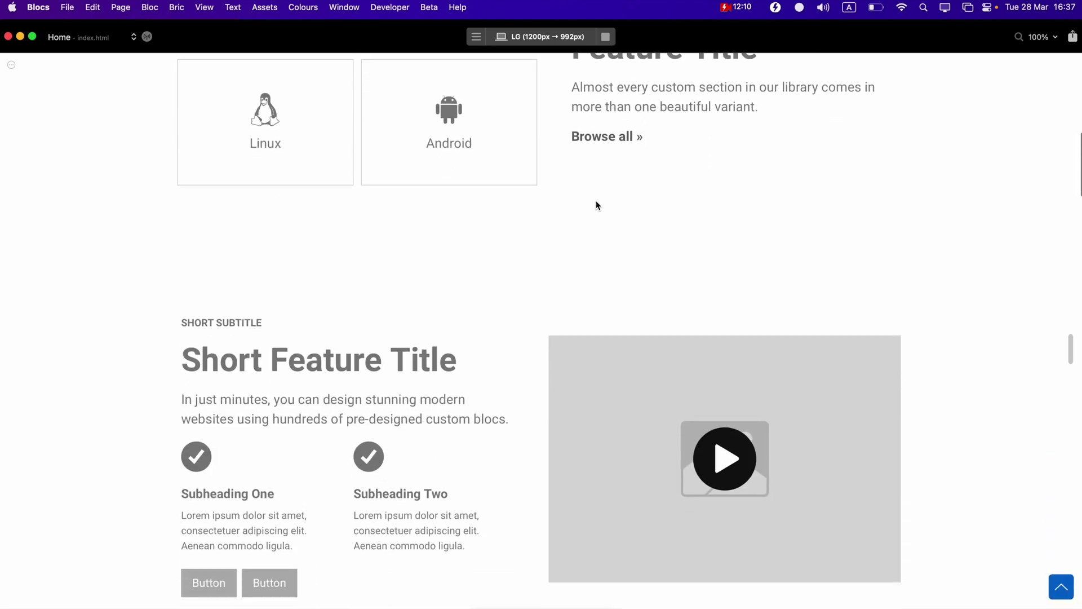
scroll(597, 204, down, 15)
scroll(596, 204, down, 15)
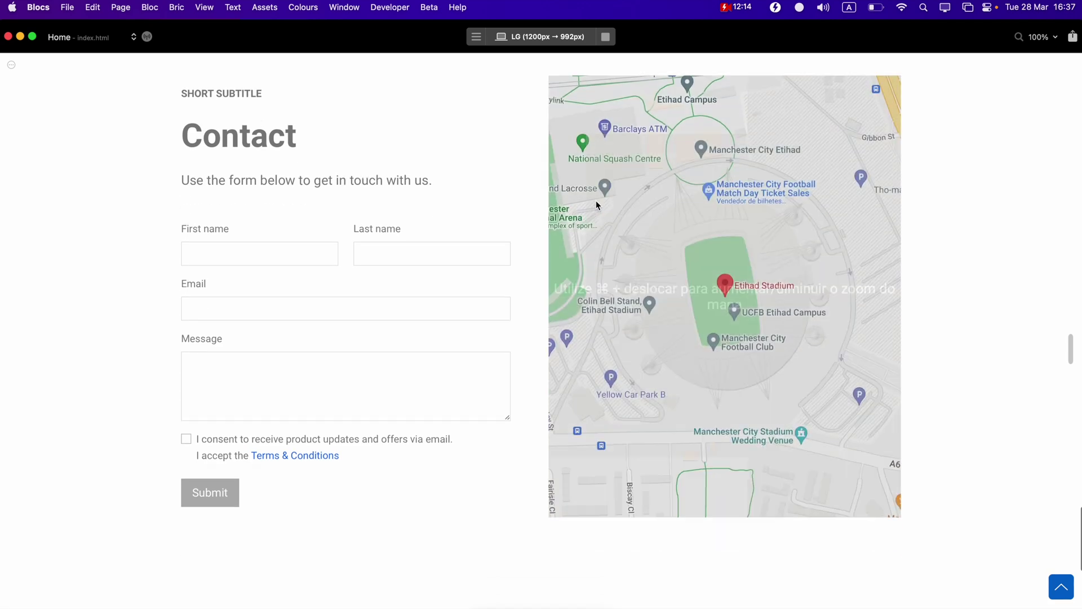
scroll(596, 204, down, 3)
scroll(621, 359, up, 20)
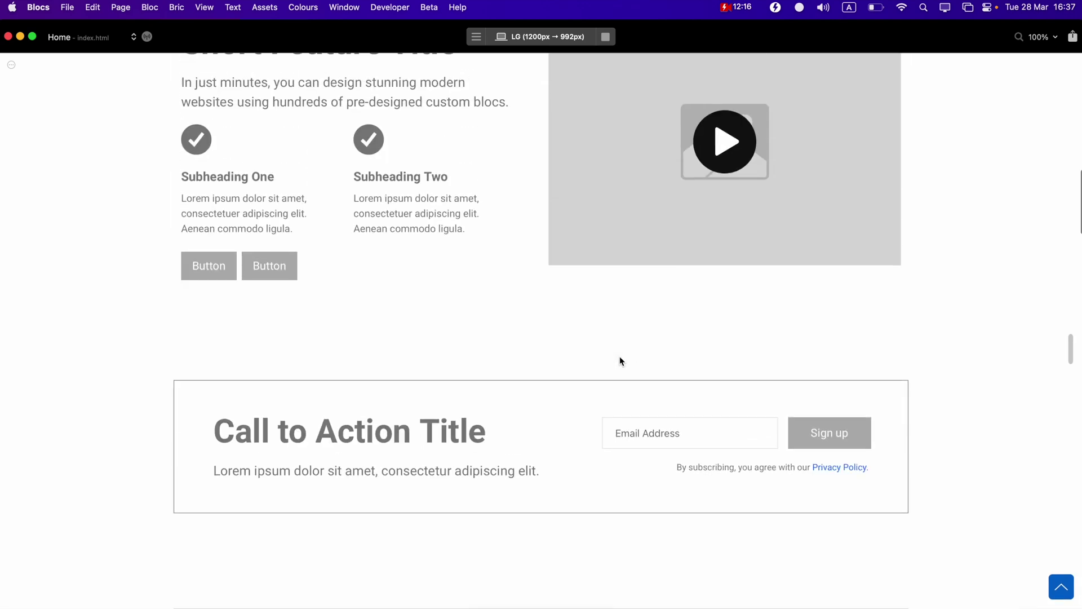
Review the previewed page at the smaller breakpoints, including SM, then return to LG and leave the preview
key(super+3)
scroll(621, 356, up, 10)
scroll(620, 356, down, 15)
key(super+4)
scroll(620, 356, down, 3)
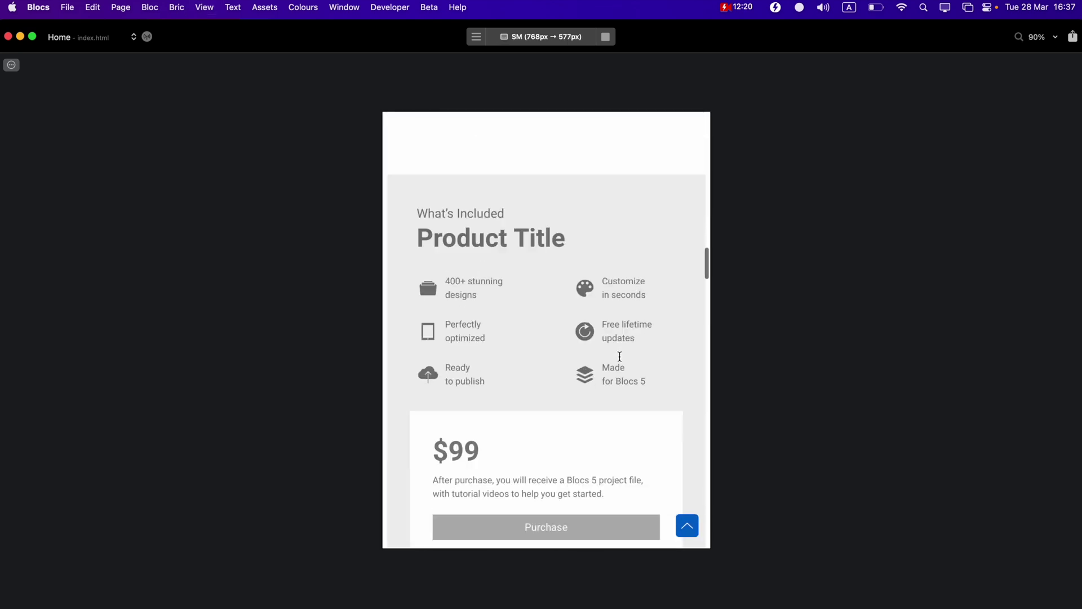
scroll(620, 357, down, 20)
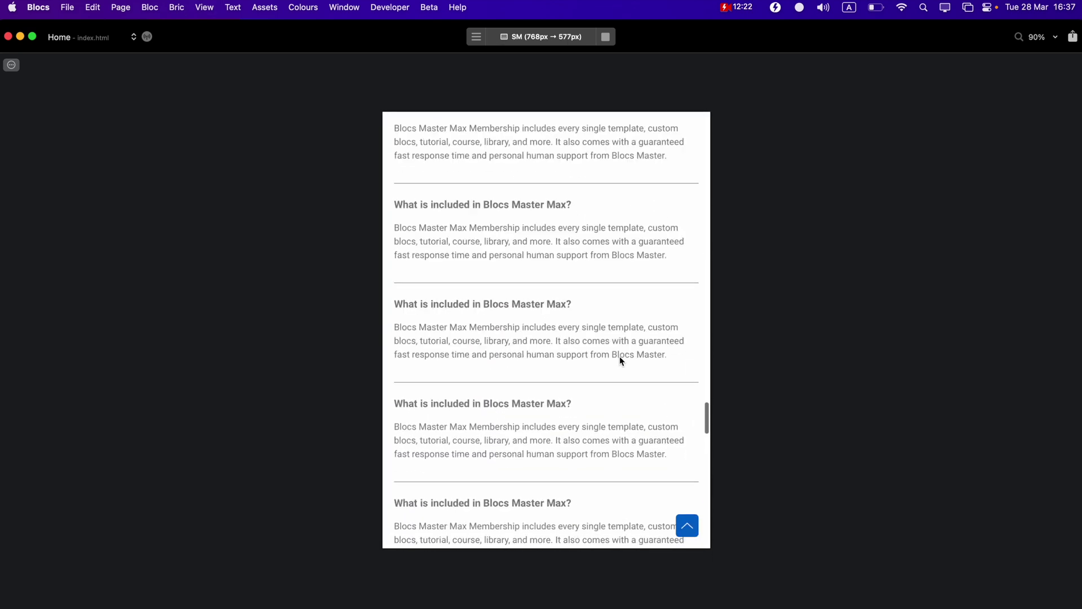
key(super+5)
scroll(620, 357, up, 15)
scroll(620, 361, up, 10)
key(super+2)
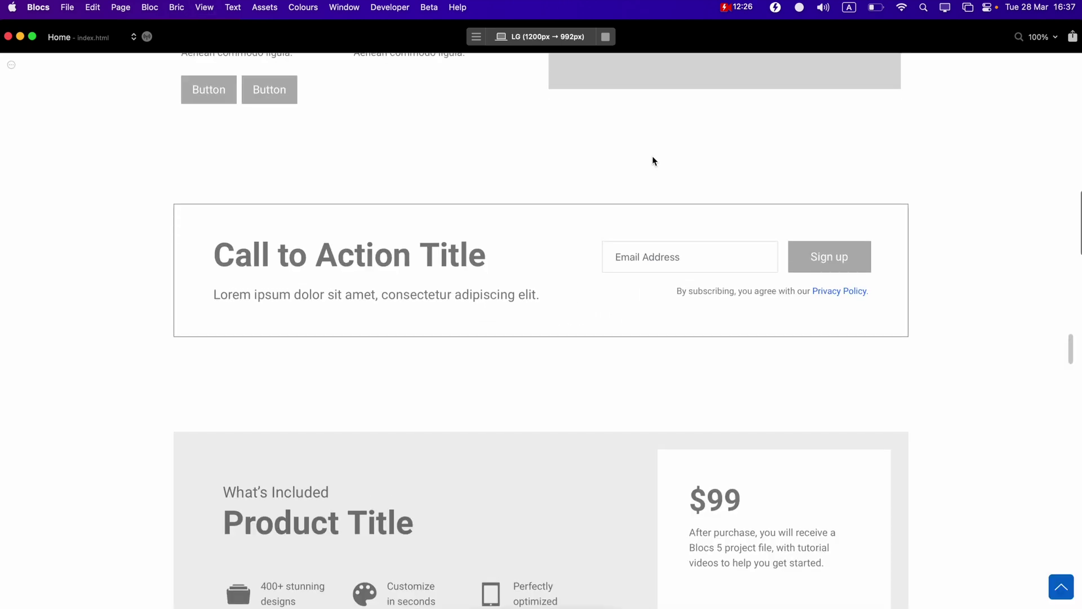
click(606, 37)
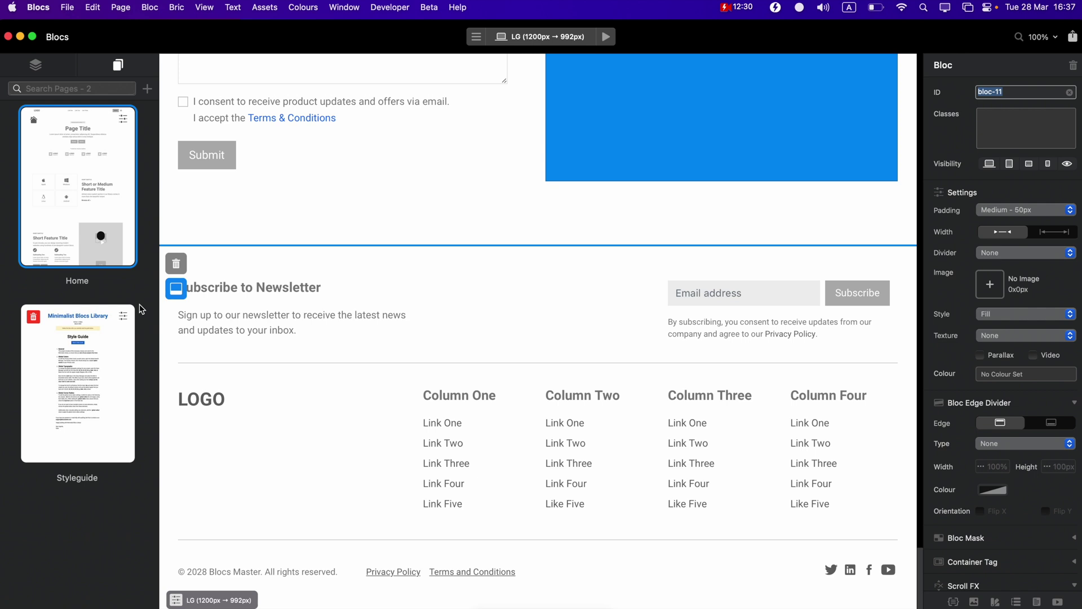
Create a new empty page named styled and open the bloc library for its first bloc
click(148, 90)
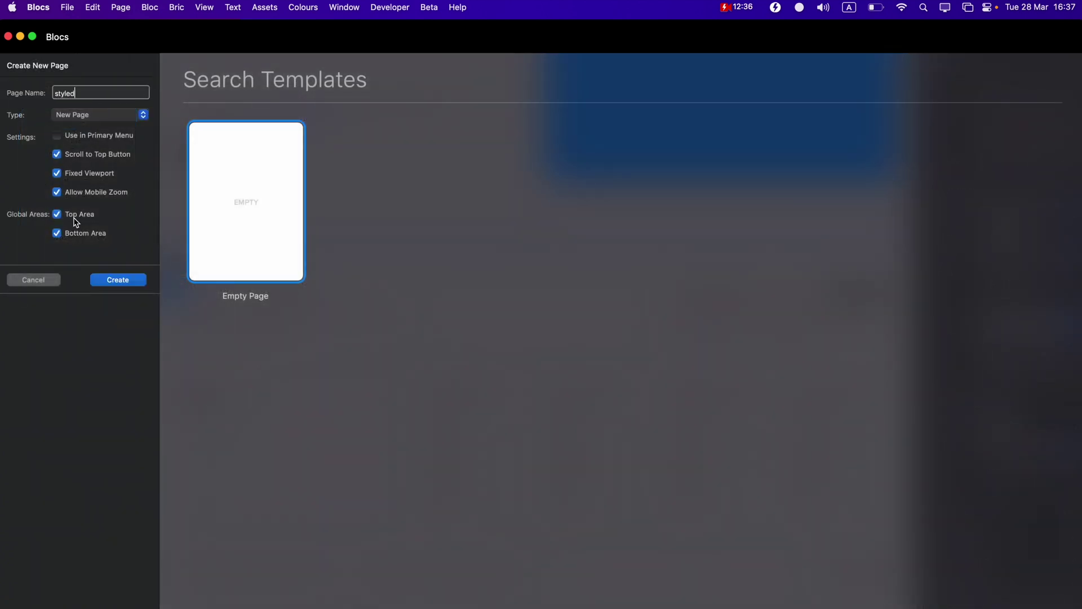
click(133, 284)
click(552, 346)
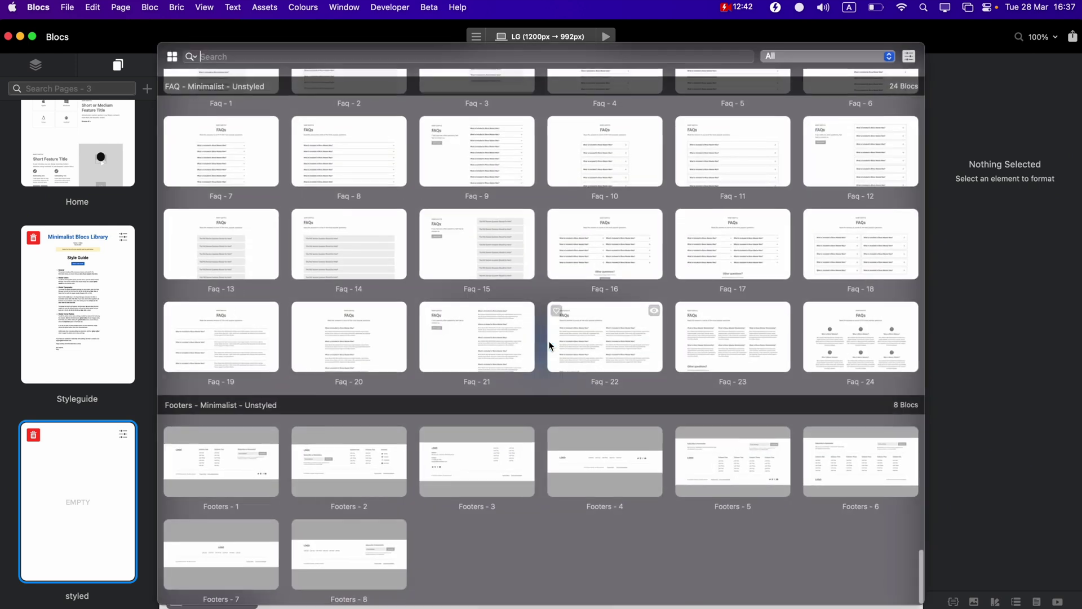
Switch the bloc library to Minimalist - Dark and add the Navigation - 6 and Header - 13 blocs to the page
click(178, 60)
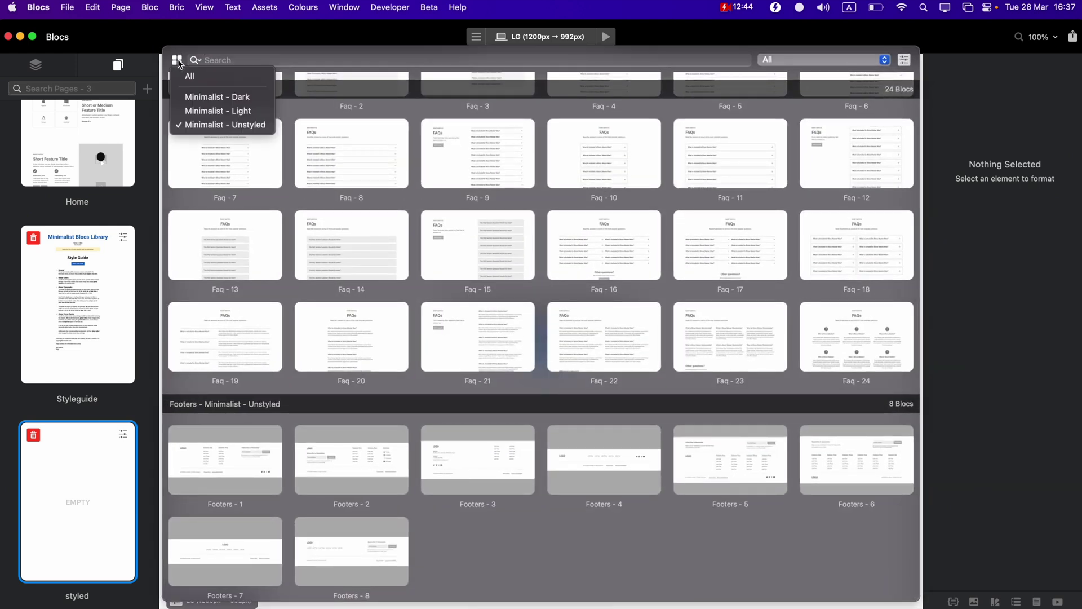
click(248, 100)
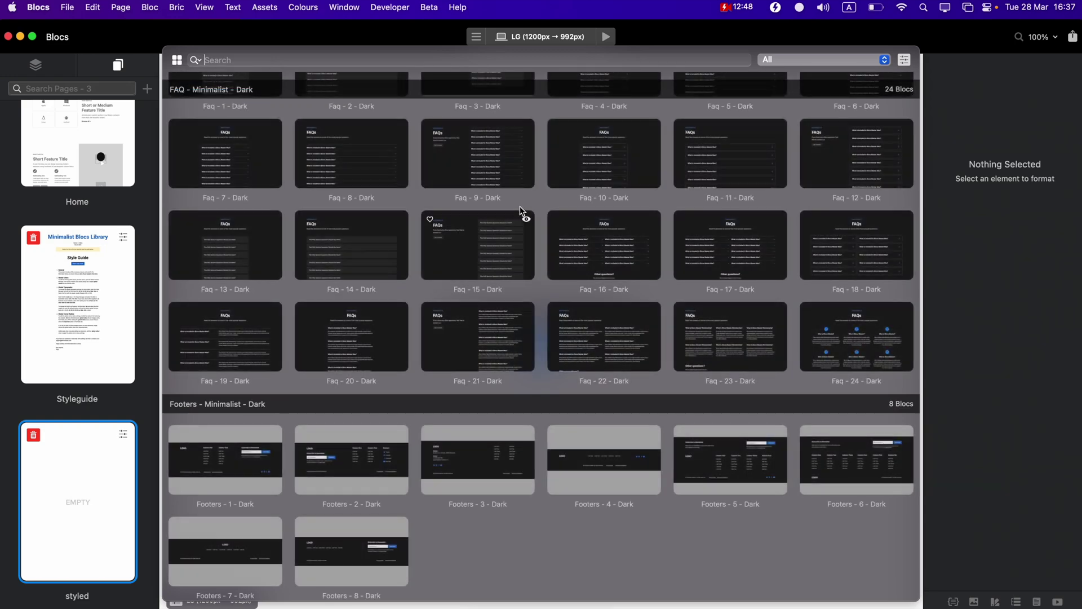
scroll(522, 212, up, 20)
scroll(522, 212, up, 10)
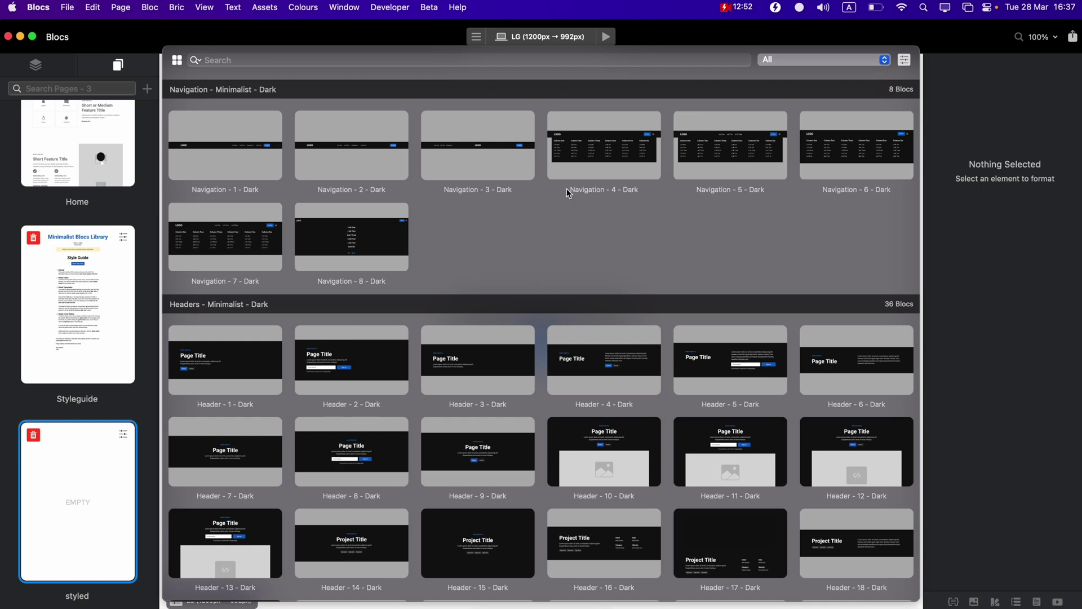
click(853, 145)
click(539, 86)
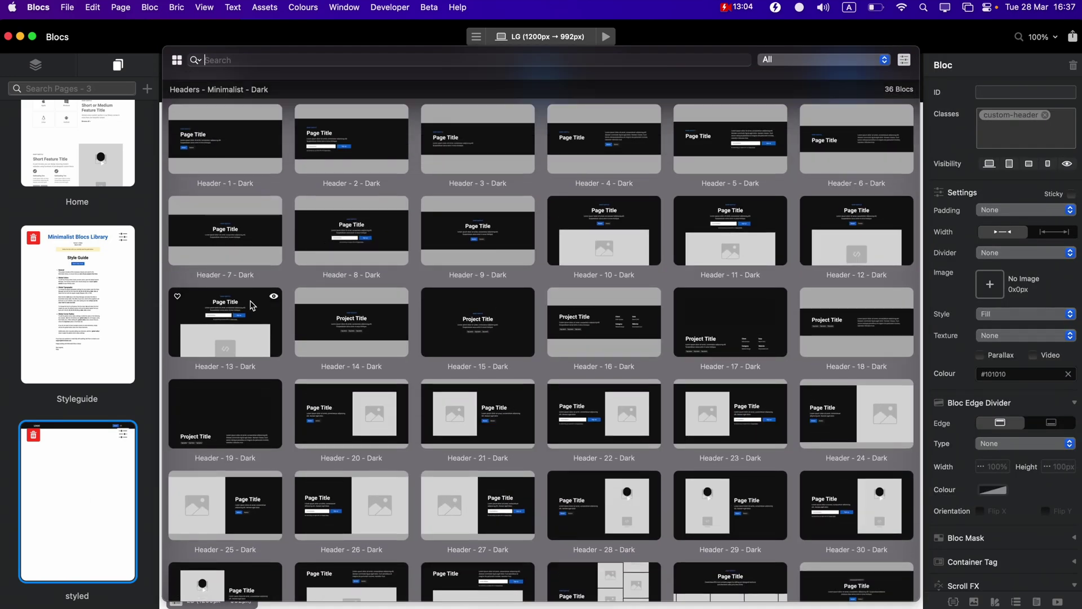
click(252, 307)
Add two dark feature blocs: one with a checklist and two buttons, one with Apple, Windows, Linux and Android cards
click(561, 305)
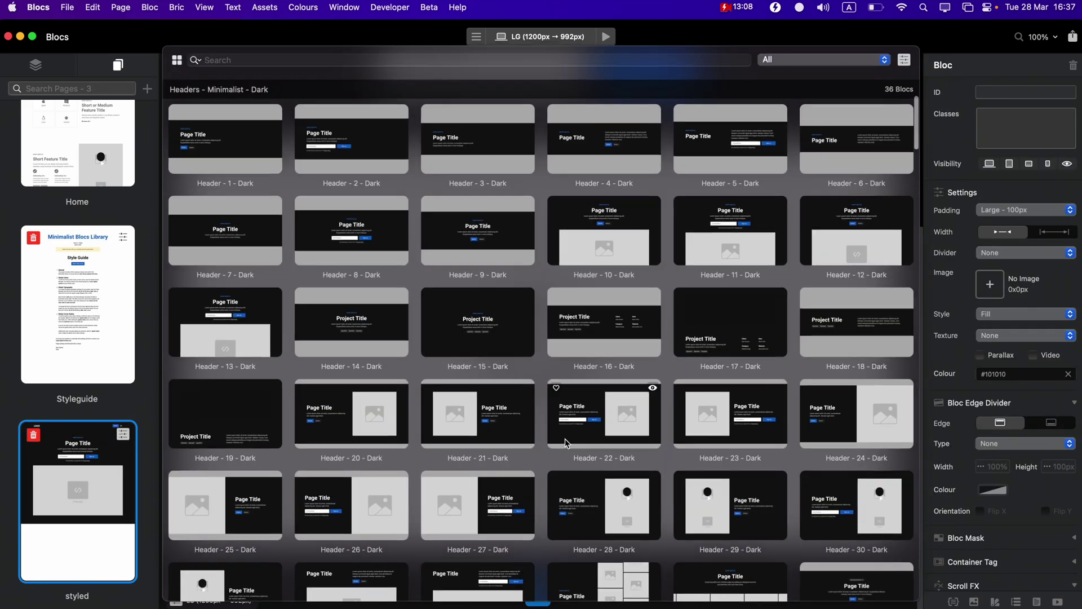
scroll(532, 326, down, 15)
scroll(532, 326, down, 3)
click(730, 353)
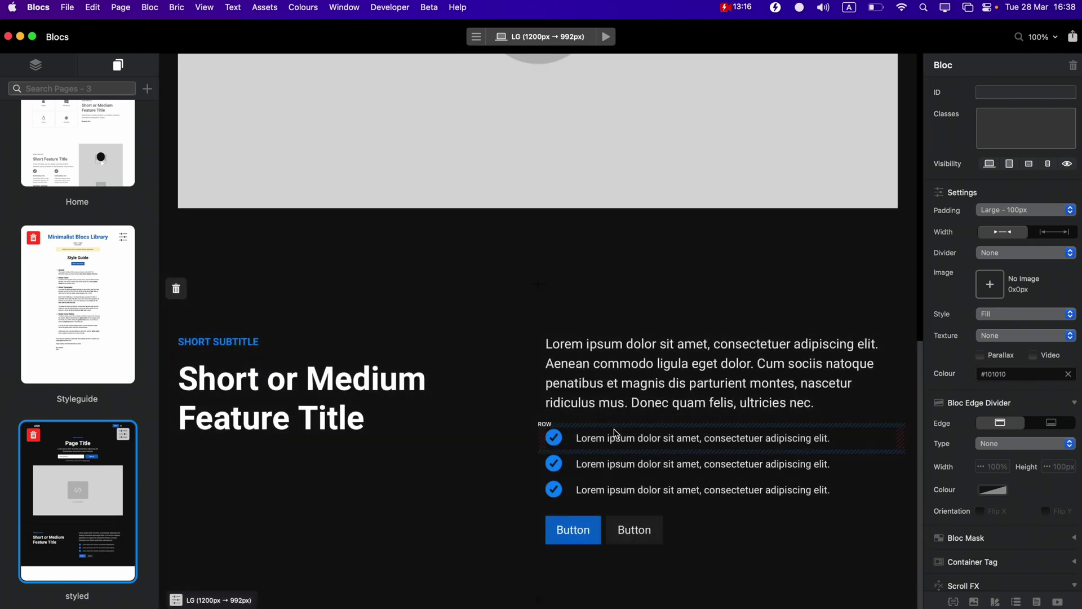
click(536, 592)
click(443, 314)
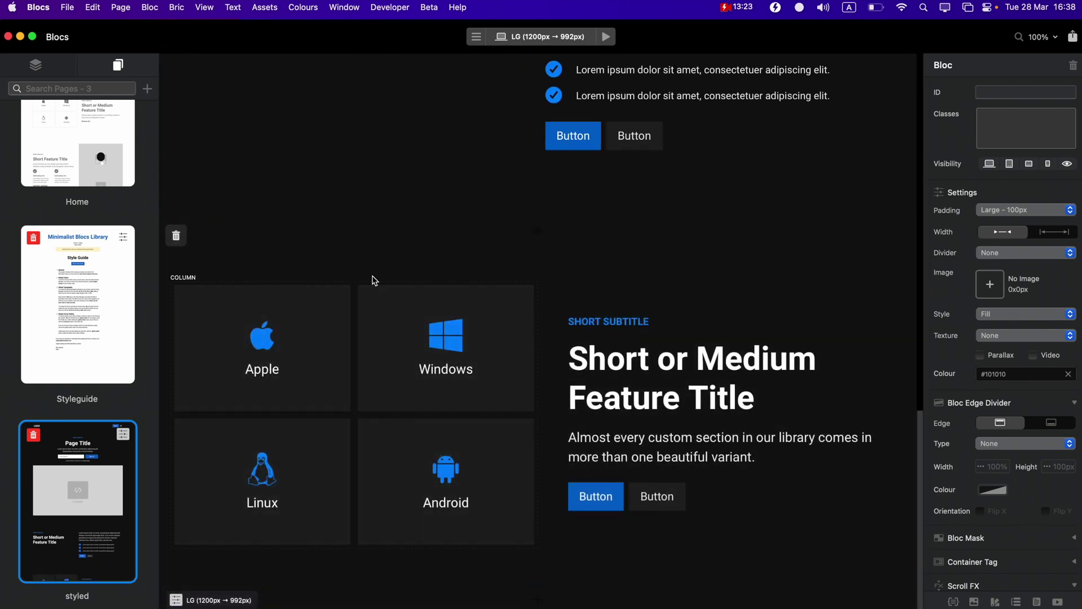
Insert a light feature bloc above the platform cards, and add light call to action and Our Team blocs below them
click(538, 237)
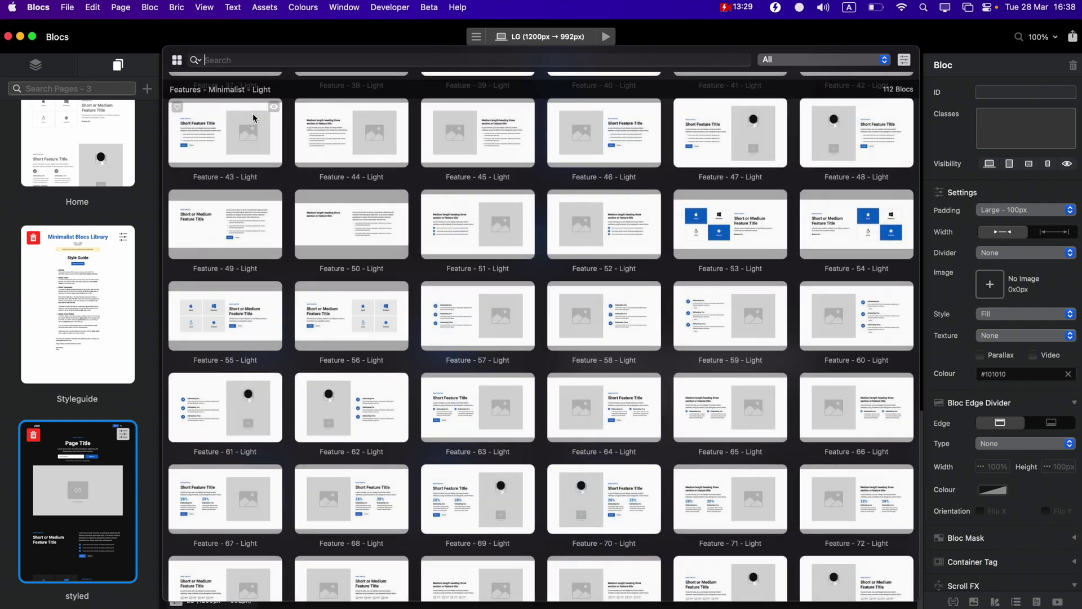
scroll(637, 318, up, 5)
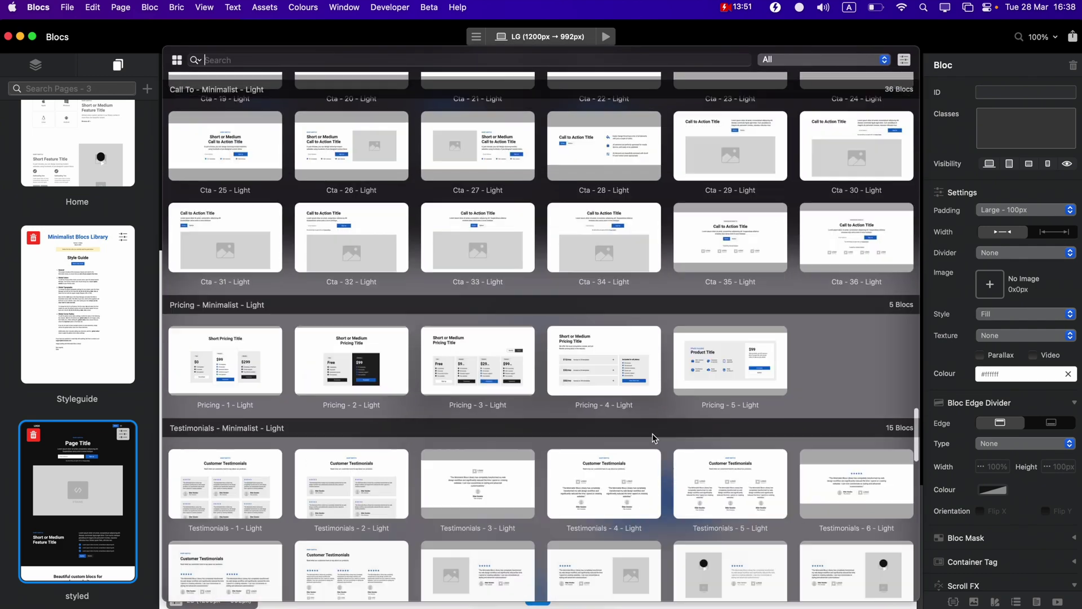
scroll(654, 438, down, 5)
click(605, 555)
scroll(609, 340, down, 5)
Switch the library back to Minimalist - Dark and add the full-width Customer Testimonials bloc below the team section
click(539, 602)
click(195, 60)
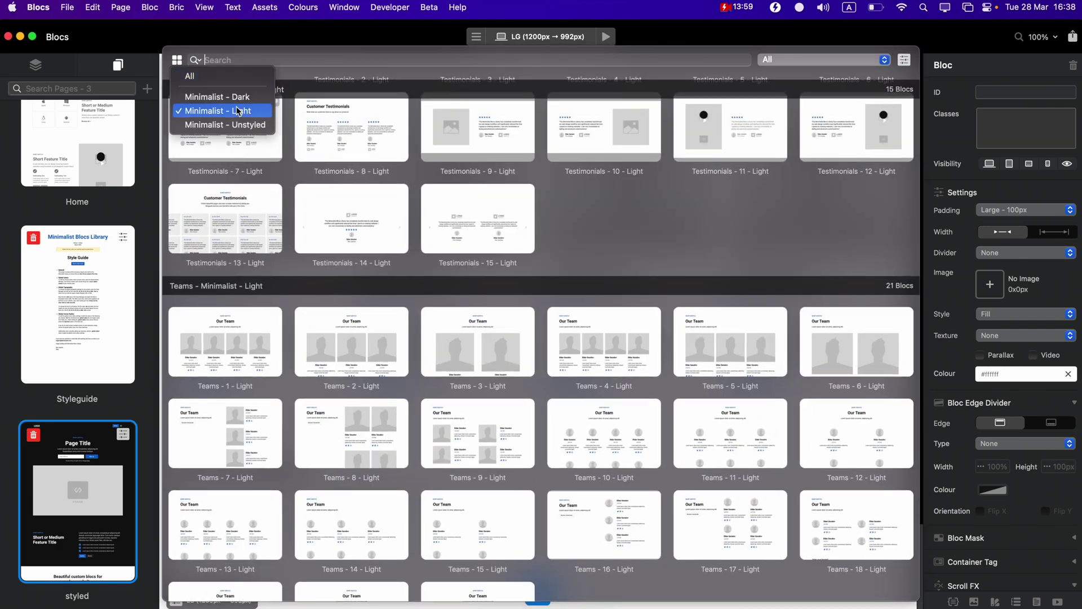
click(217, 97)
scroll(580, 326, up, 5)
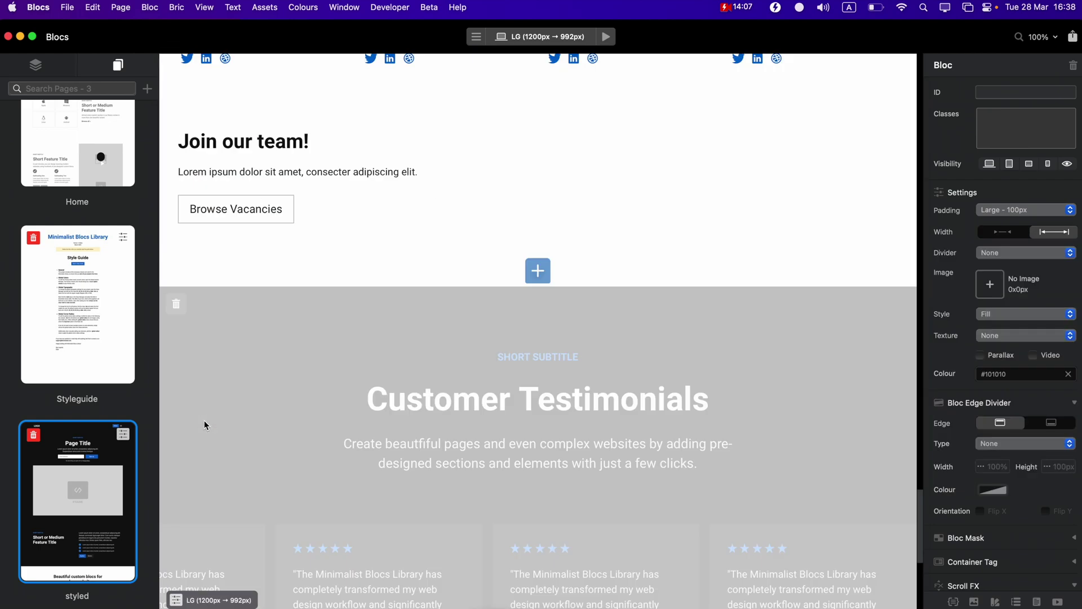
Add the Forms - 3 - Dark contact bloc with email, telephone and location details at the end of the page
scroll(206, 426, down, 7)
click(538, 602)
scroll(612, 455, down, 10)
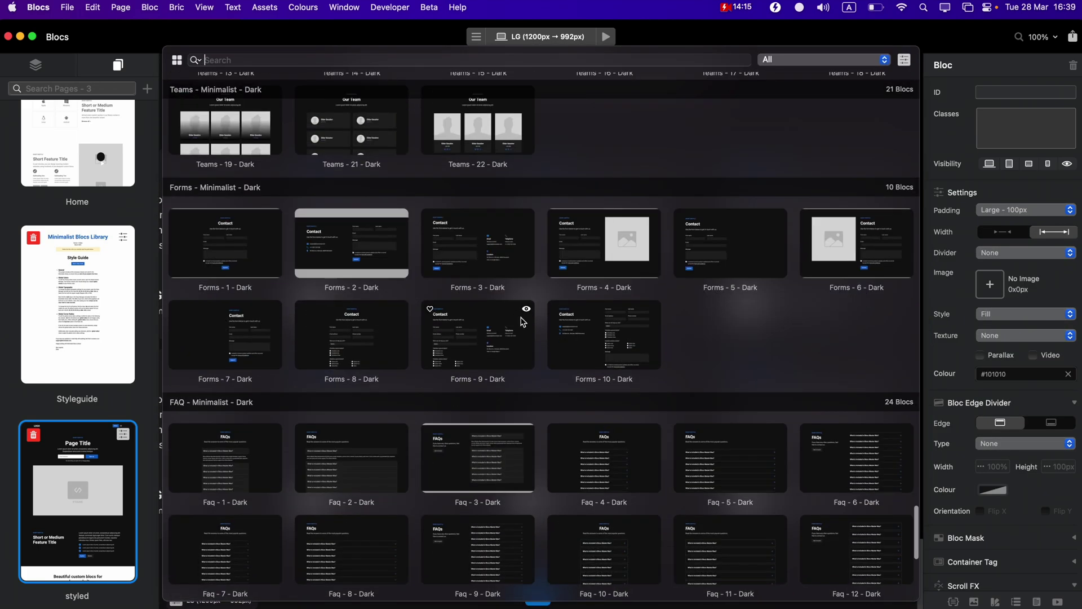
click(478, 251)
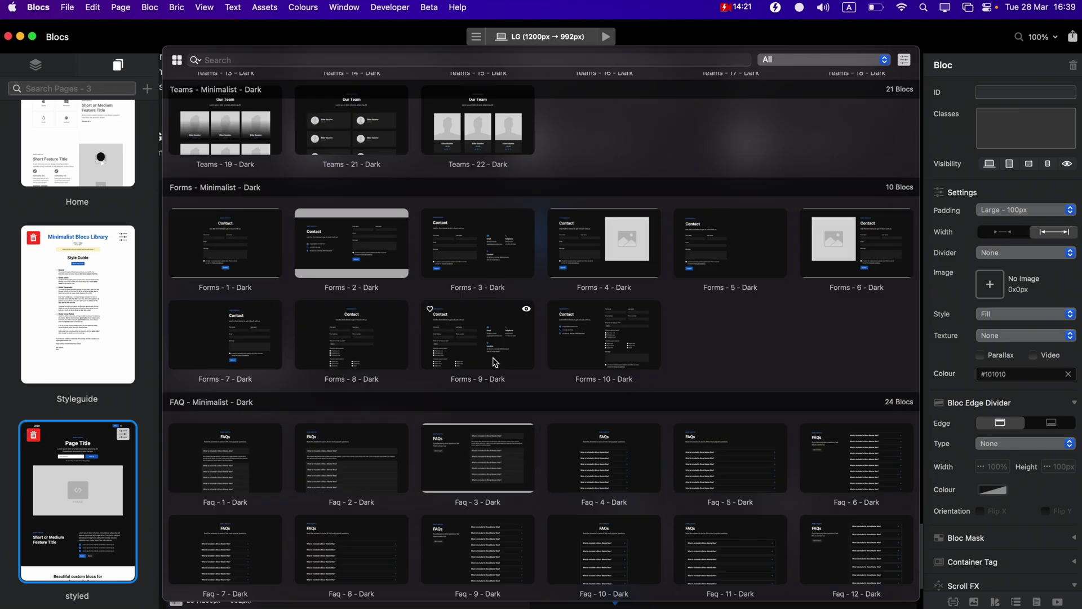
Switch the library to Minimalist - Light and insert three-plan pricing and two-column FAQs blocs between the testimonials and contact form
scroll(732, 350, up, 10)
click(196, 60)
click(237, 111)
scroll(495, 307, down, 10)
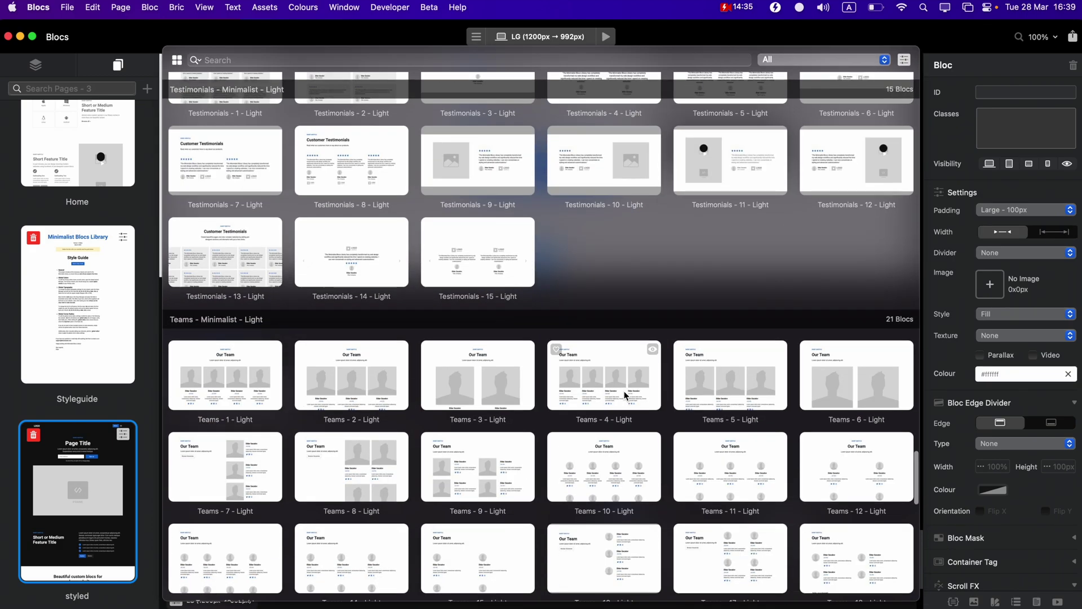
scroll(785, 455, down, 5)
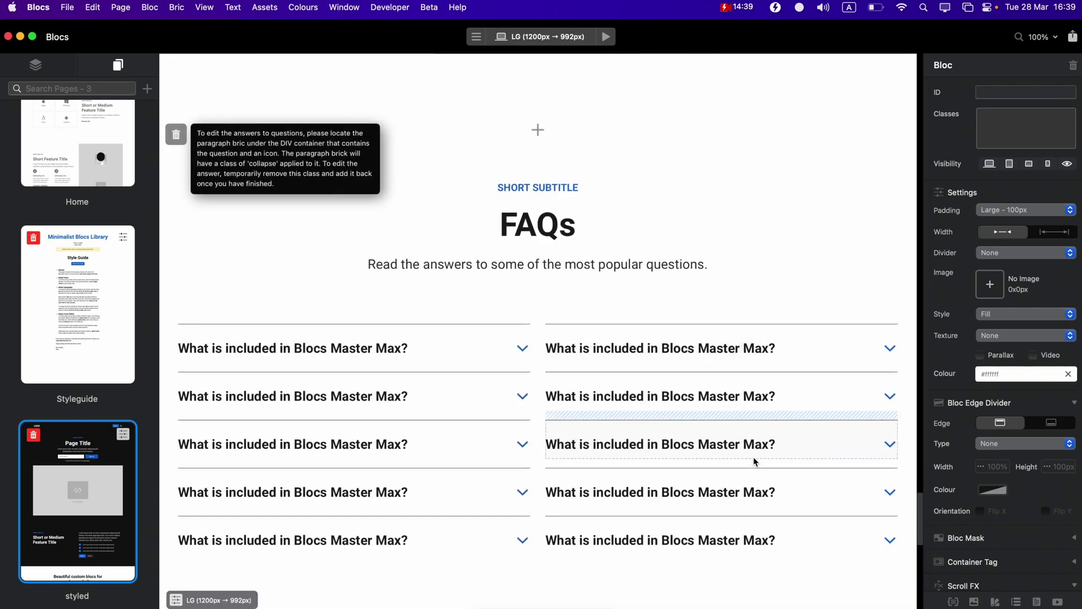
Add the Footers - 2 - Light newsletter footer below the contact form
scroll(756, 457, down, 8)
click(538, 592)
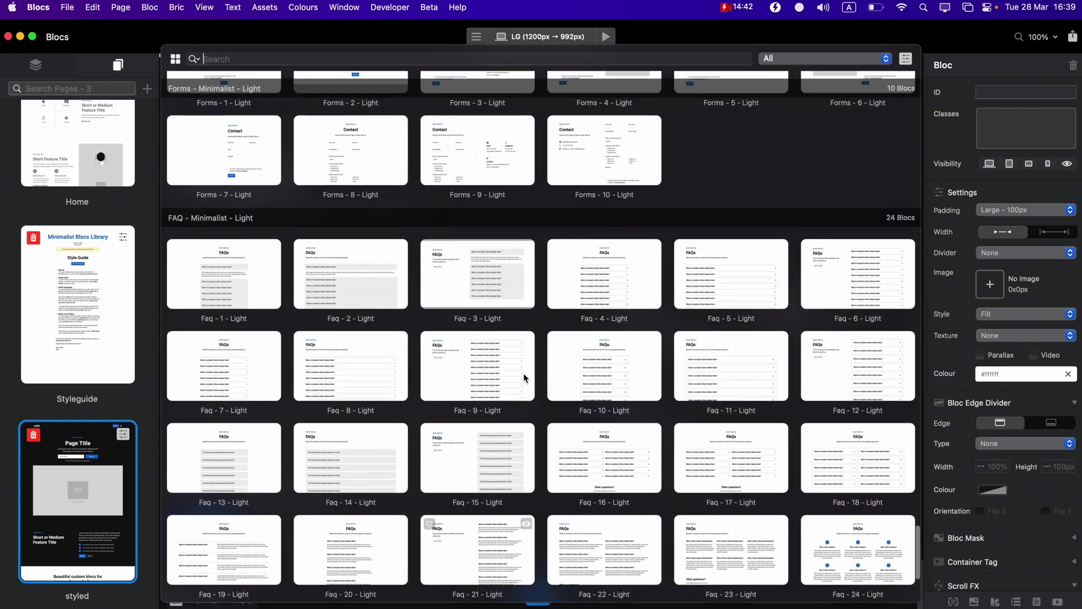
scroll(526, 375, down, 3)
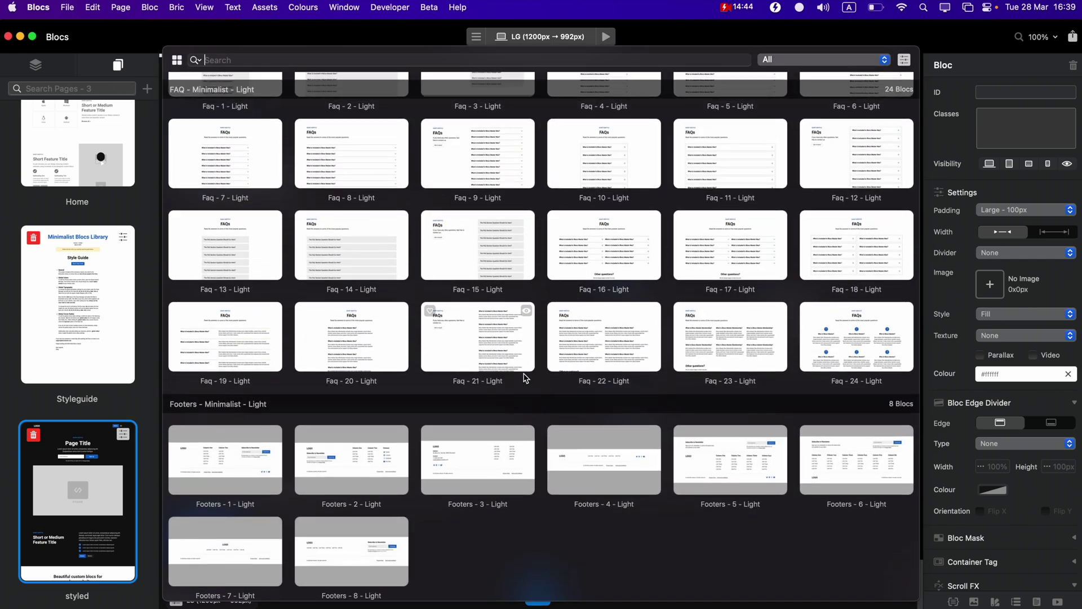
click(369, 460)
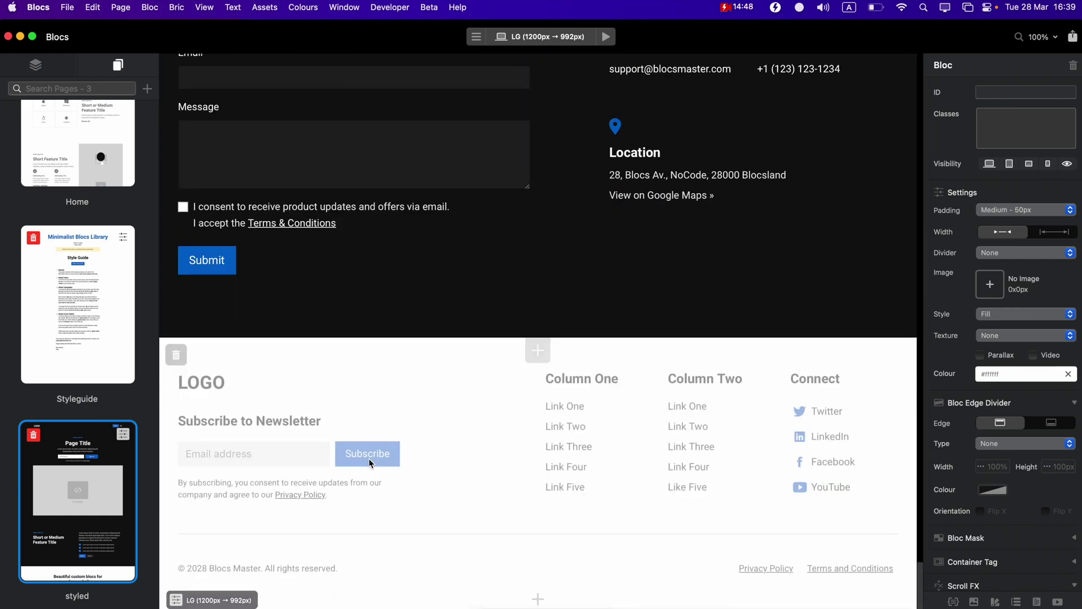
Go through the styled page from its header and delete the secondary grey button in the platform cards feature bloc
scroll(596, 376, up, 20)
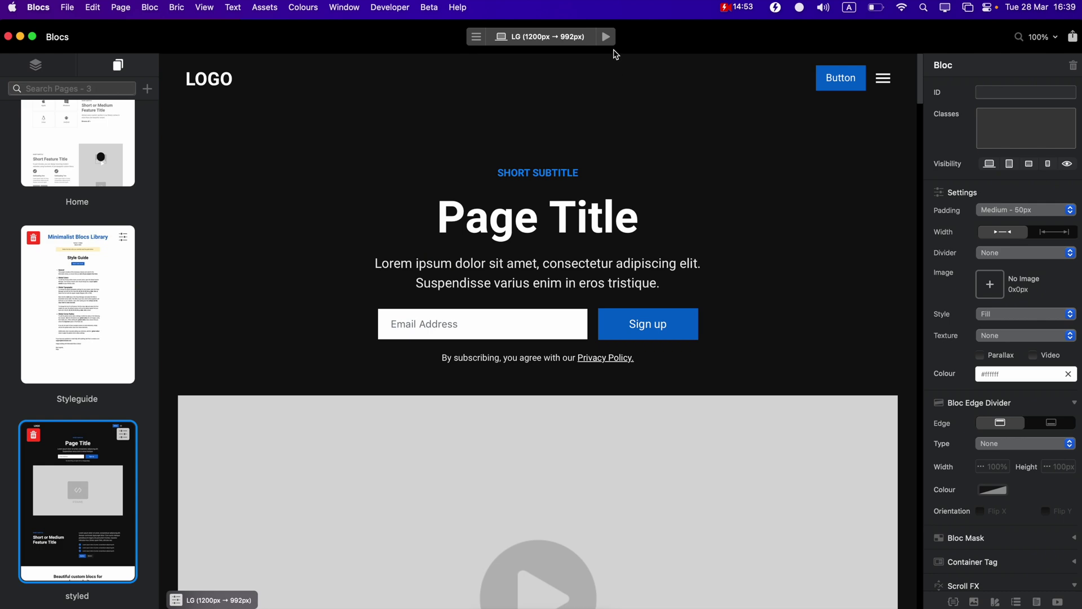
click(857, 205)
scroll(739, 276, down, 8)
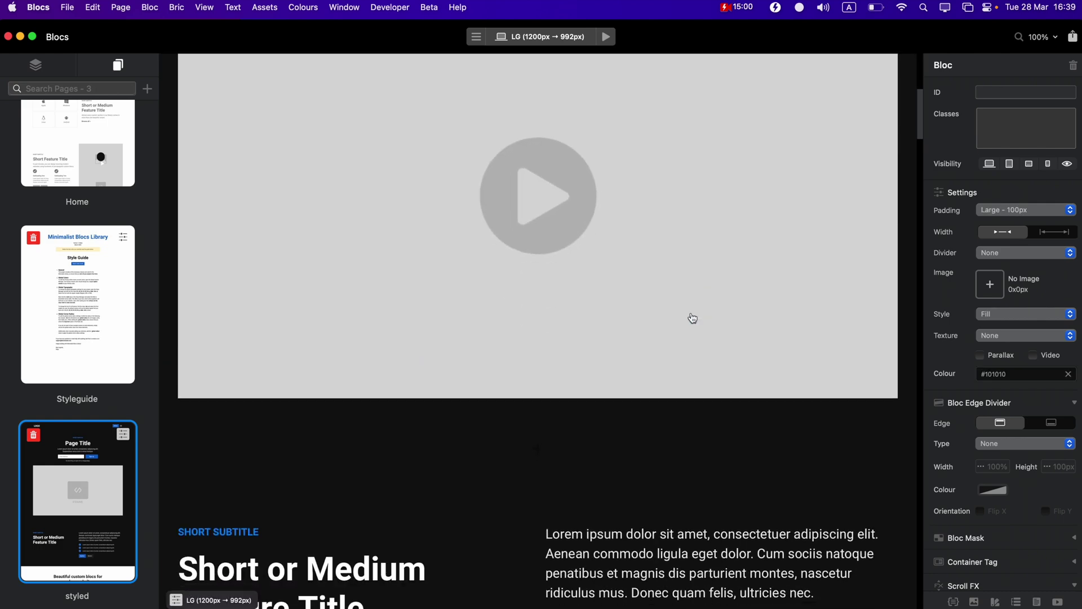
scroll(693, 318, down, 20)
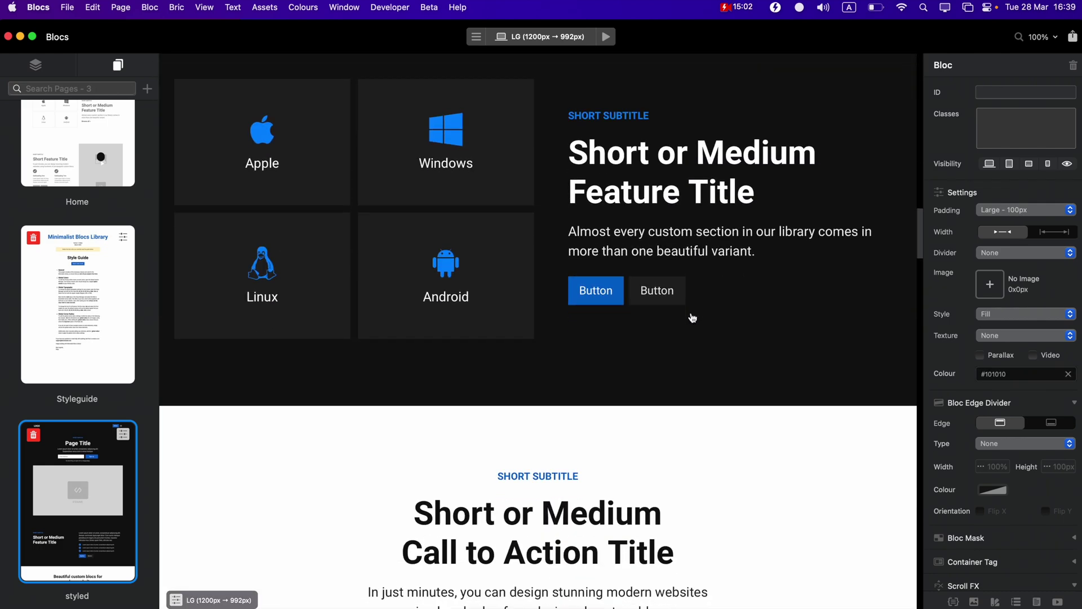
click(659, 290)
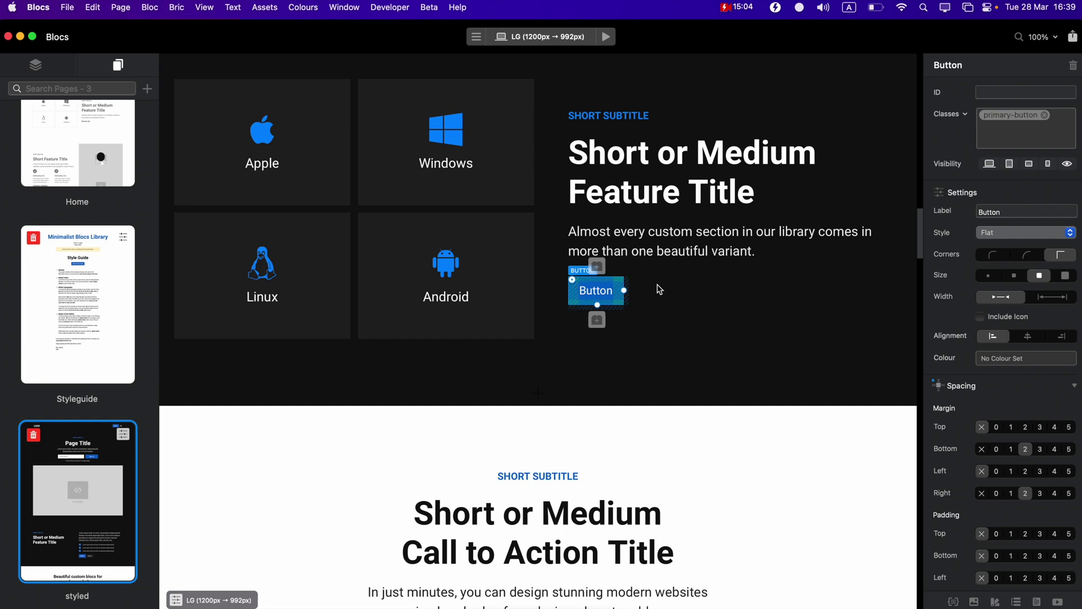
Examine the settings of the row, the short subtitle, the Windows icon and the bloc background in the platform cards feature
click(737, 329)
scroll(737, 329, up, 3)
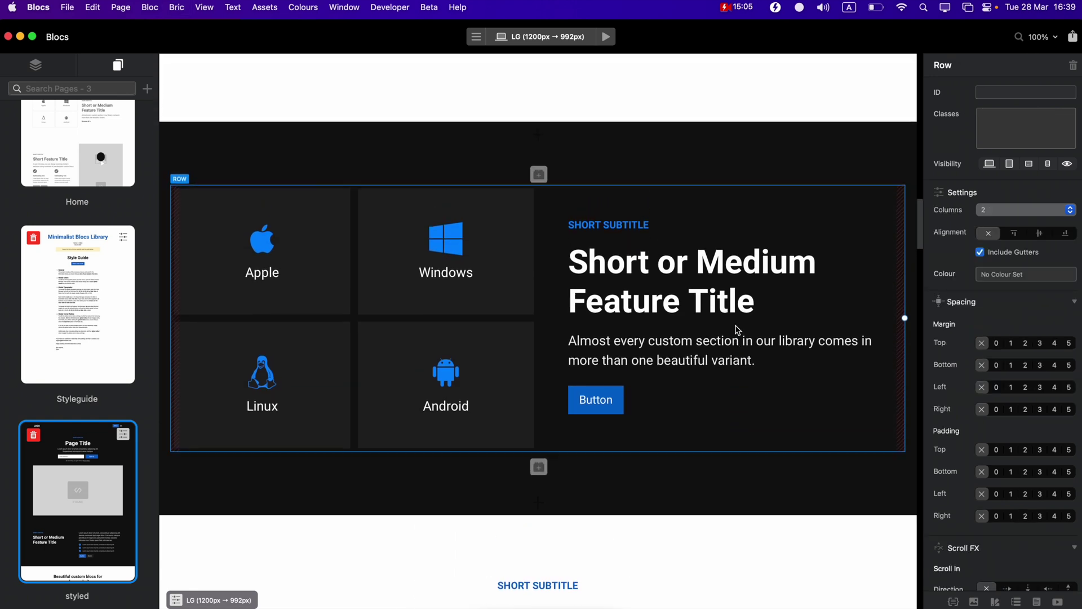
click(662, 231)
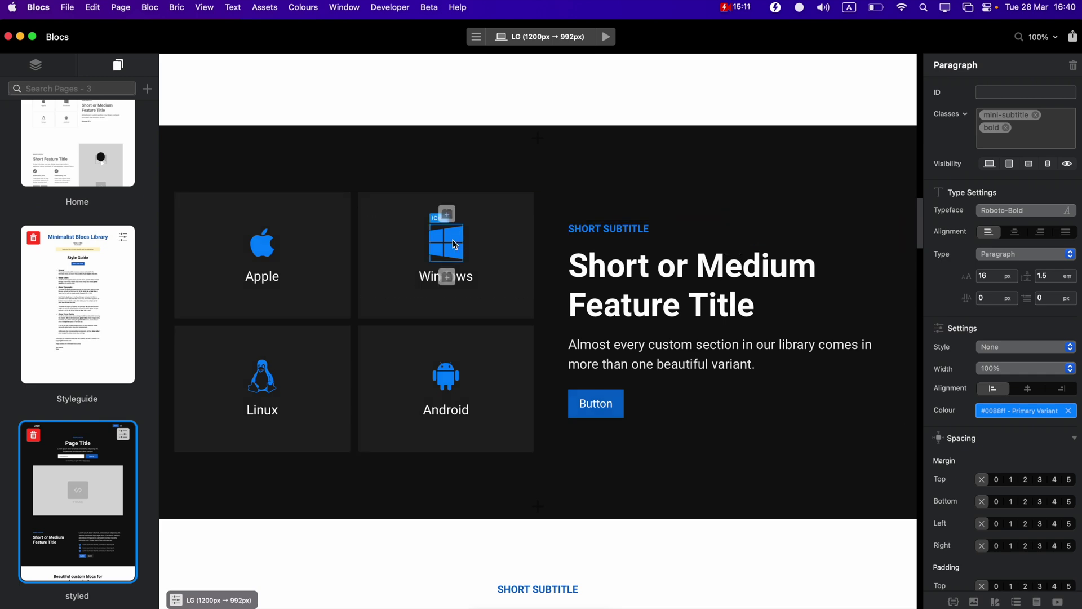
click(456, 245)
click(628, 472)
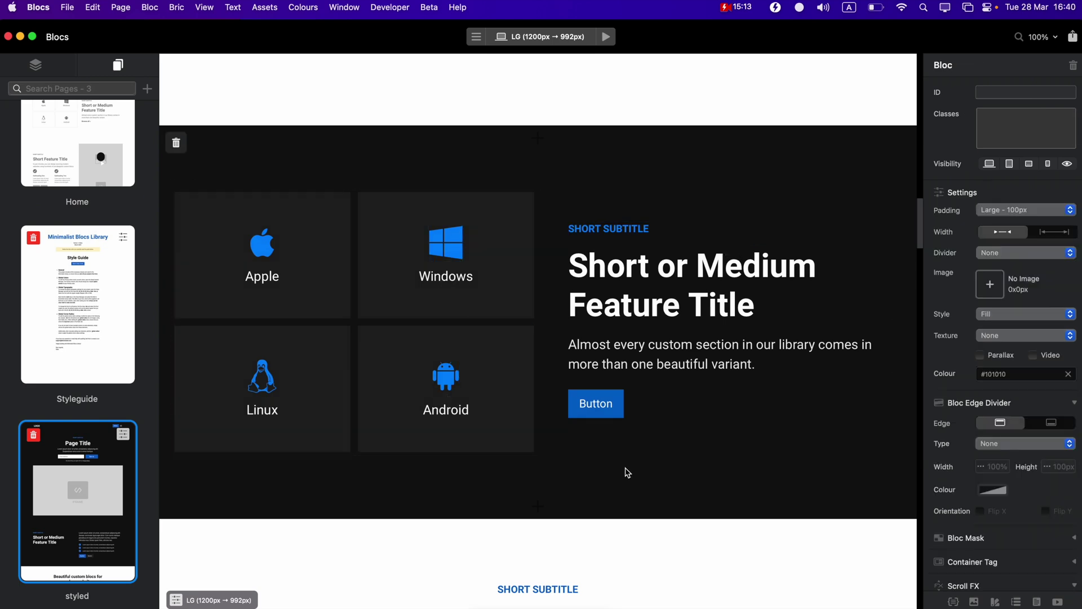
Set the call to action bloc's background colour to the Off White swatch, #EEEEEE
scroll(628, 473, down, 10)
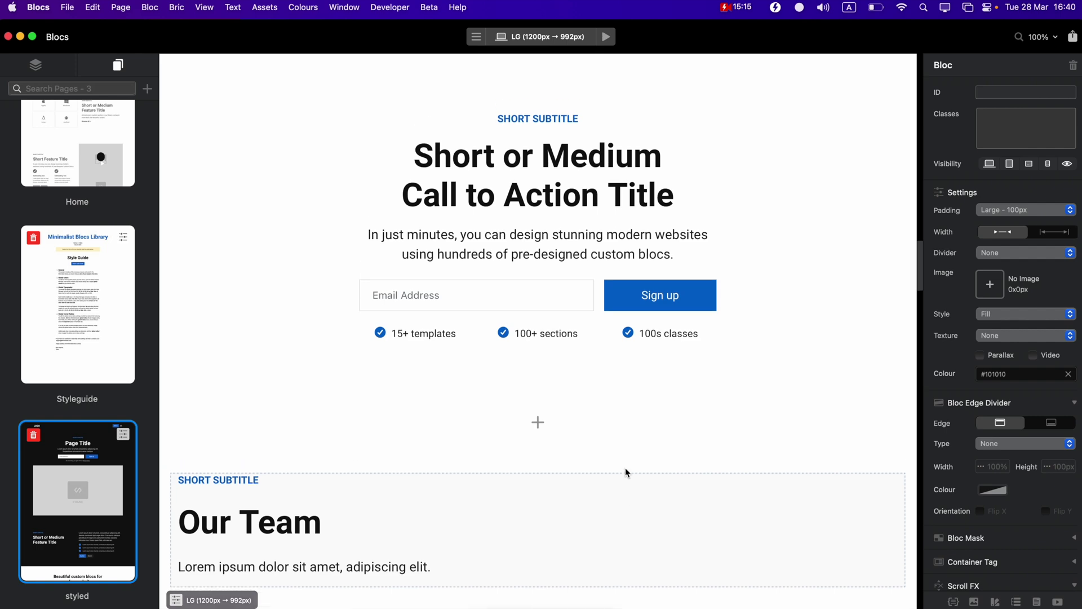
scroll(742, 177, up, 2)
click(1036, 375)
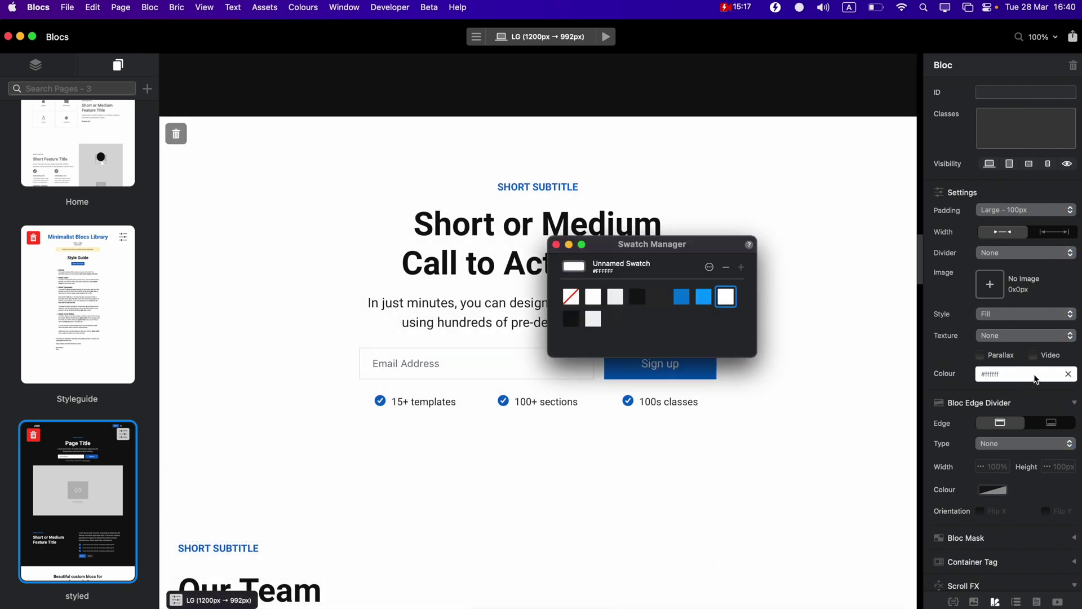
click(616, 299)
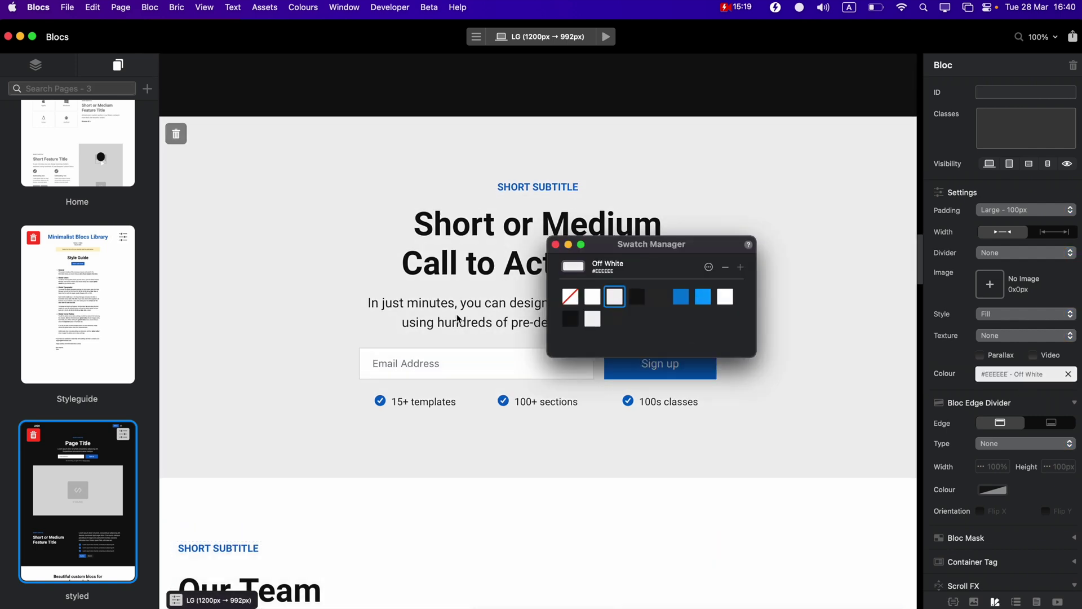
Set the FAQs bloc's background colour to Off White, #EEEEEE, and close the Swatch Manager
scroll(460, 320, down, 15)
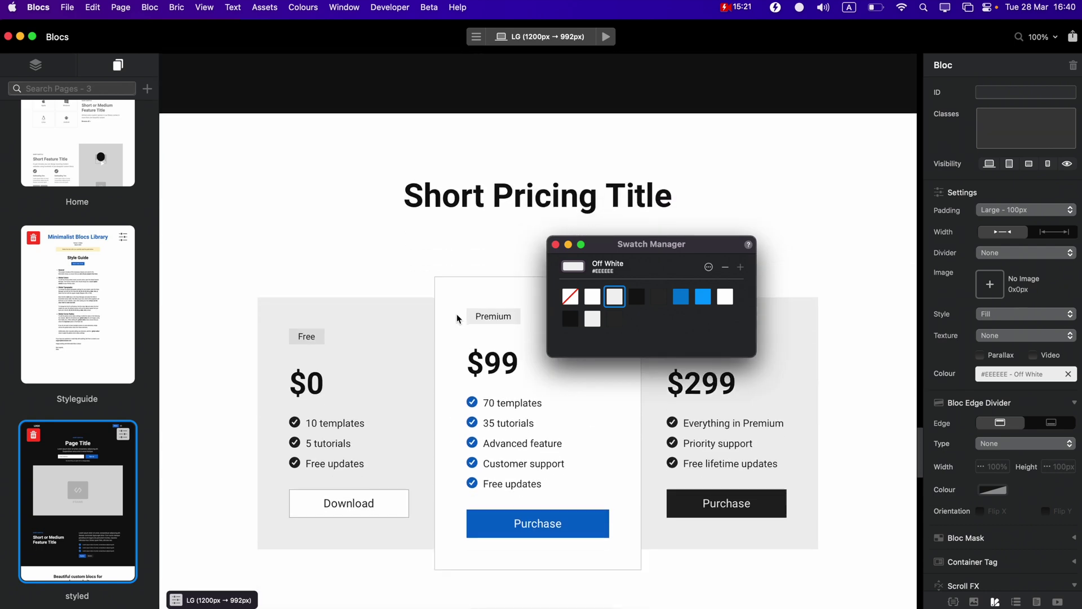
scroll(460, 320, down, 10)
scroll(459, 316, up, 1)
click(500, 196)
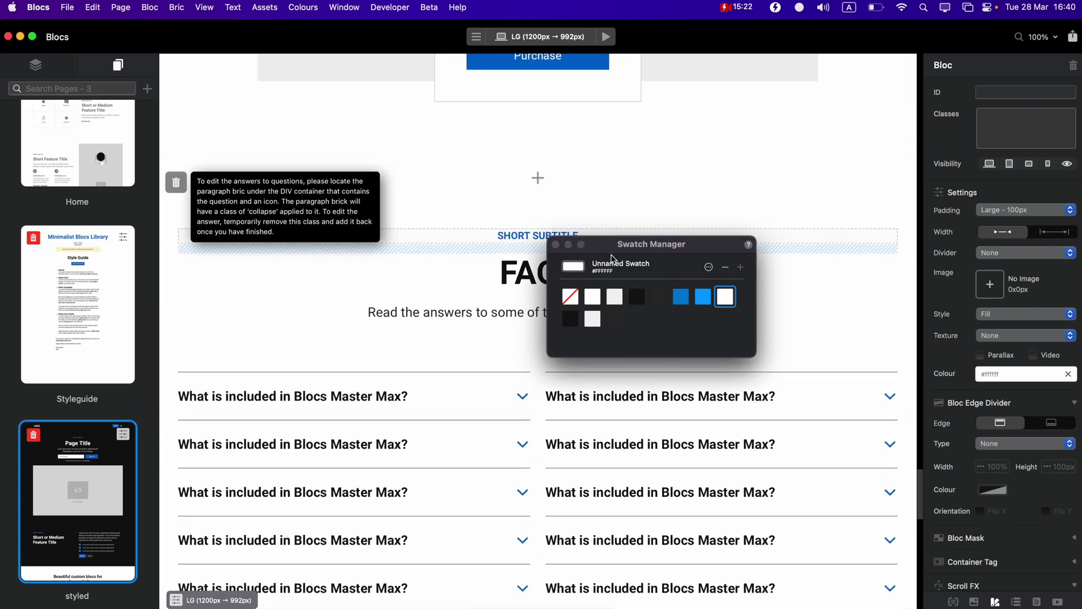
click(617, 297)
click(556, 244)
Check the styled page down to its footer, return to the header and start the page preview
scroll(681, 260, down, 10)
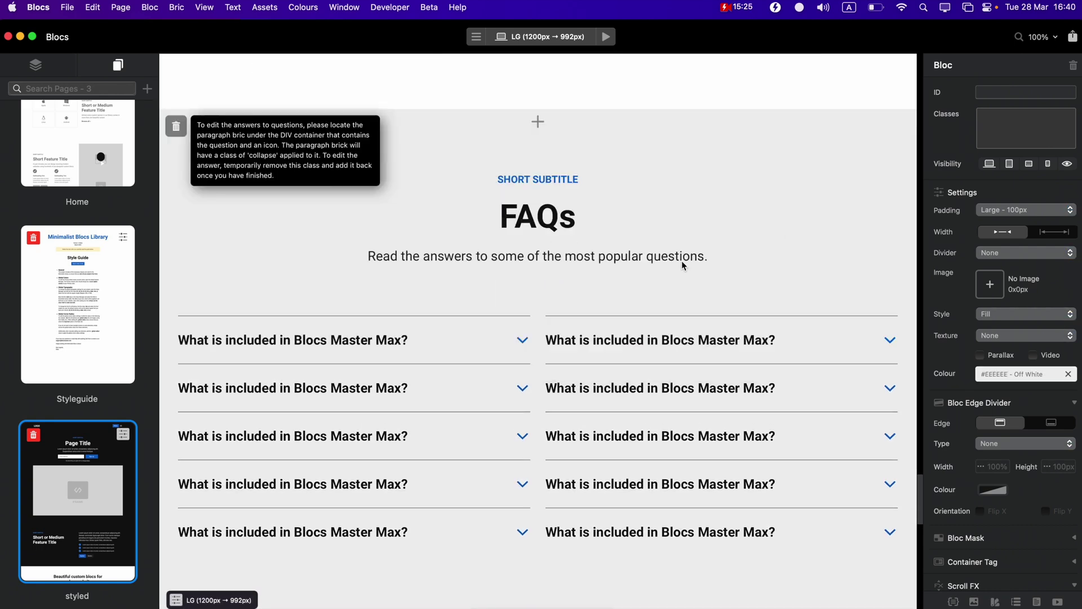
scroll(683, 262, up, 15)
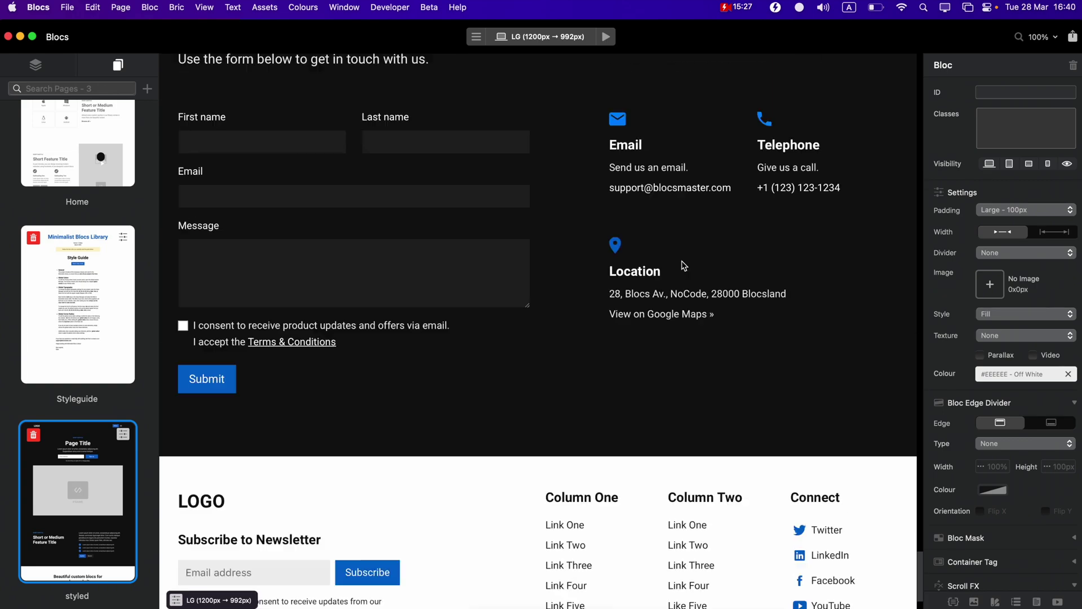
scroll(682, 265, up, 10)
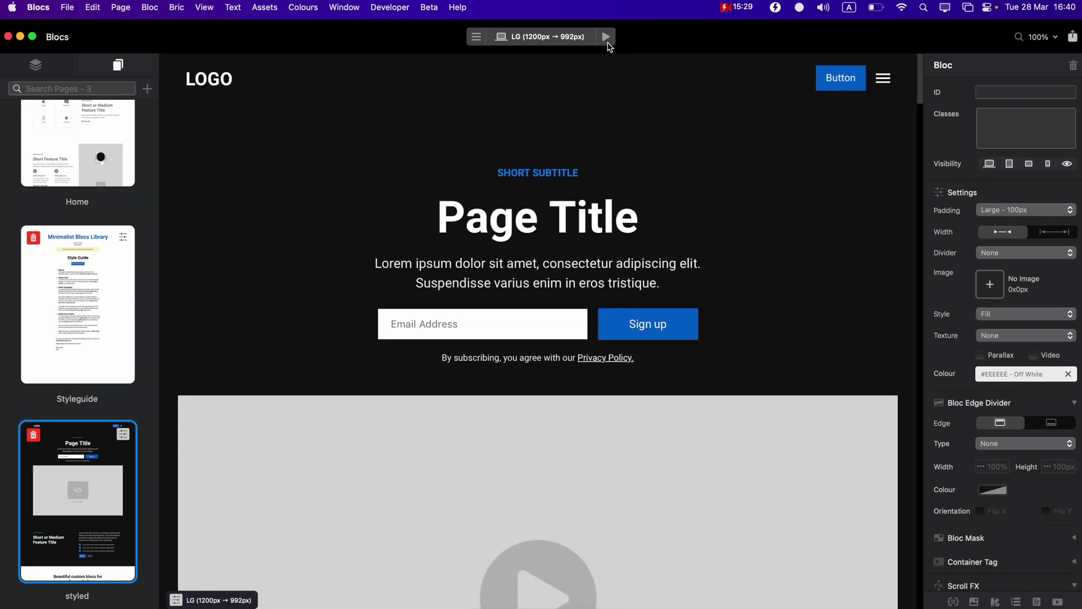
click(613, 37)
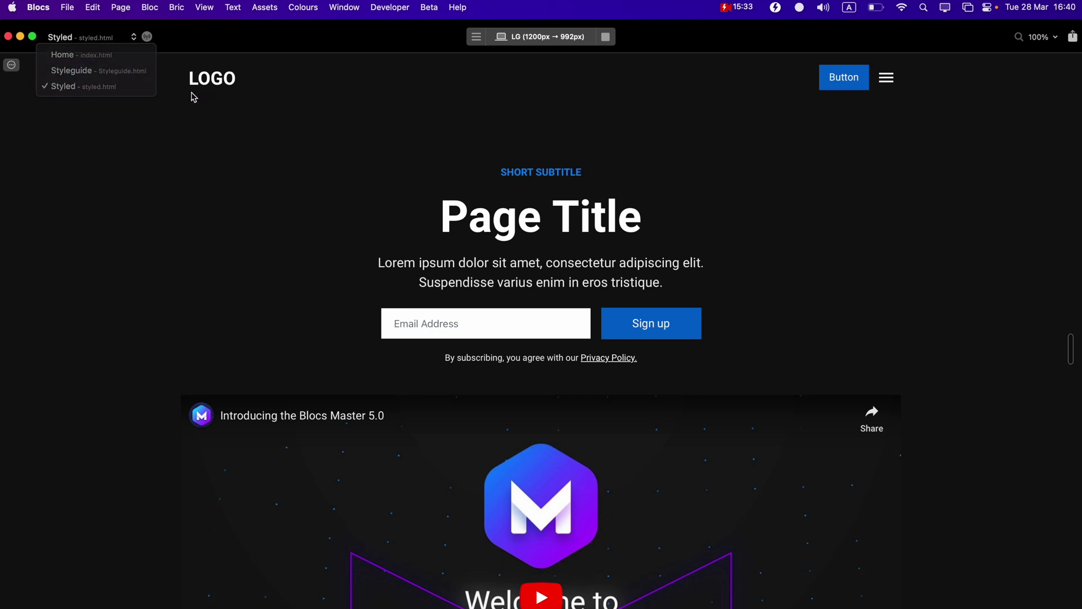
Switch the preview to the Home page and review its unstyled blocs down to the contact form and footer
click(98, 56)
scroll(497, 197, down, 15)
scroll(497, 201, down, 10)
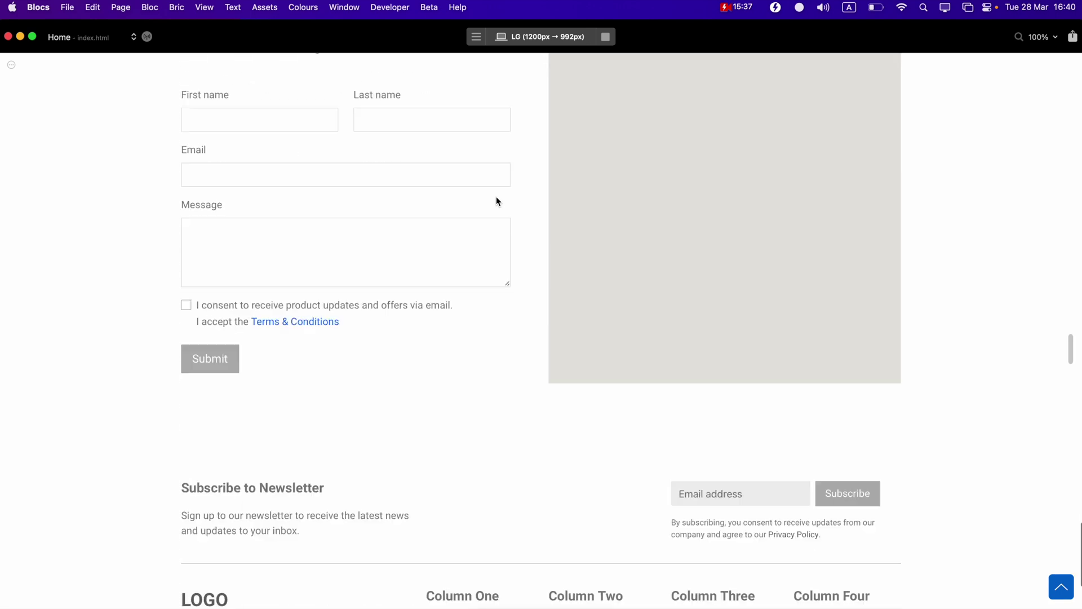
Return to the Home page's header, switch the preview to the Styled page and review its blocs down to the FAQs
scroll(330, 144, up, 10)
scroll(331, 144, up, 10)
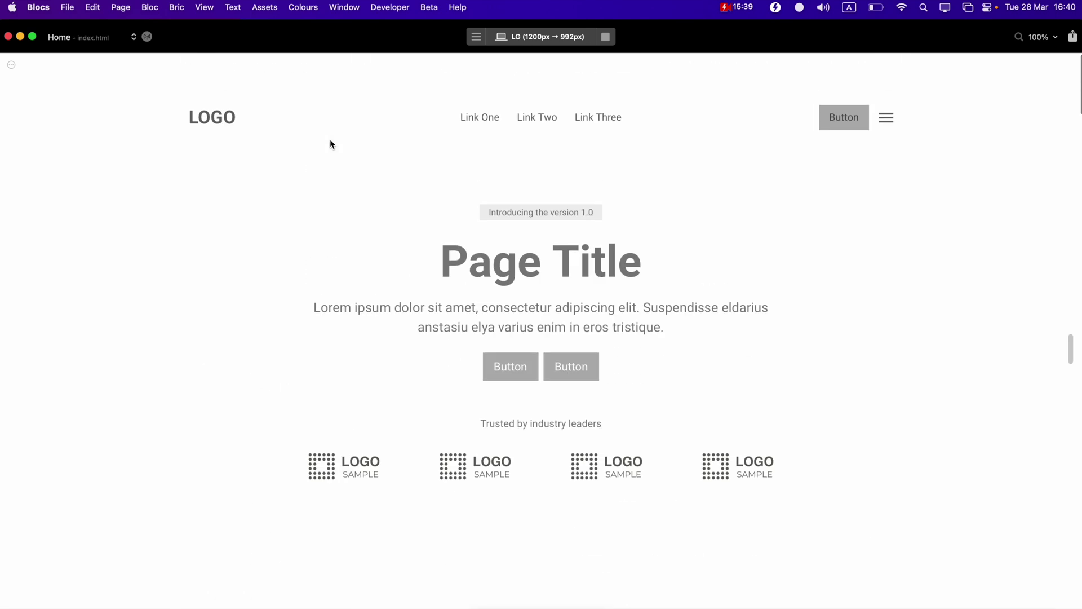
click(105, 39)
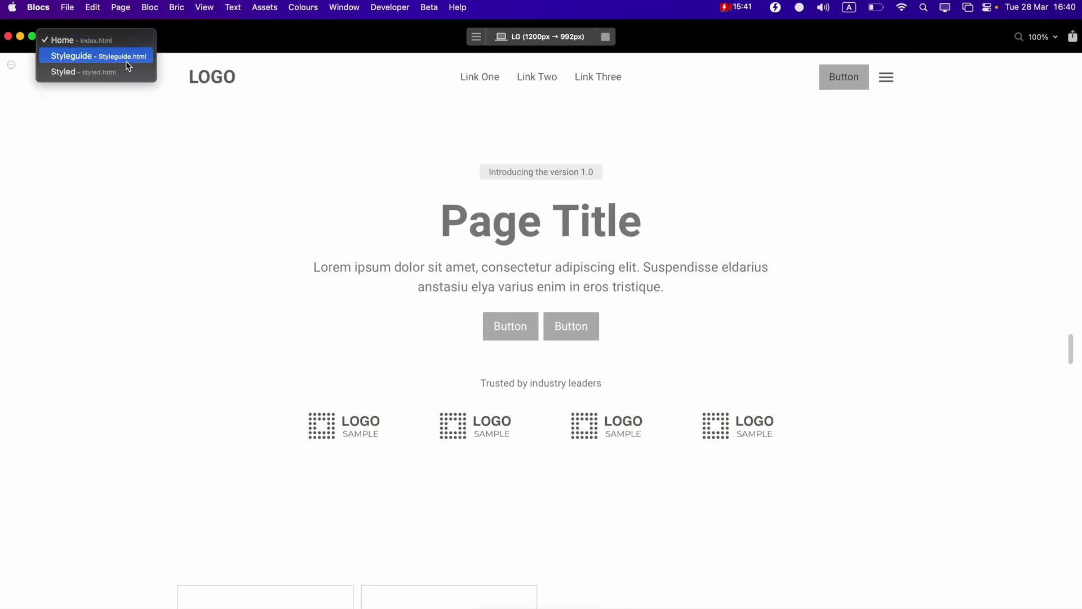
click(116, 71)
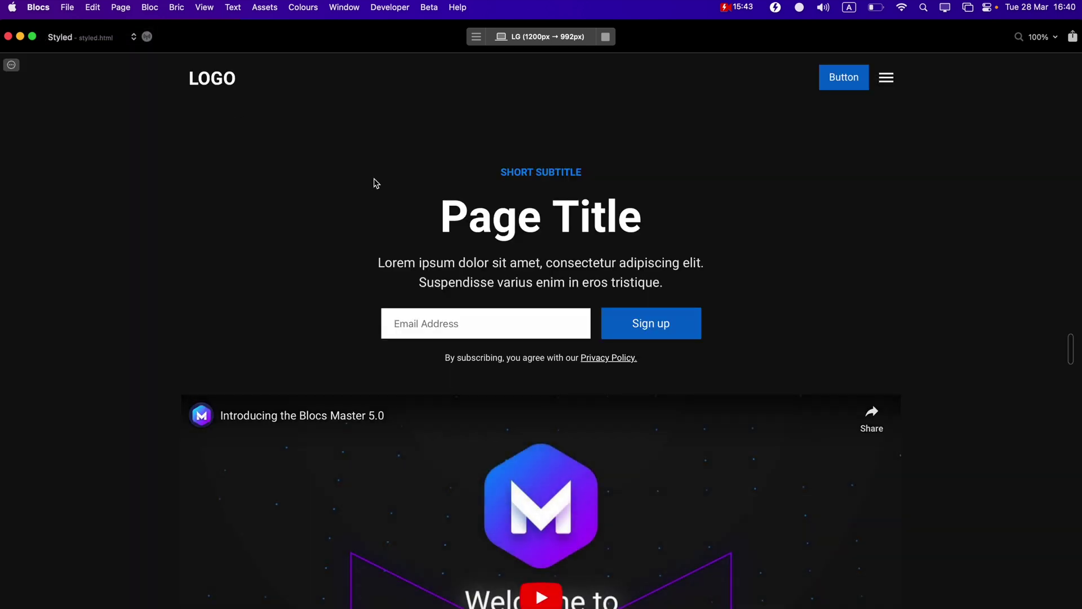
scroll(376, 183, down, 15)
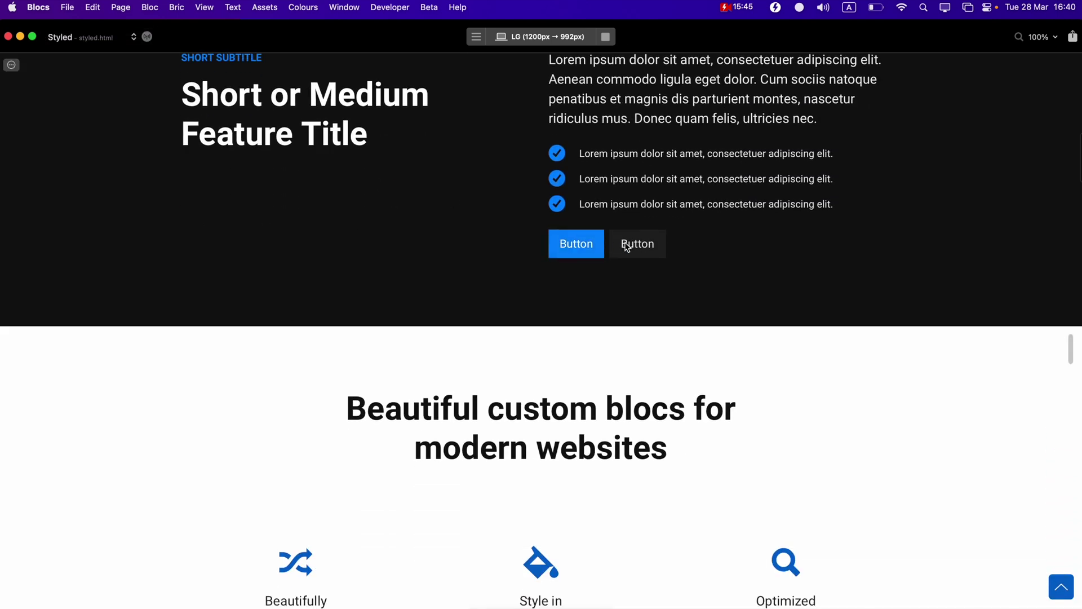
scroll(590, 349, down, 15)
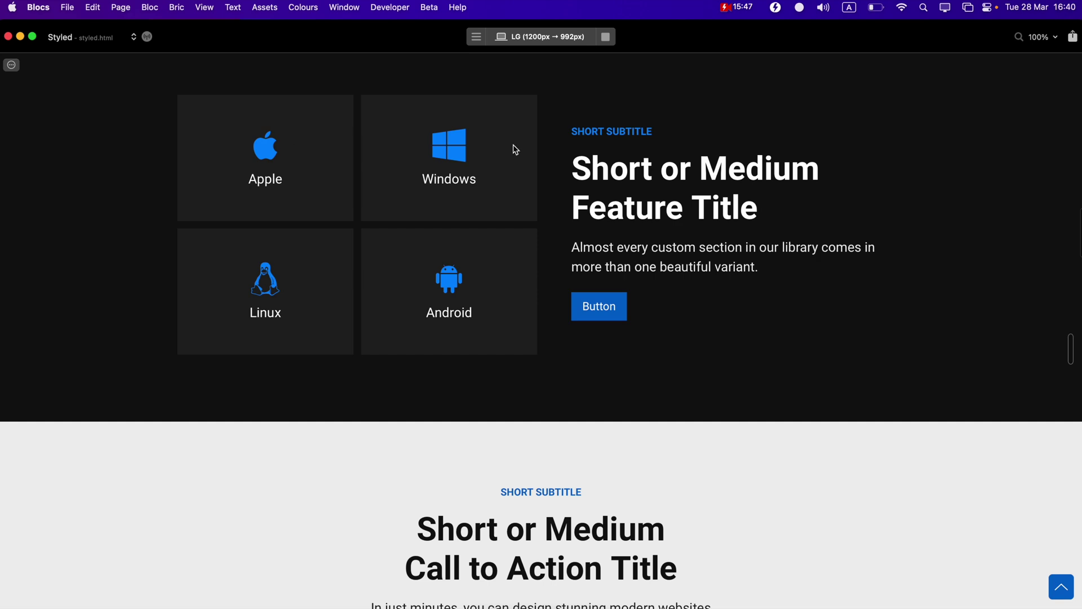
scroll(636, 266, down, 2)
scroll(637, 266, down, 12)
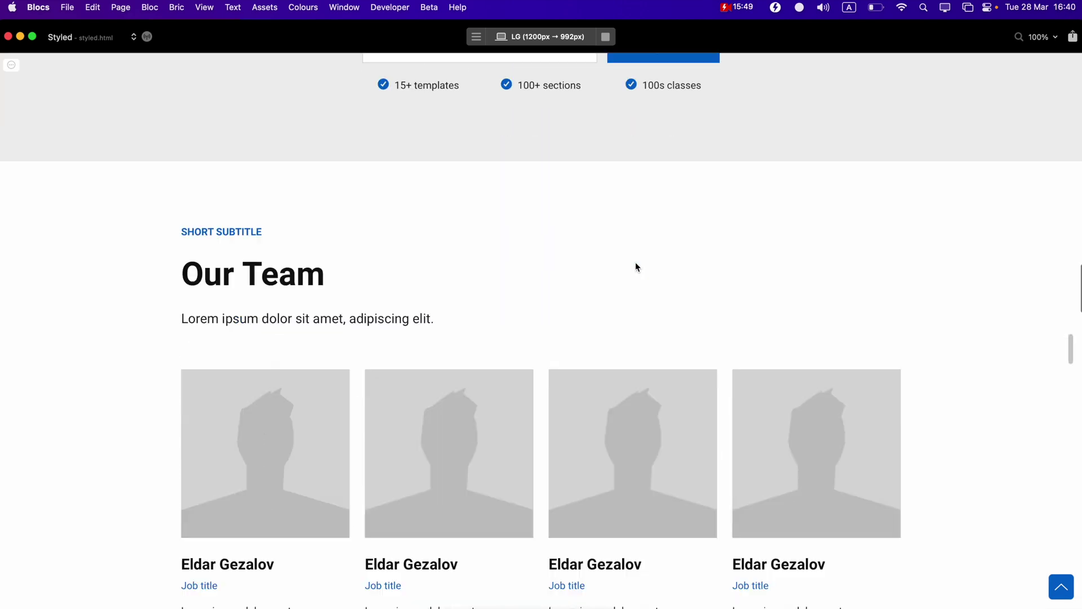
scroll(636, 267, down, 15)
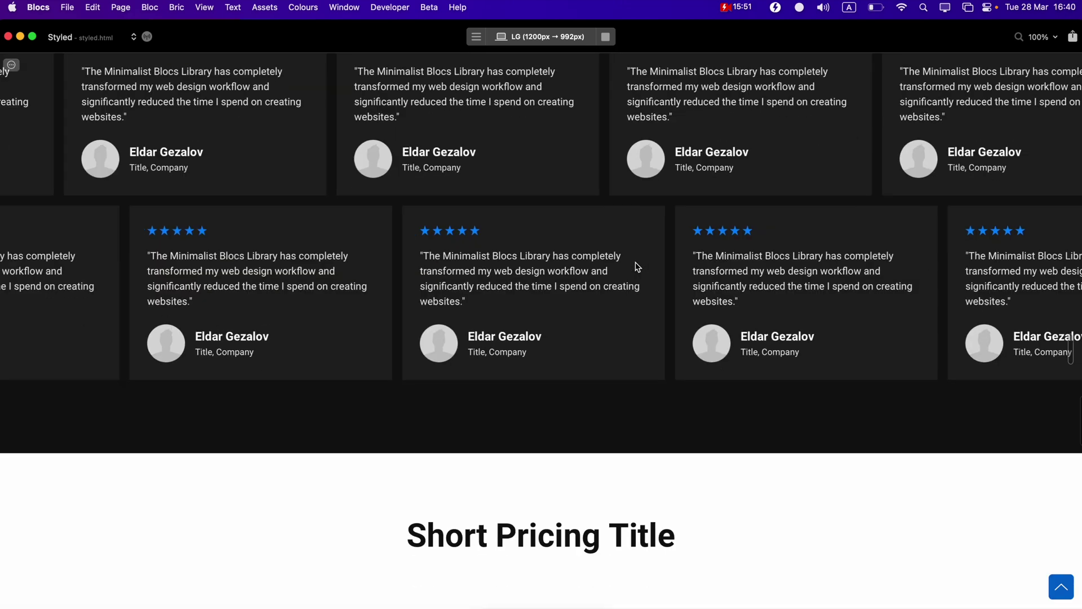
scroll(636, 266, down, 15)
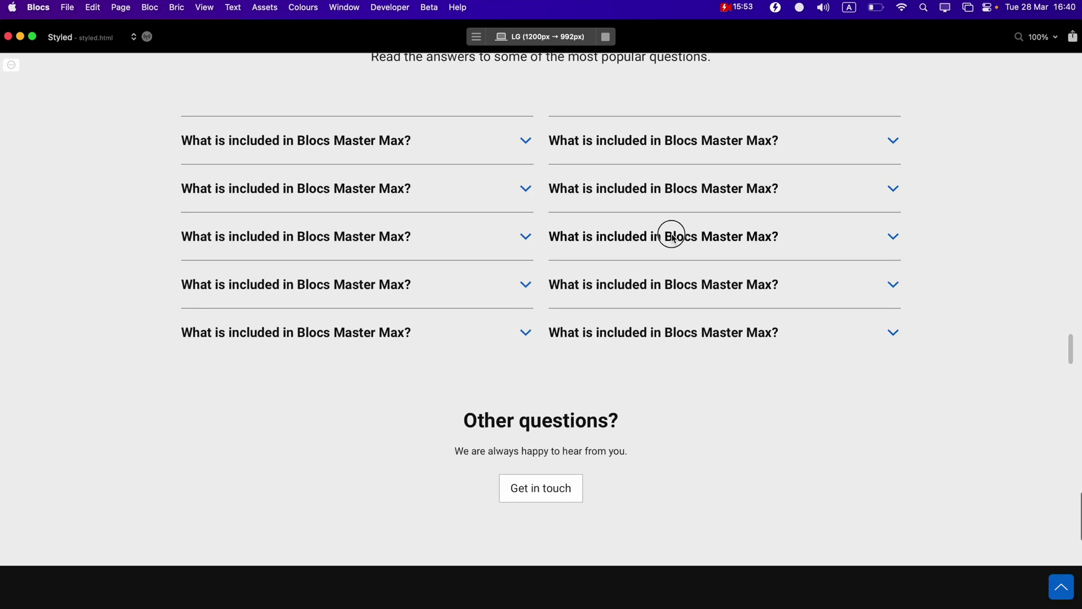
Test expanding and collapsing questions in the FAQs bloc, check down to the Contact heading and stop the page preview
click(674, 237)
click(675, 238)
click(701, 191)
click(701, 191)
click(389, 188)
scroll(452, 319, down, 15)
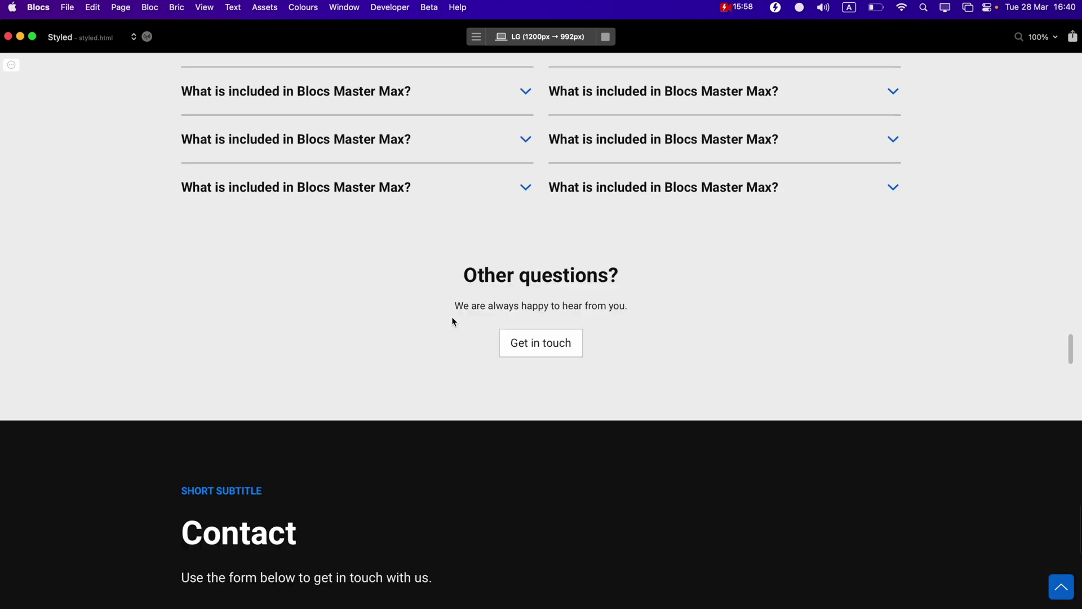
scroll(454, 322, up, 15)
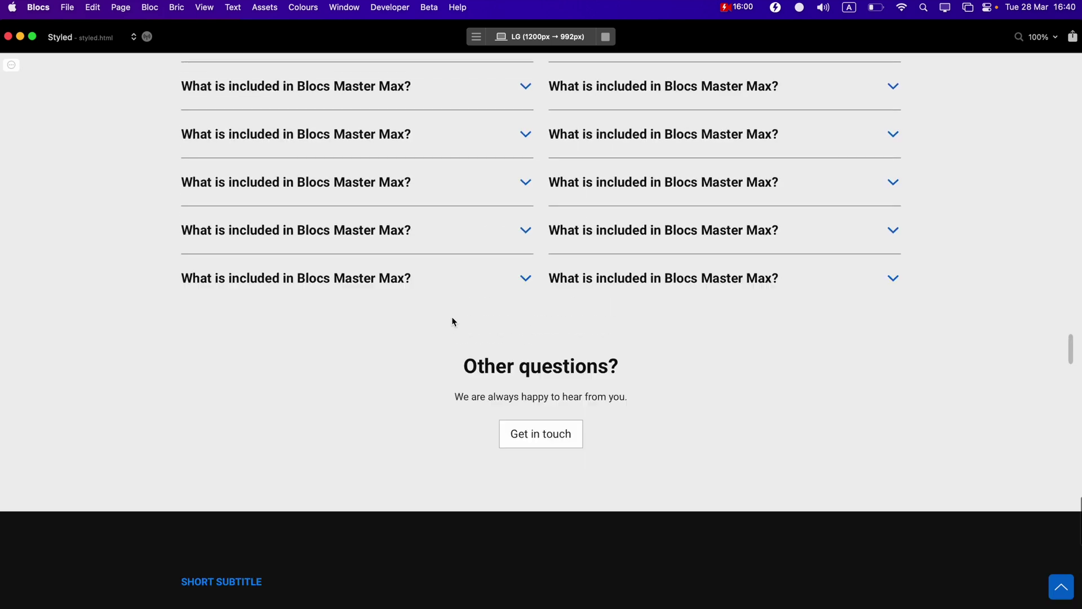
click(613, 39)
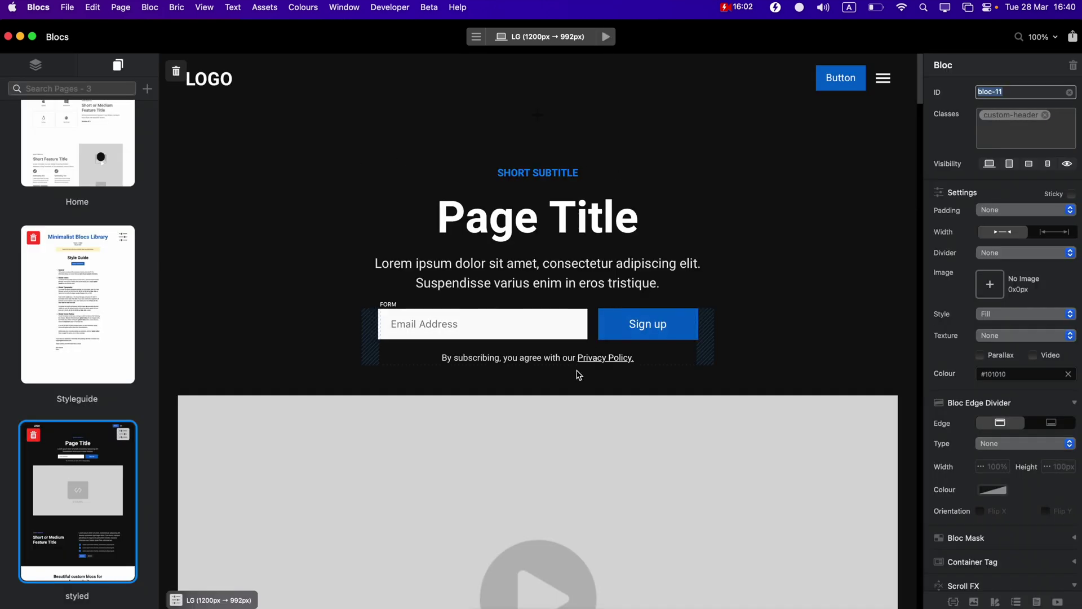
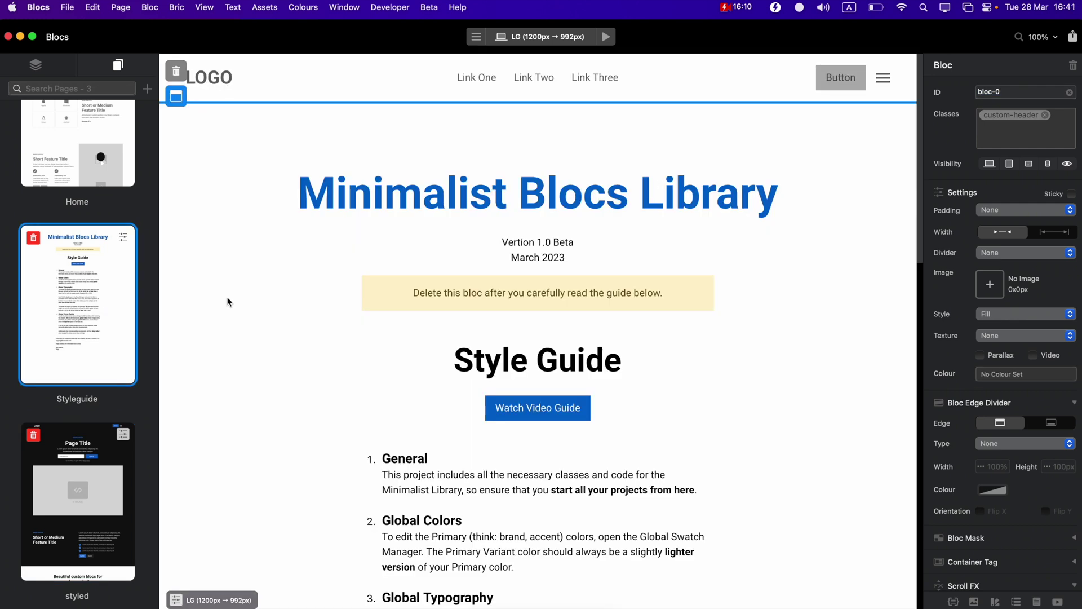
Read the Styleguide page's Global Colors and Global Typography instructions and look over the project swatches in the Swatch Manager
scroll(787, 358, down, 3)
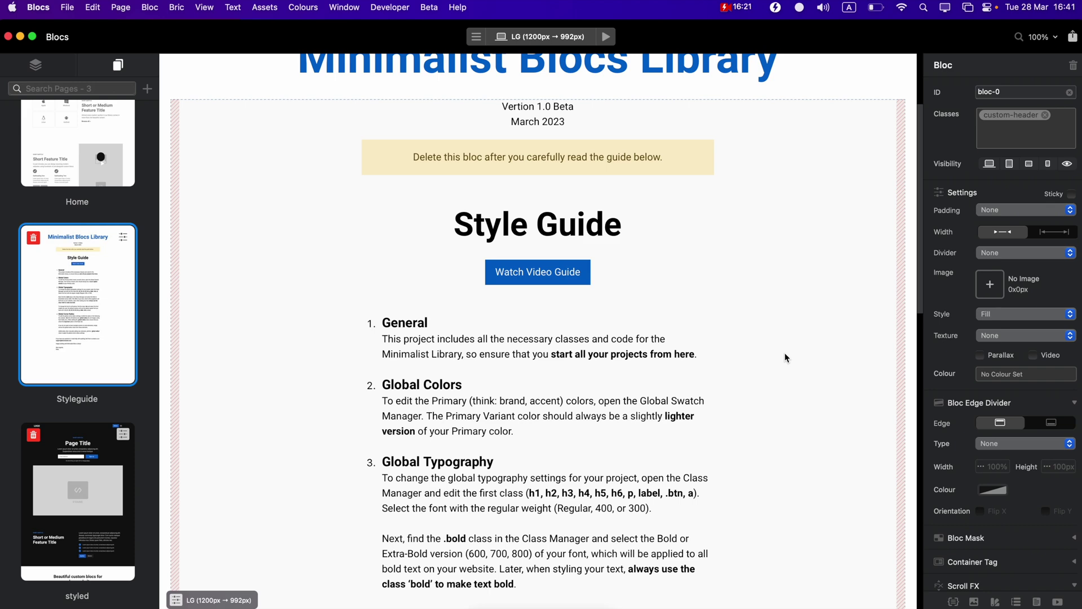
scroll(788, 358, down, 2)
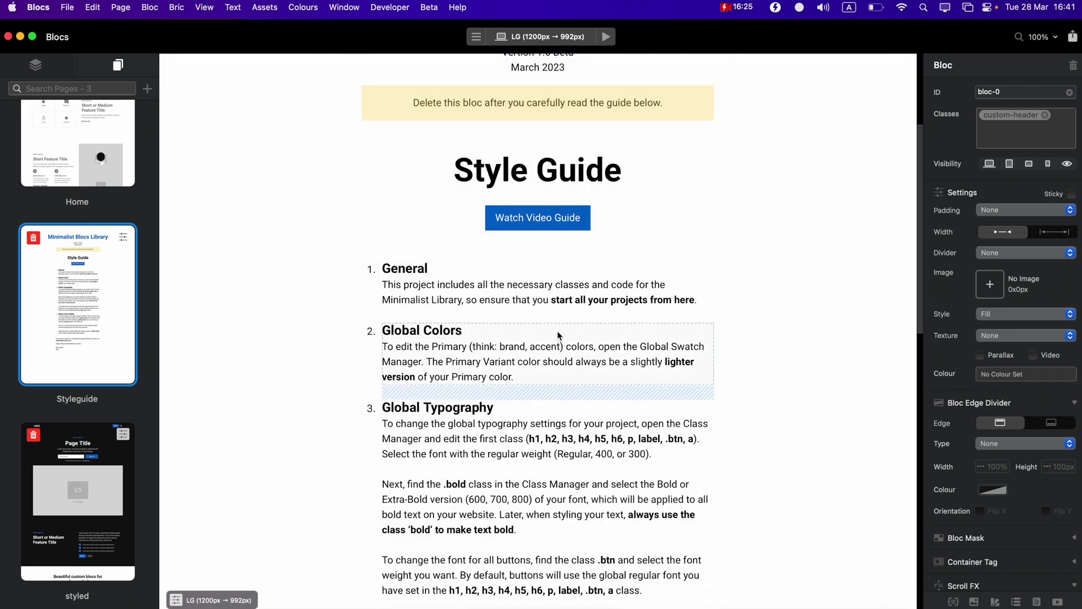
scroll(714, 357, down, 1)
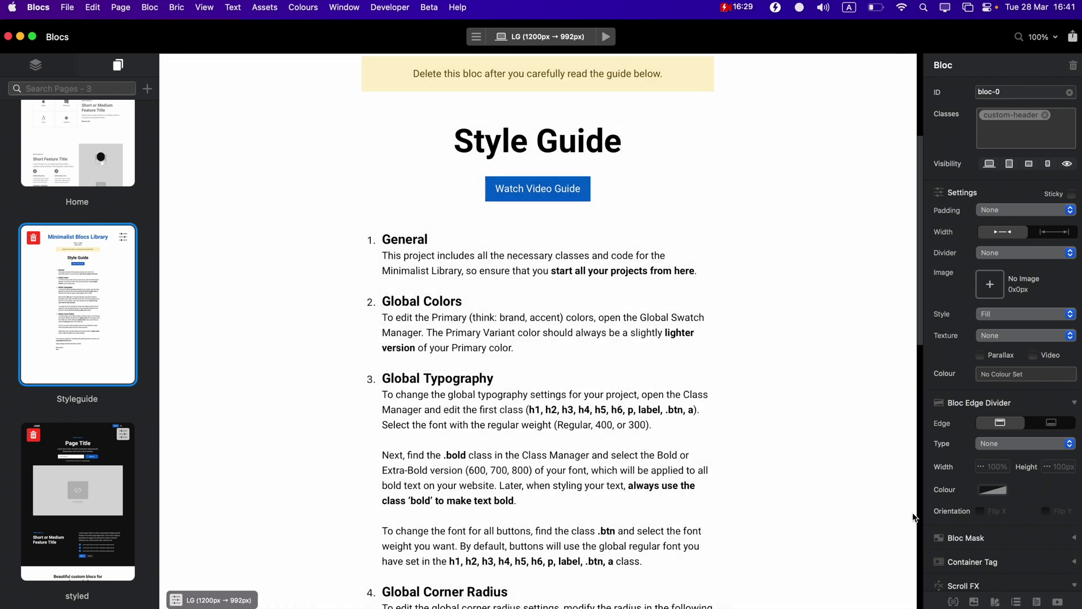
click(996, 601)
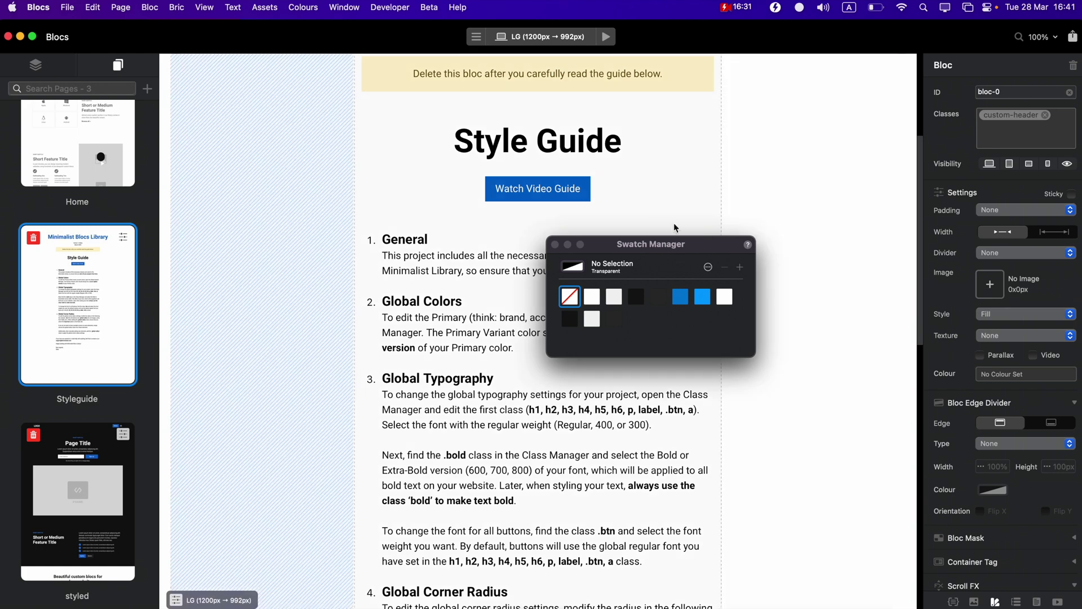
click(555, 245)
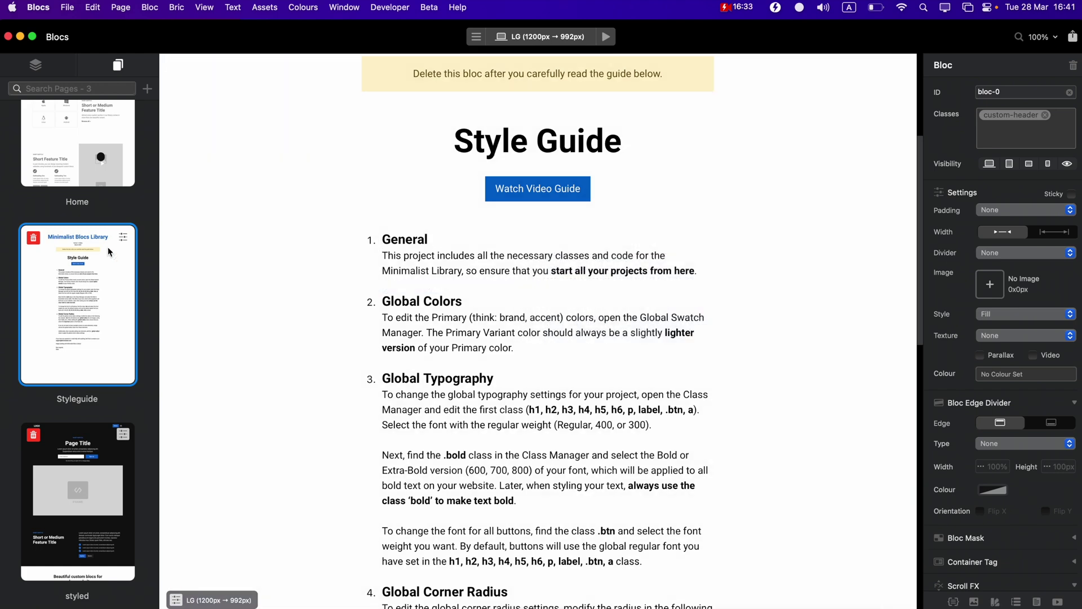
Open the Swatch Manager from the styled page's hero subtitle and change the Primary swatch to orange, #FF6600
click(96, 442)
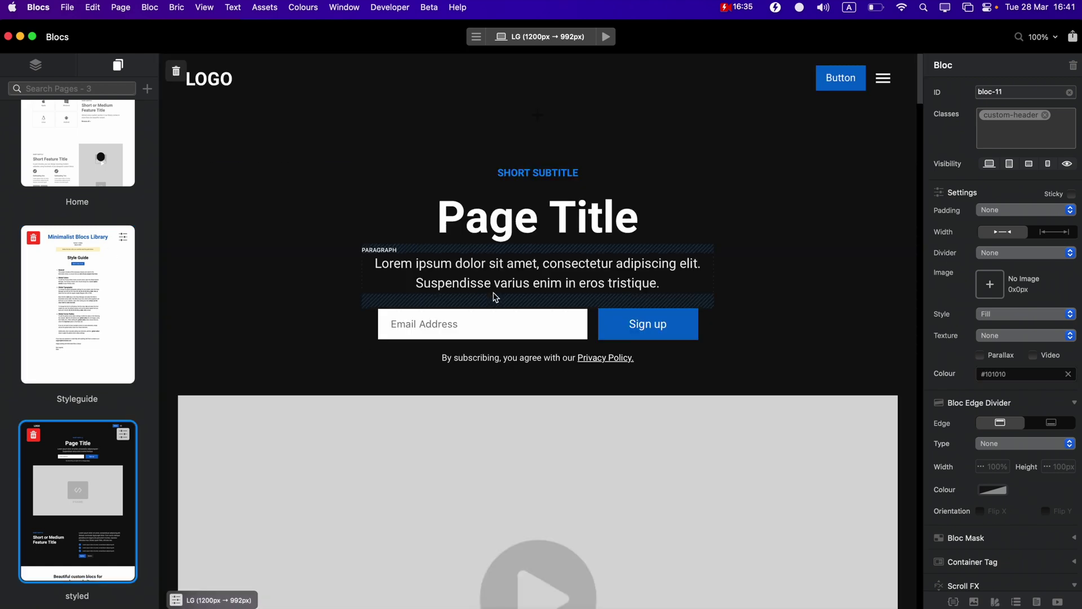
click(547, 174)
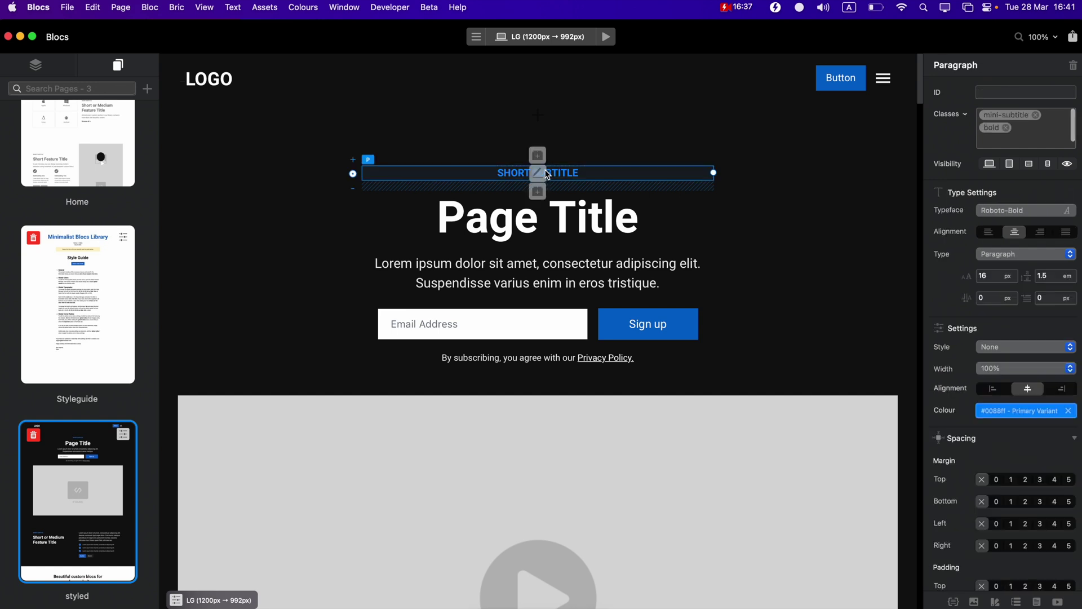
click(1018, 411)
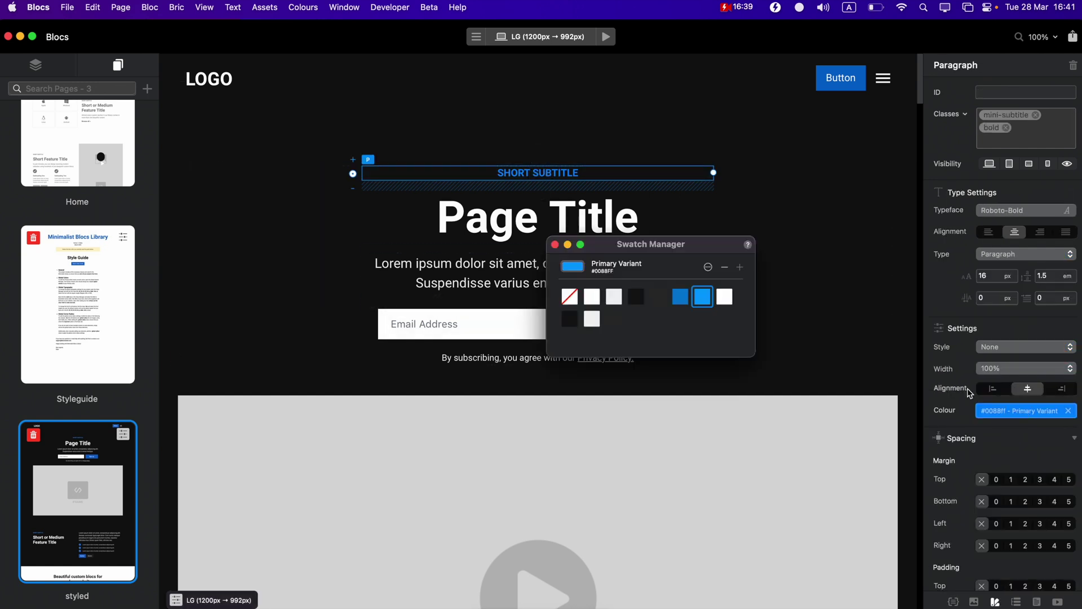
double_click(681, 296)
drag(596, 138, 691, 140)
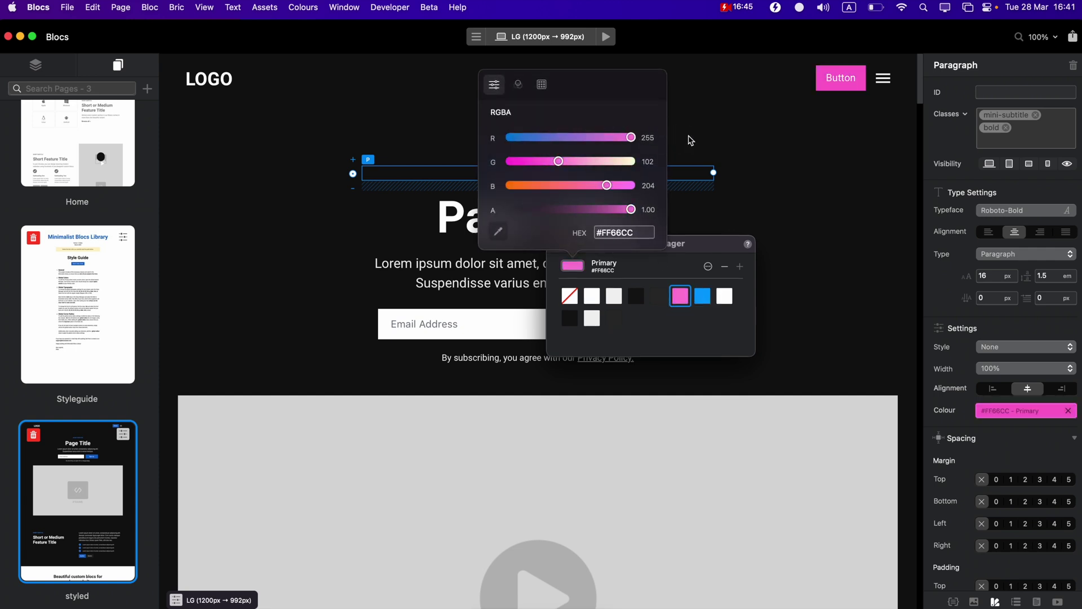
drag(555, 186, 477, 189)
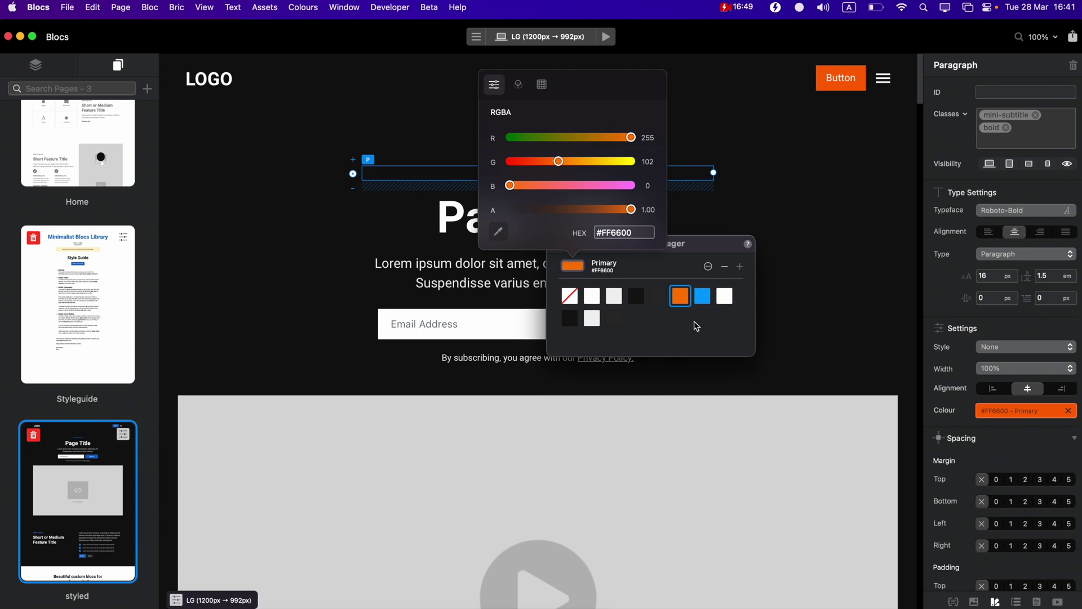
Change the Primary Variant swatch to amber, #FFB200, close the Swatch Manager and deselect the hero subtitle
click(703, 296)
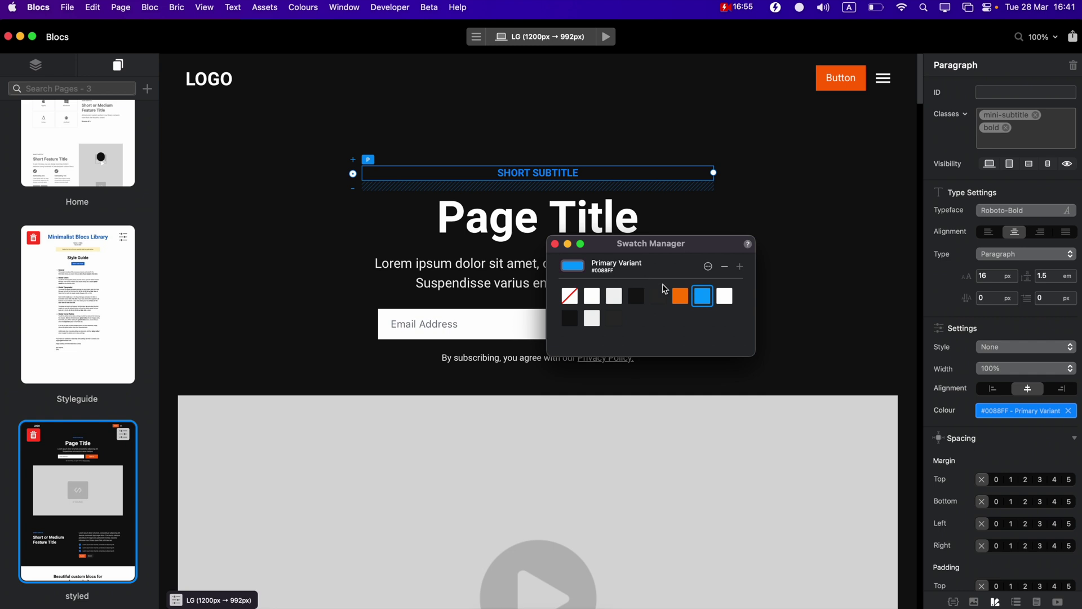
double_click(701, 297)
click(601, 137)
drag(603, 140, 688, 139)
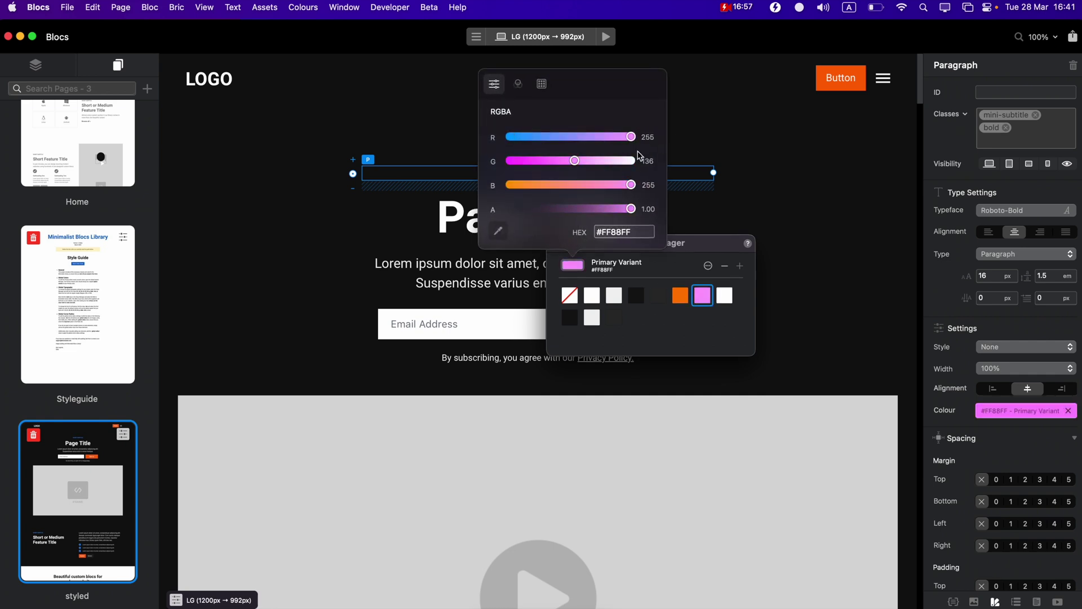
drag(579, 183, 433, 186)
drag(594, 162, 598, 166)
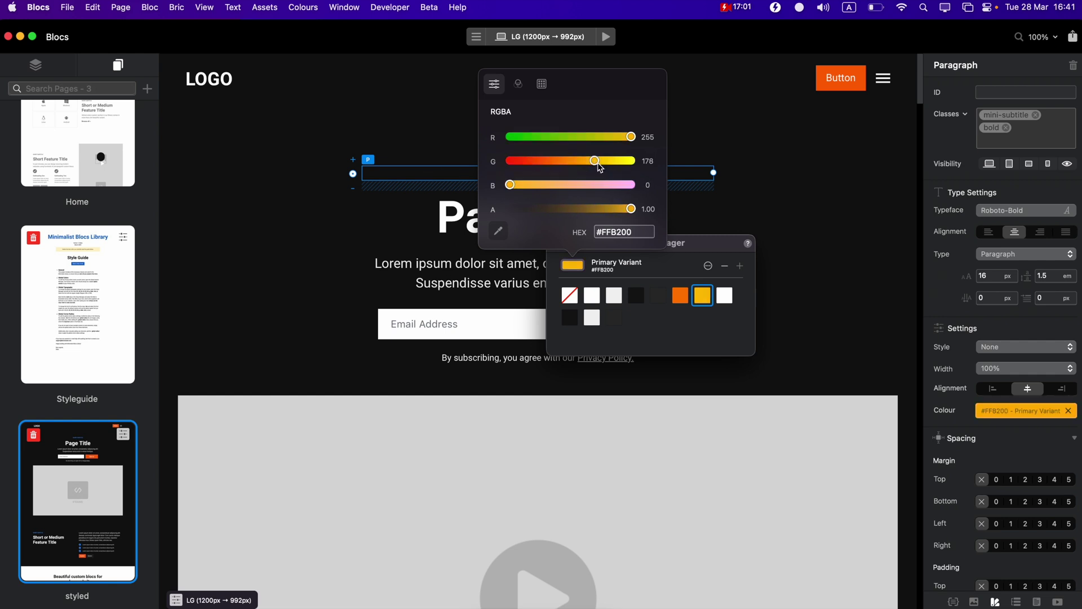
click(687, 329)
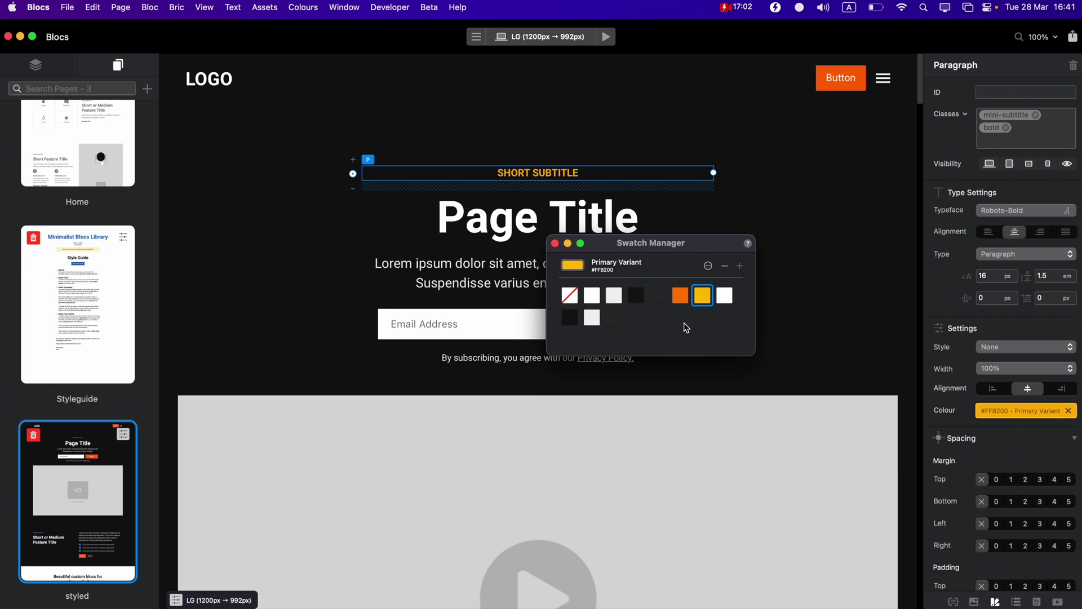
click(558, 242)
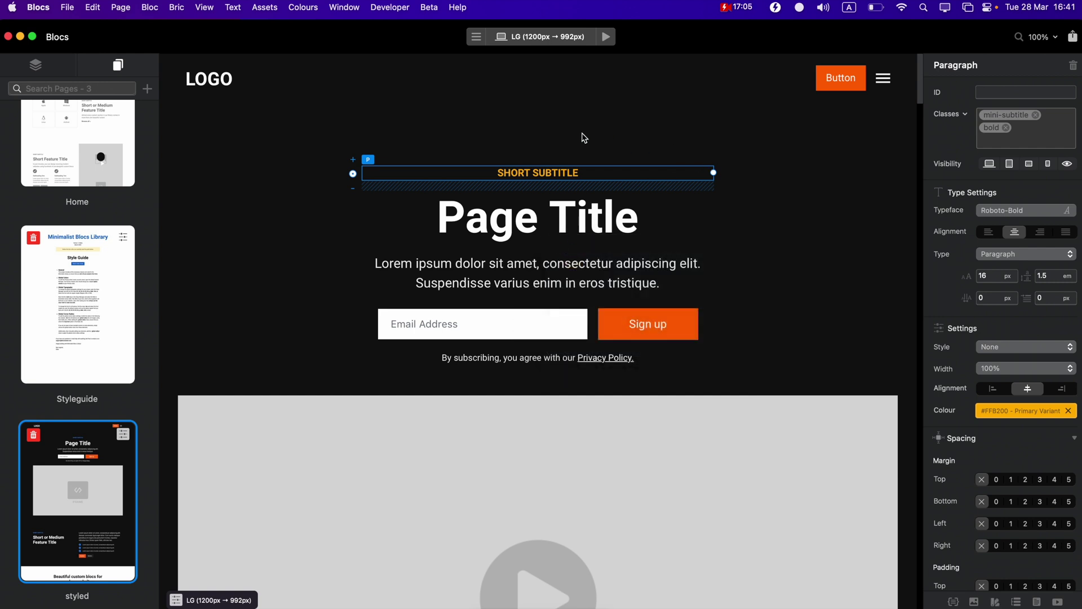
click(652, 137)
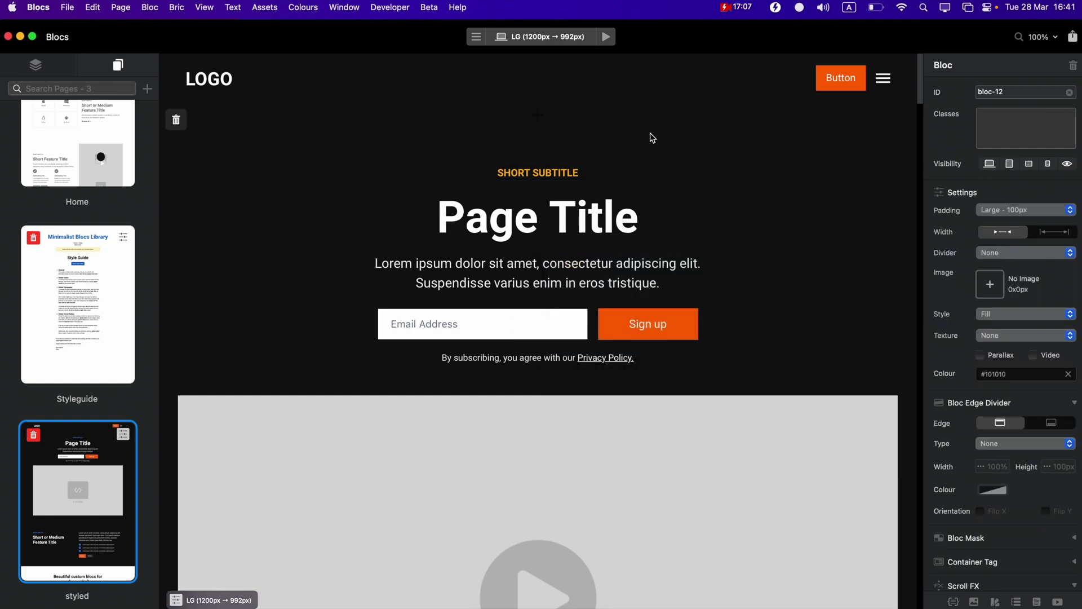
Preview the project from the Home page, switch the preview to the Styled page and check its new colours down to the FAQs
click(100, 140)
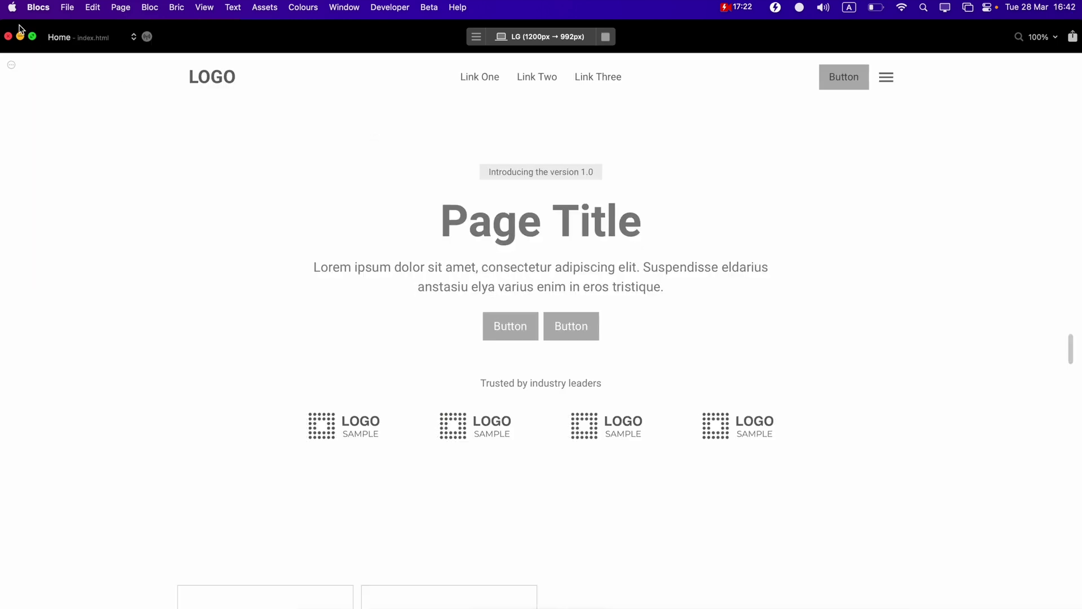
click(66, 35)
click(84, 72)
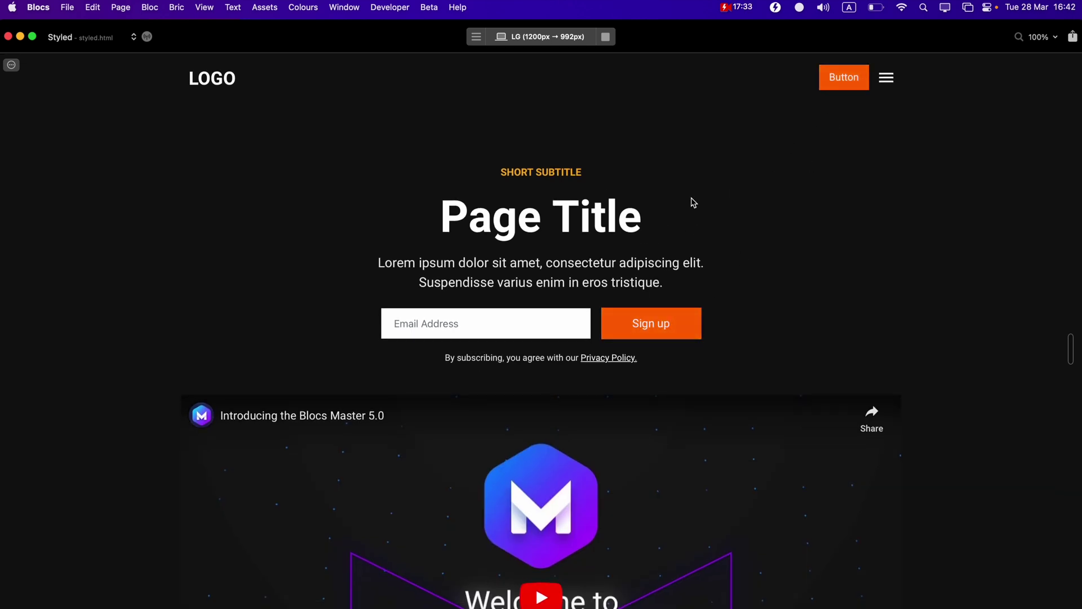
scroll(692, 203, down, 5)
scroll(694, 203, down, 20)
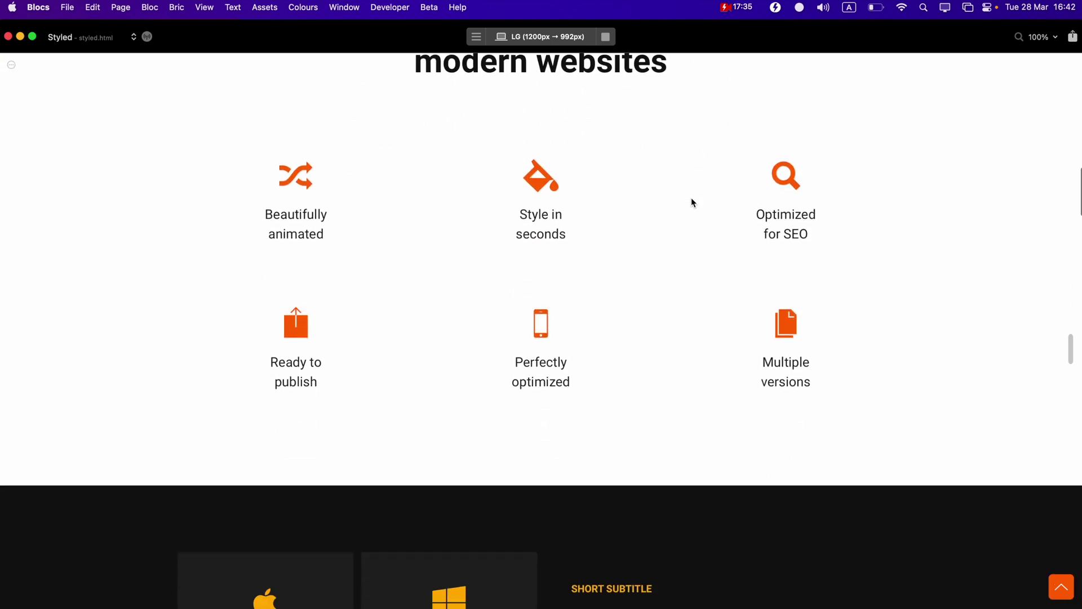
scroll(693, 203, down, 15)
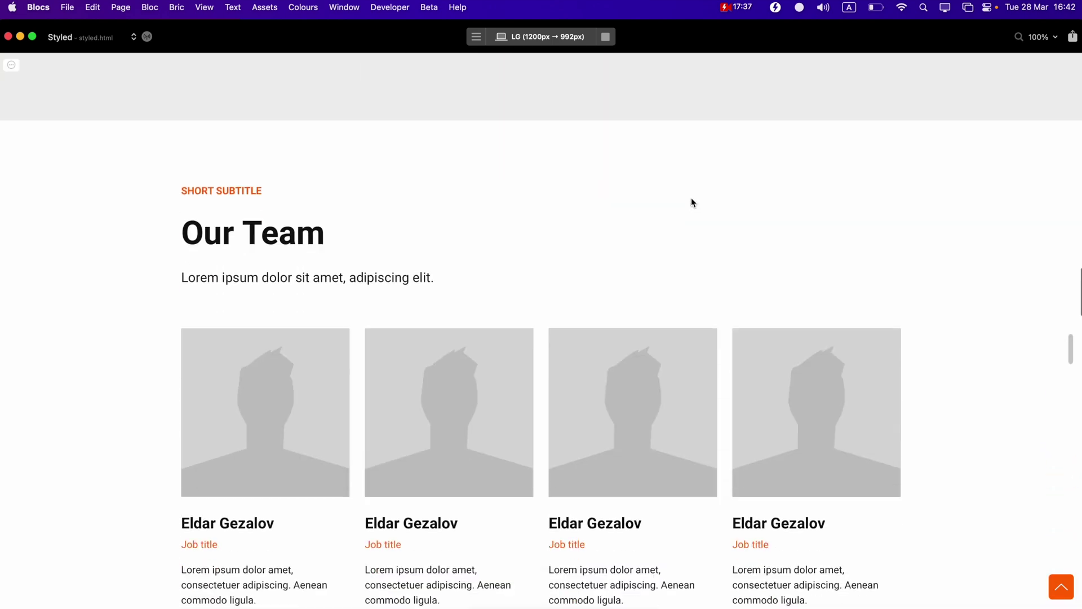
scroll(693, 202, down, 4)
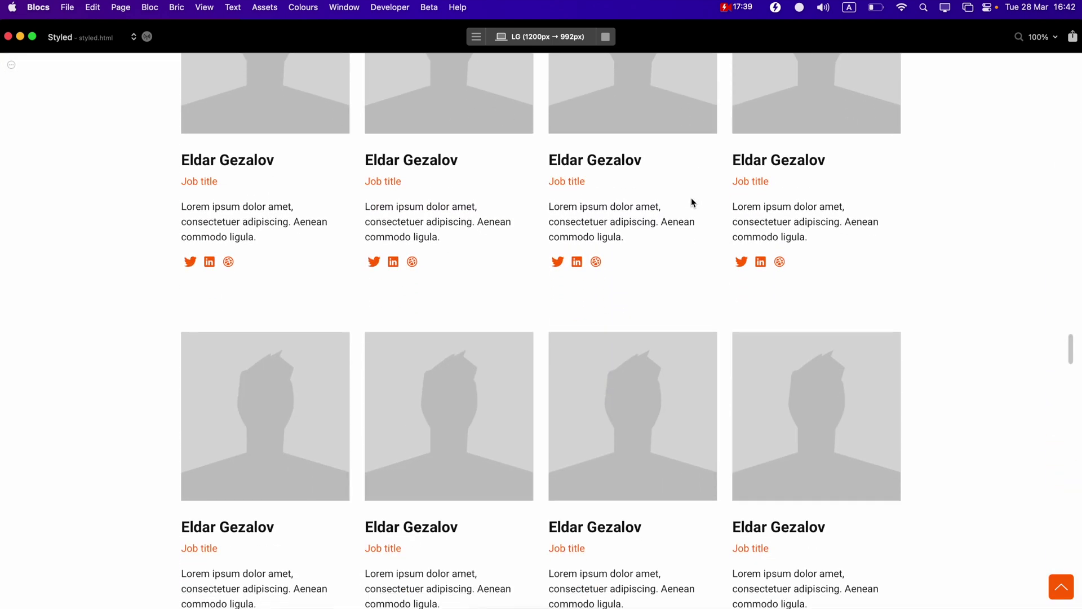
scroll(692, 202, down, 14)
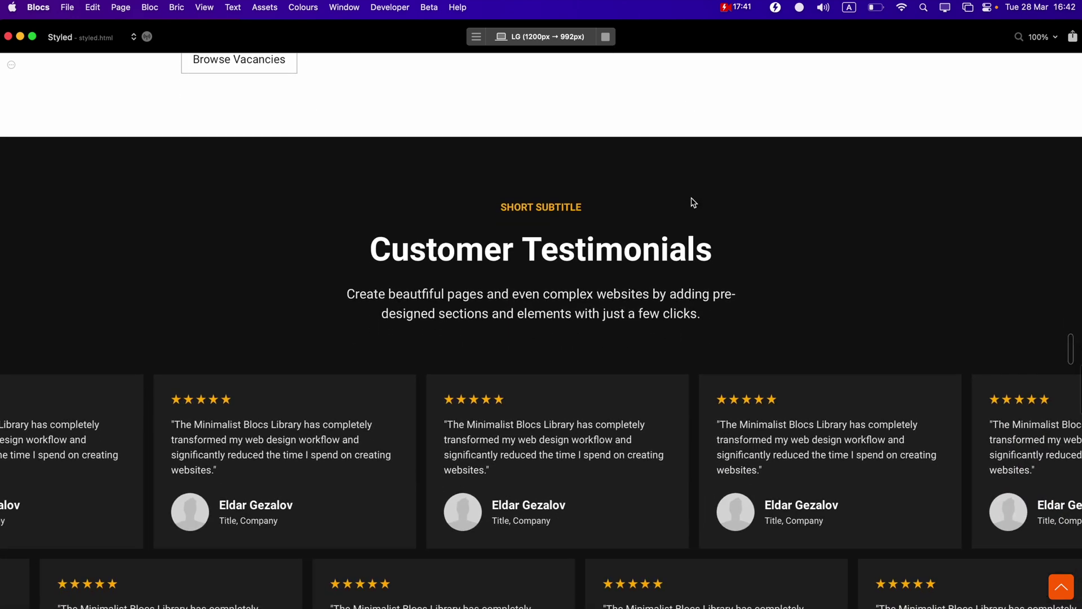
scroll(693, 203, down, 18)
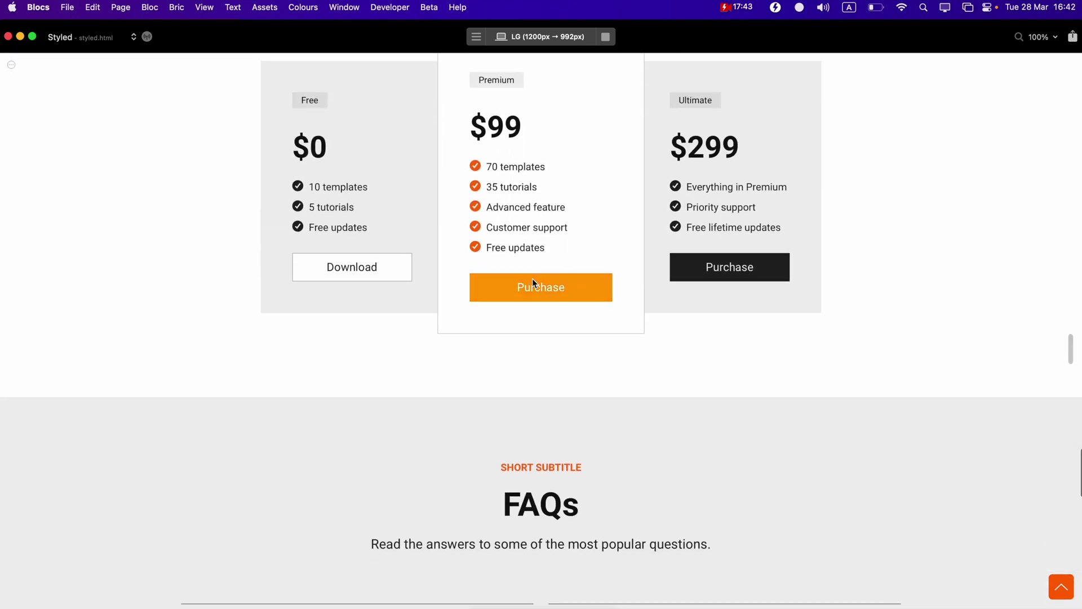
scroll(720, 384, down, 9)
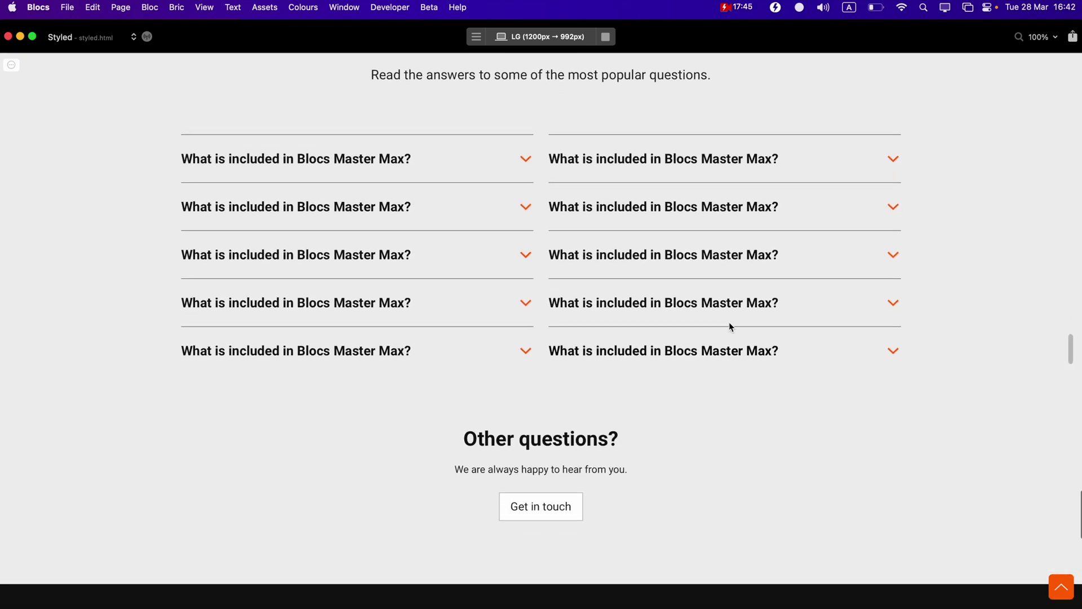
Test expanding and collapsing two FAQ questions, check the styled page's contact form and footer, and stop the preview
click(768, 255)
click(769, 255)
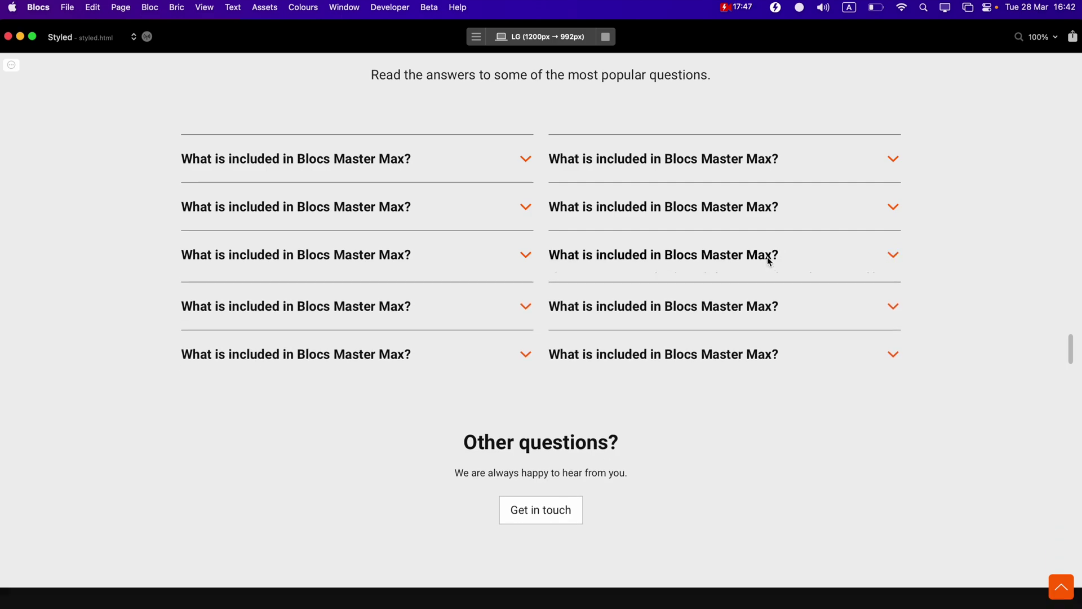
click(769, 207)
click(768, 206)
scroll(766, 350, down, 12)
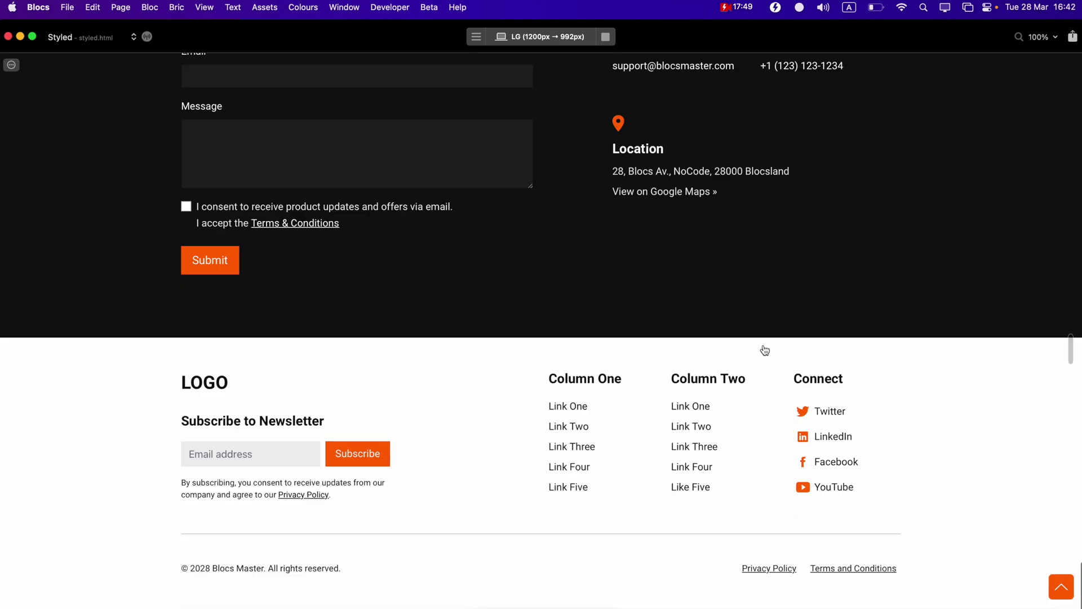
scroll(765, 350, up, 20)
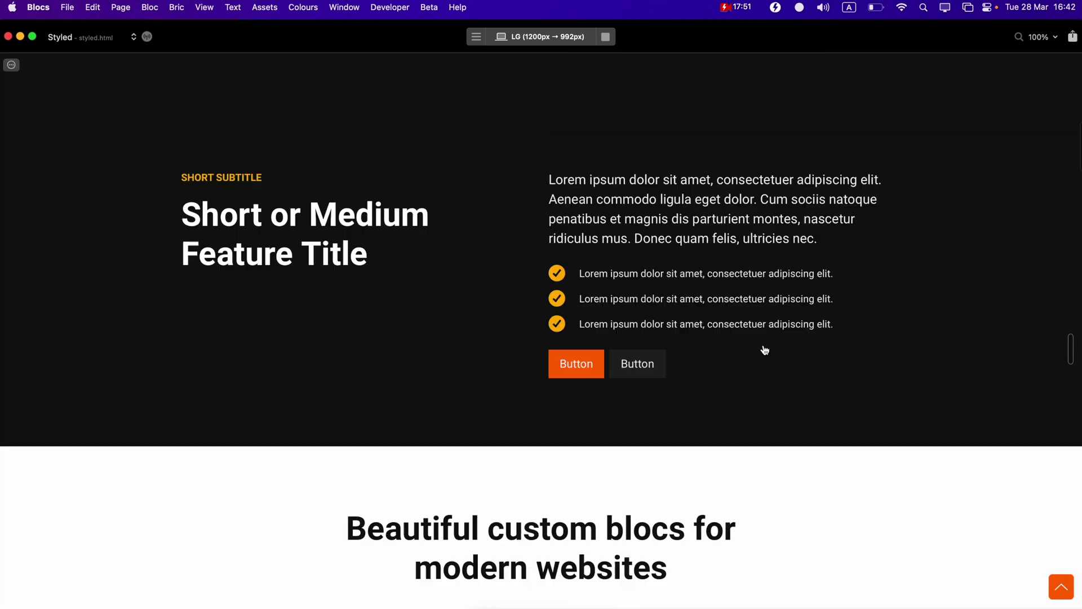
scroll(766, 350, up, 10)
click(606, 37)
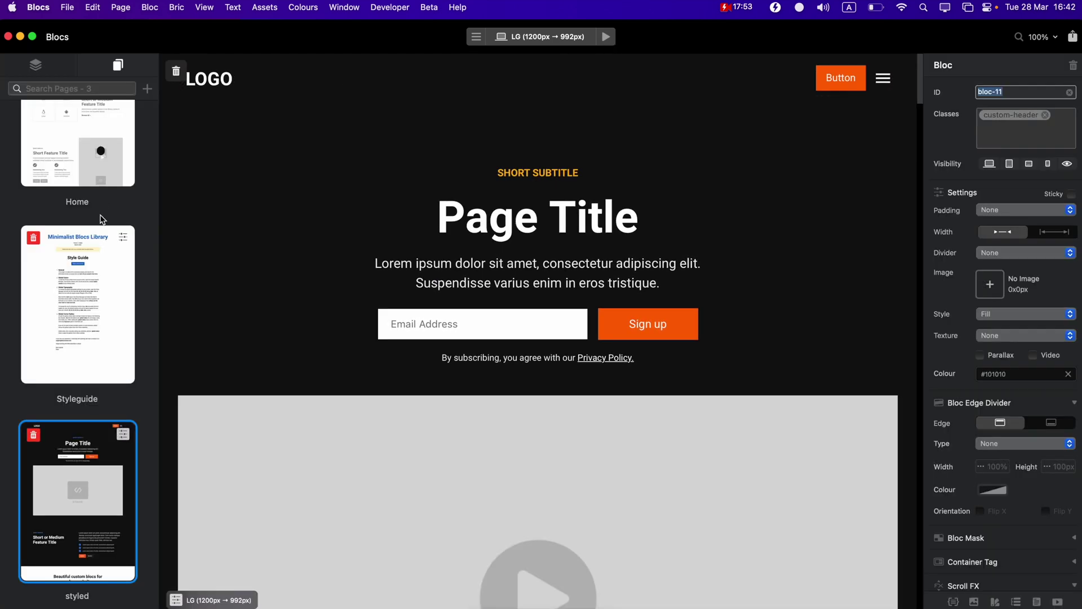
Open the Styleguide page and read its Global Typography instructions
click(103, 257)
scroll(624, 332, down, 5)
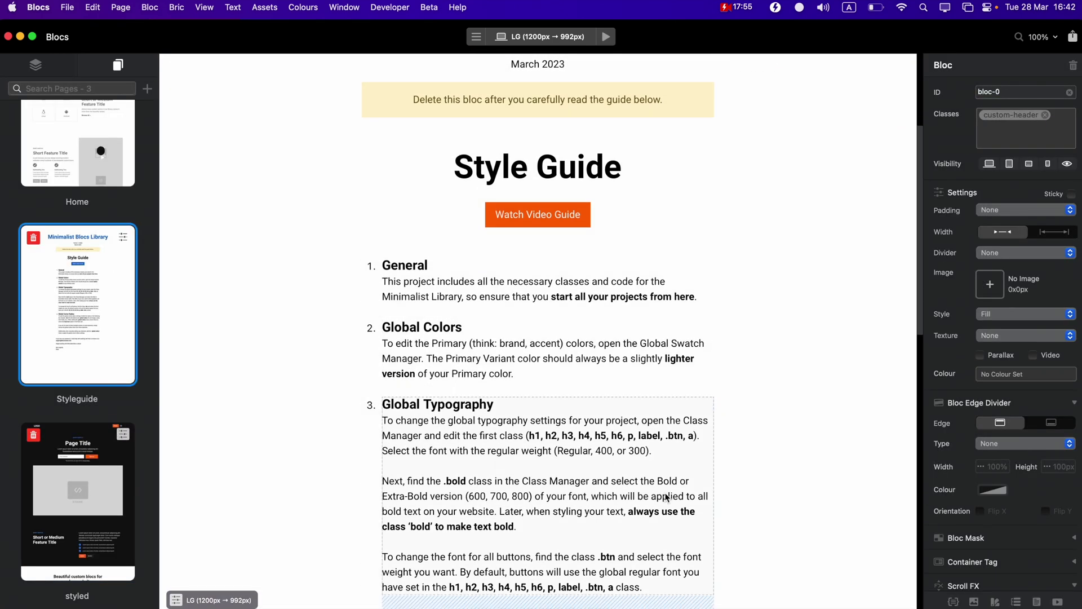
scroll(667, 498, down, 3)
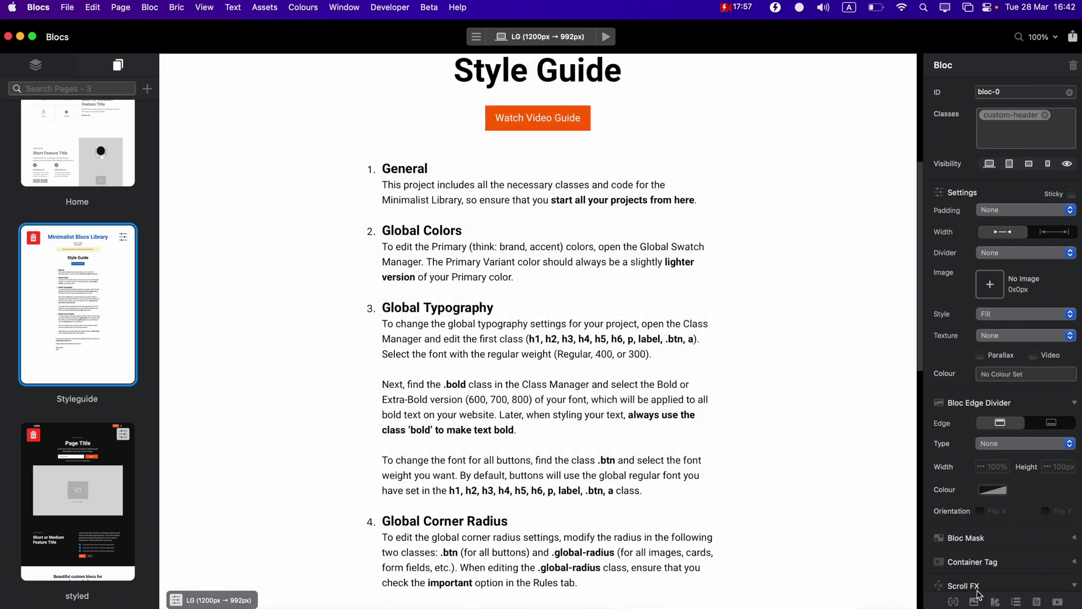
In the Class Manager, set the typeface of the first class, h1,h2,h3,h4,h5,h6,p,label,.btn,a, to Merriweather Light and check the Style Guide text
click(953, 603)
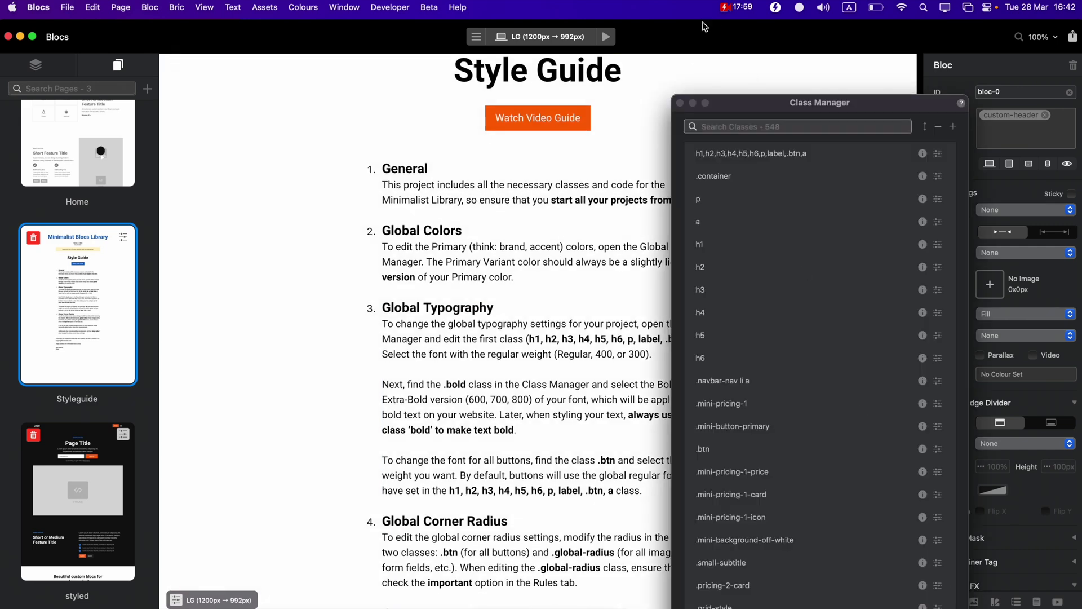
click(682, 108)
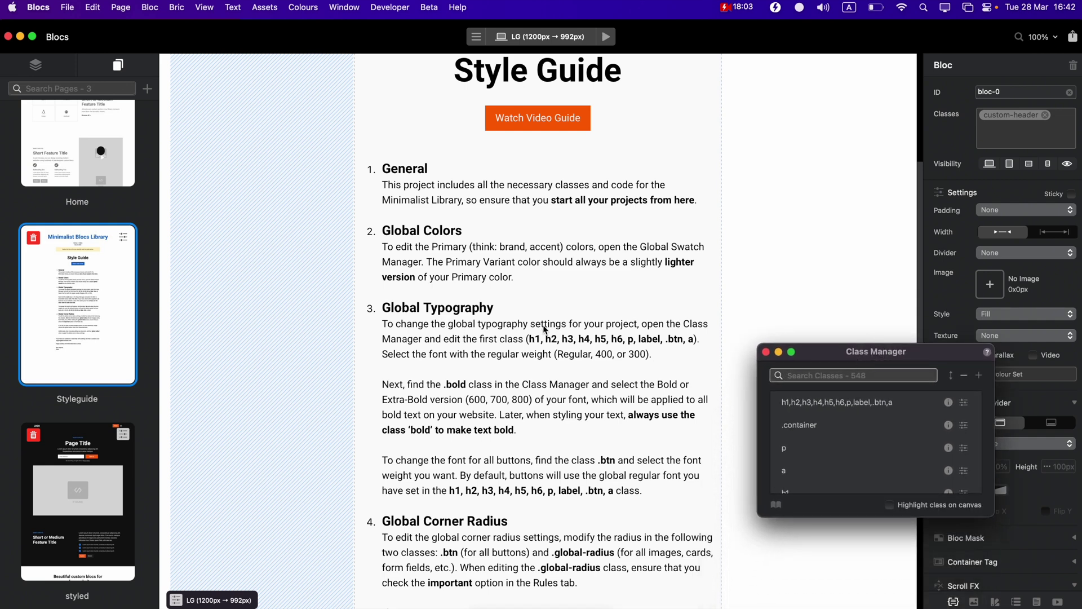
click(965, 404)
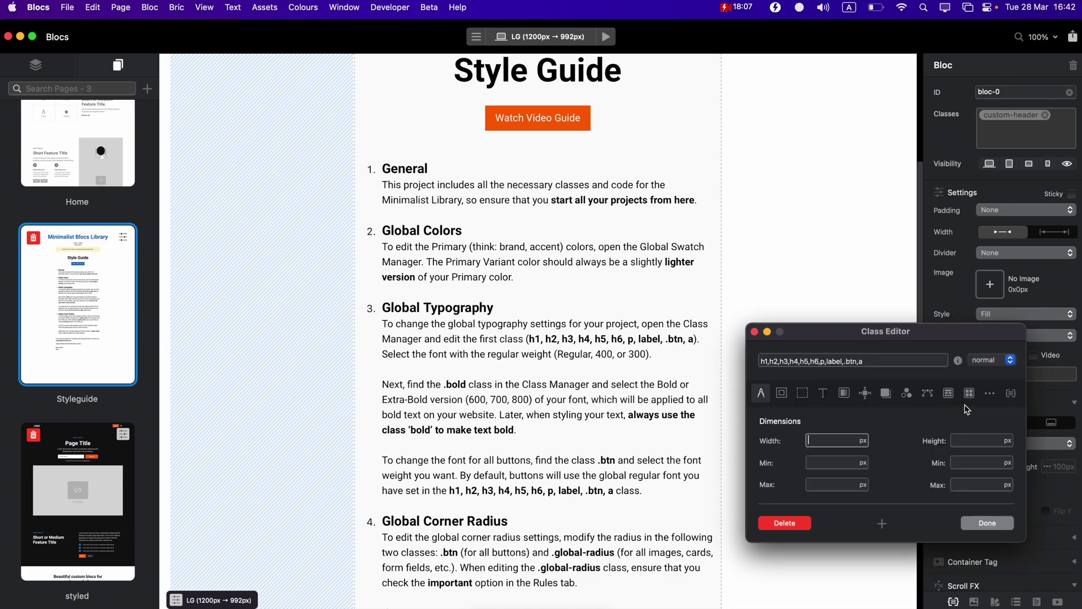
drag(823, 346, 279, 167)
click(466, 433)
click(251, 270)
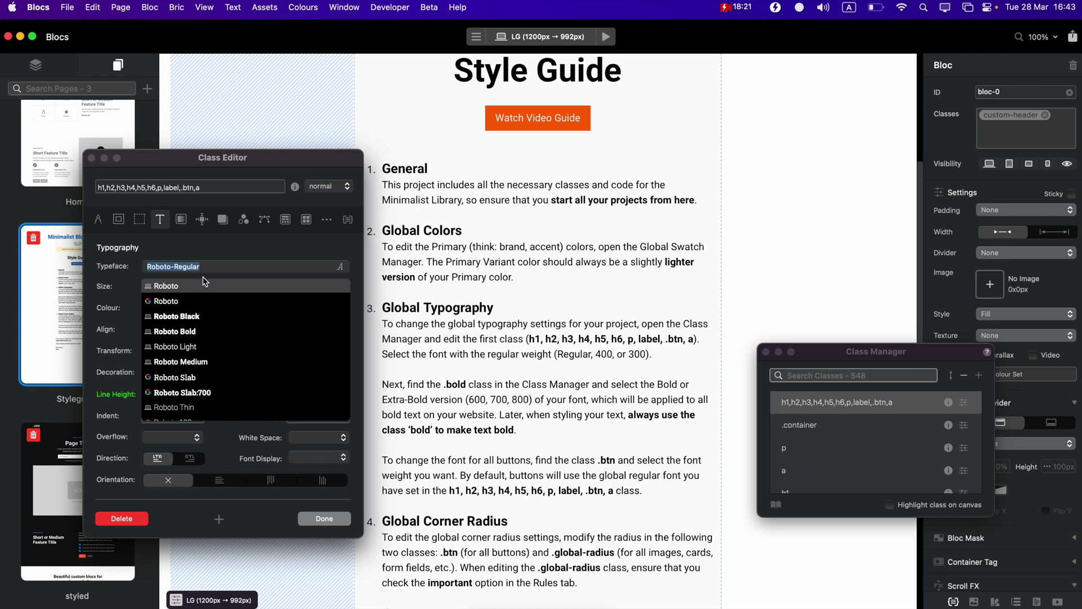
text(merri)
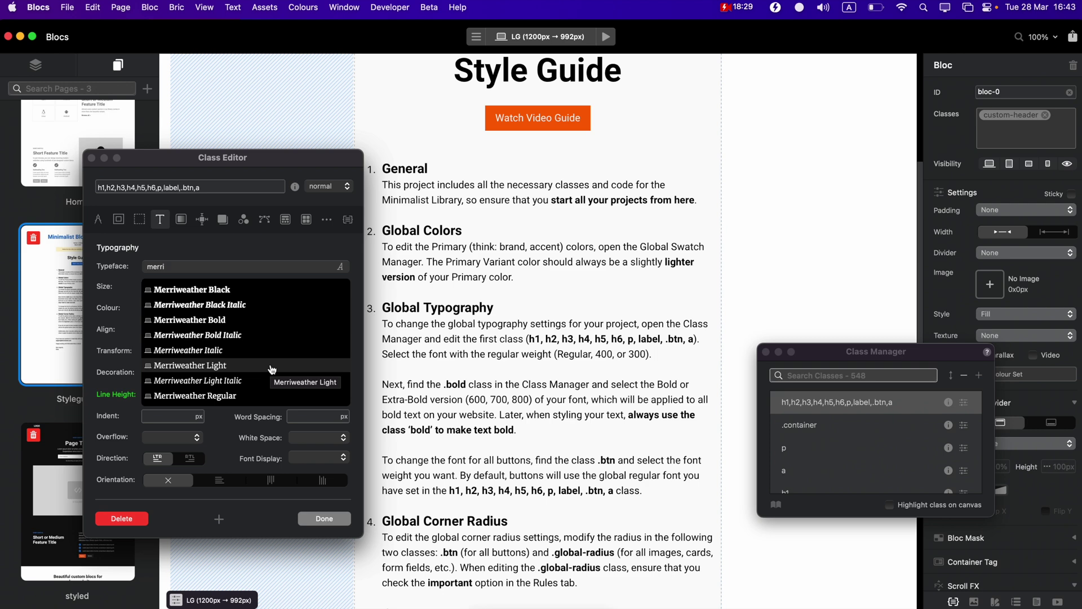
click(245, 367)
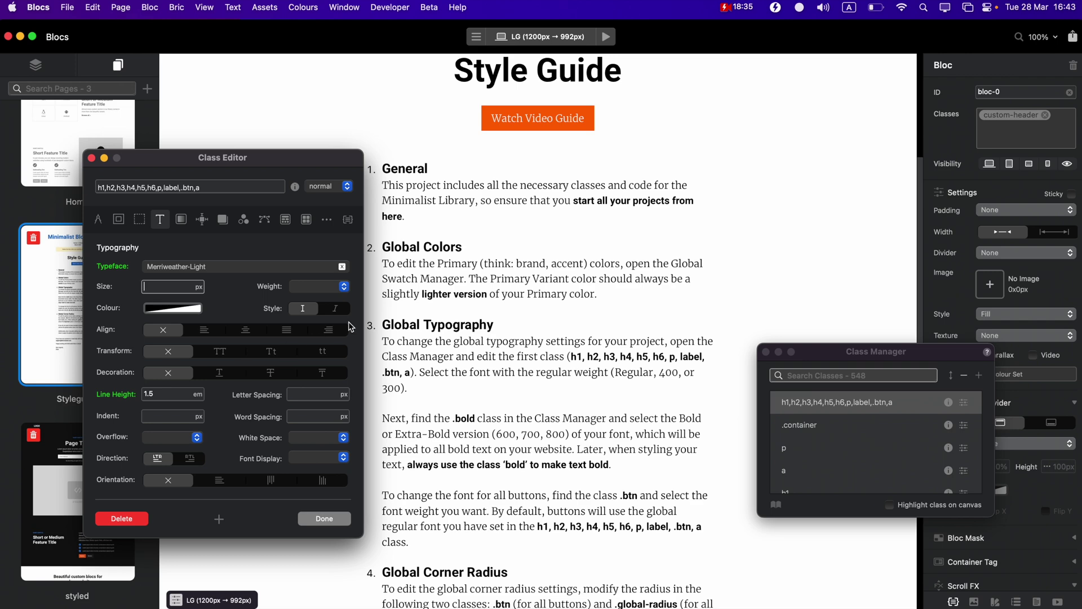
scroll(601, 287, up, 5)
scroll(601, 286, down, 3)
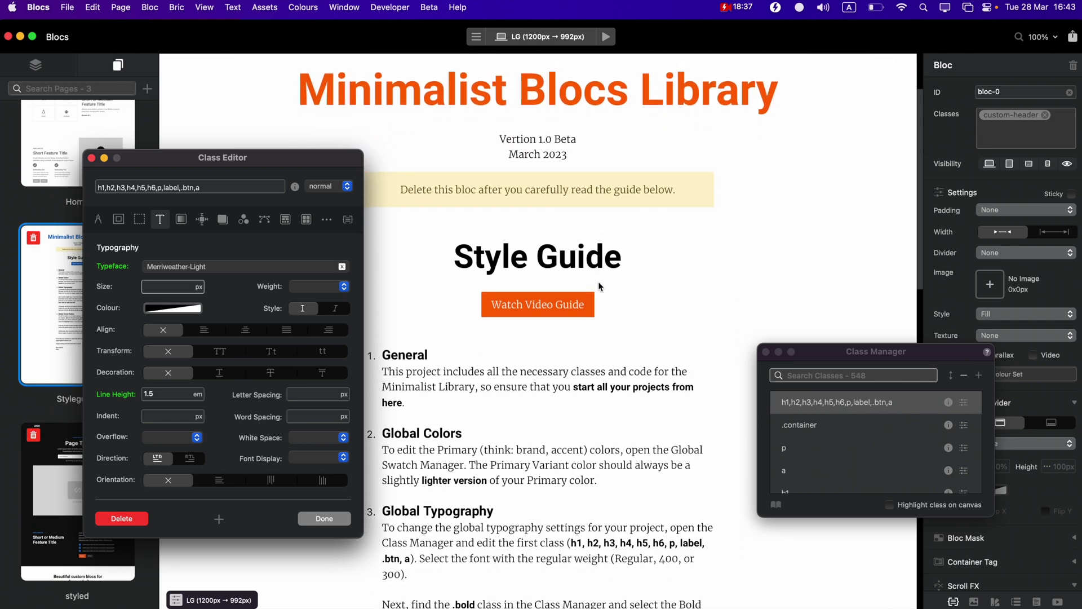
scroll(601, 286, down, 1)
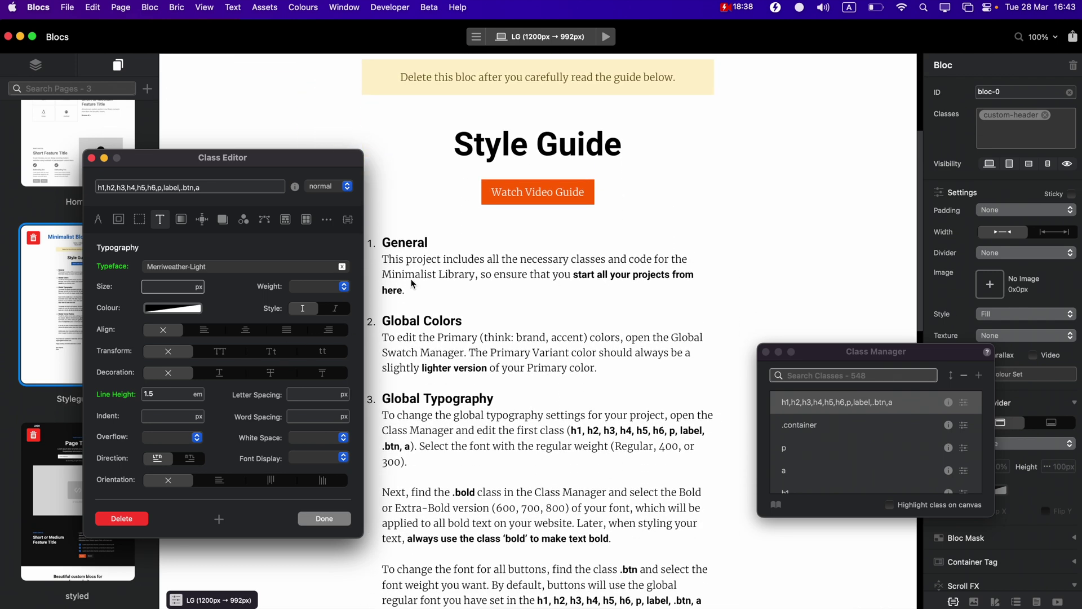
click(332, 515)
Find the .bold class in the Class Manager and set its typeface to Merriweather Black
scroll(626, 440, down, 3)
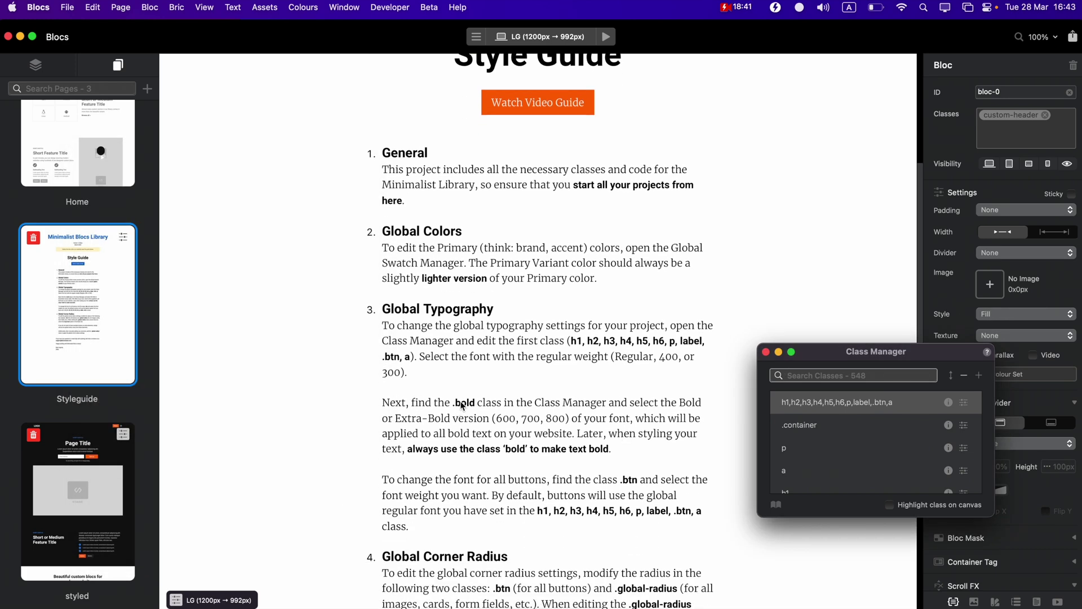
click(877, 375)
text(bol)
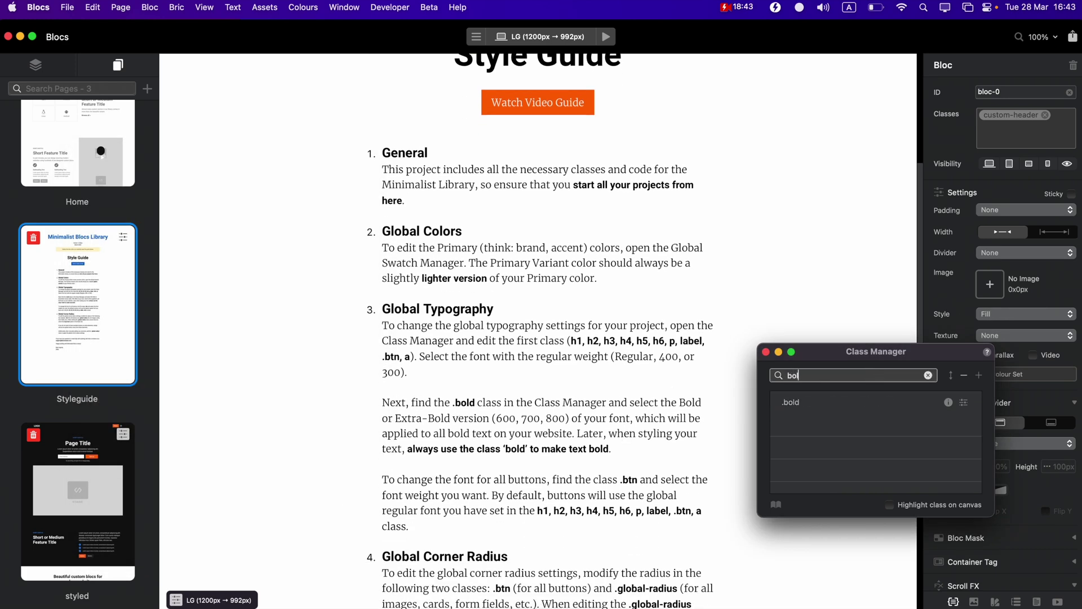
text(d)
click(964, 402)
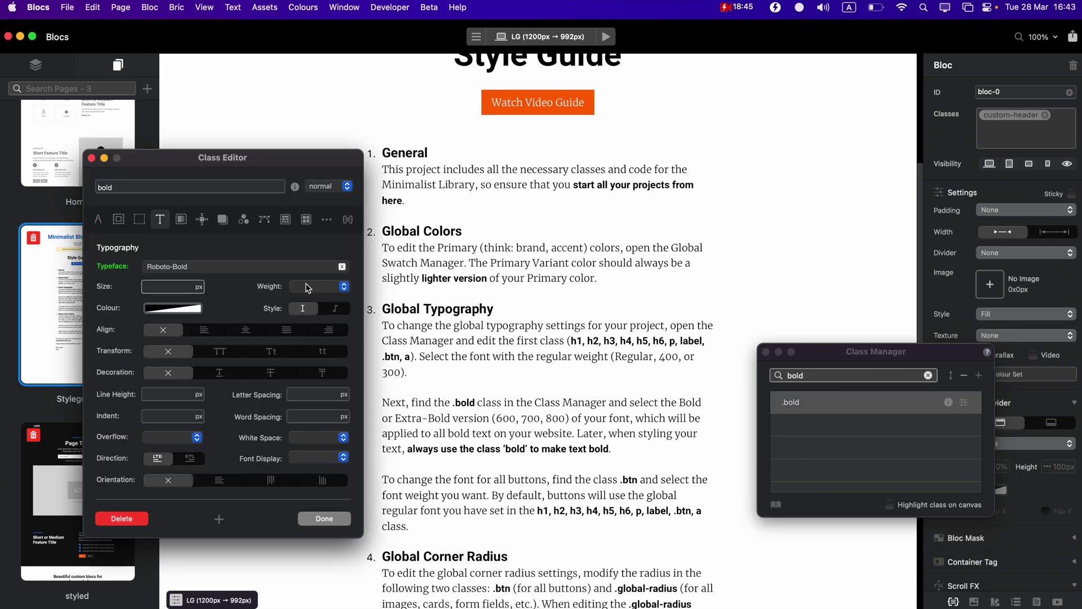
click(229, 267)
text(merri)
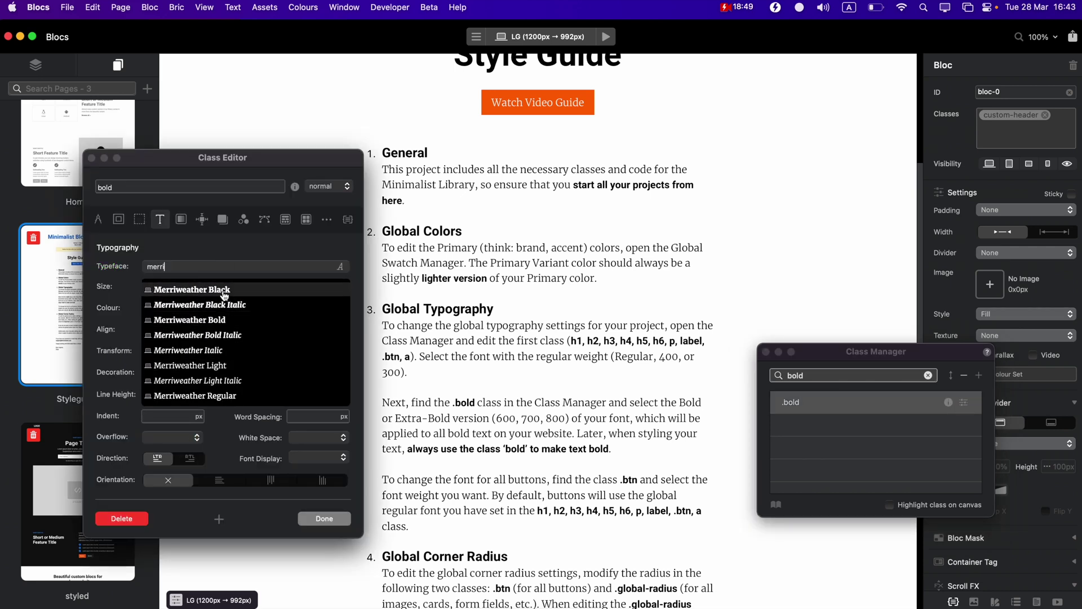
click(224, 290)
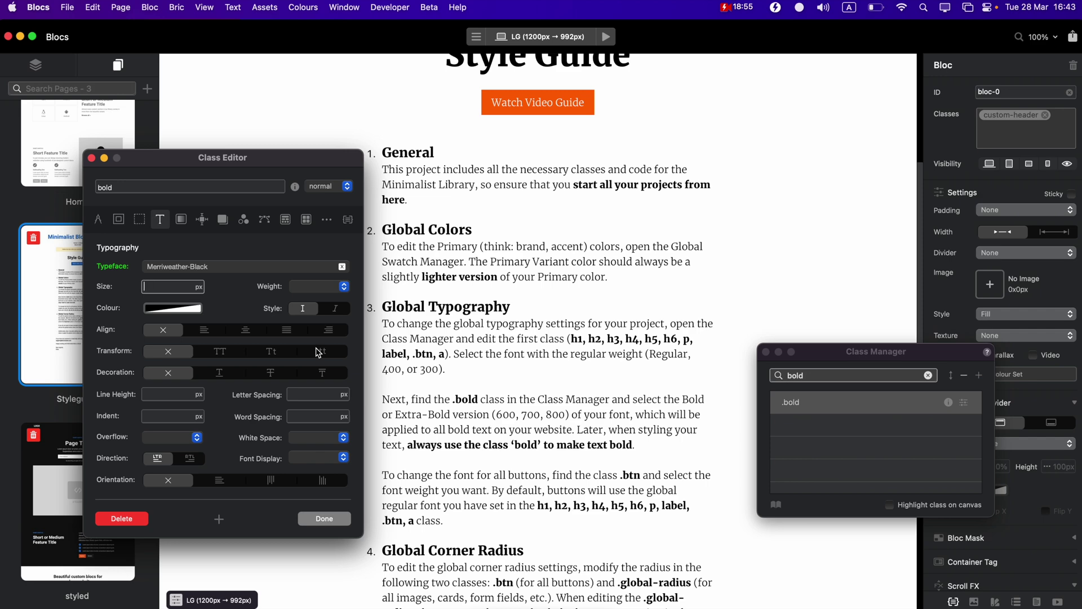
click(325, 519)
Try the bold class on the closing "Happy building with Minimalist Blocs Library!" paragraph
scroll(519, 479, down, 10)
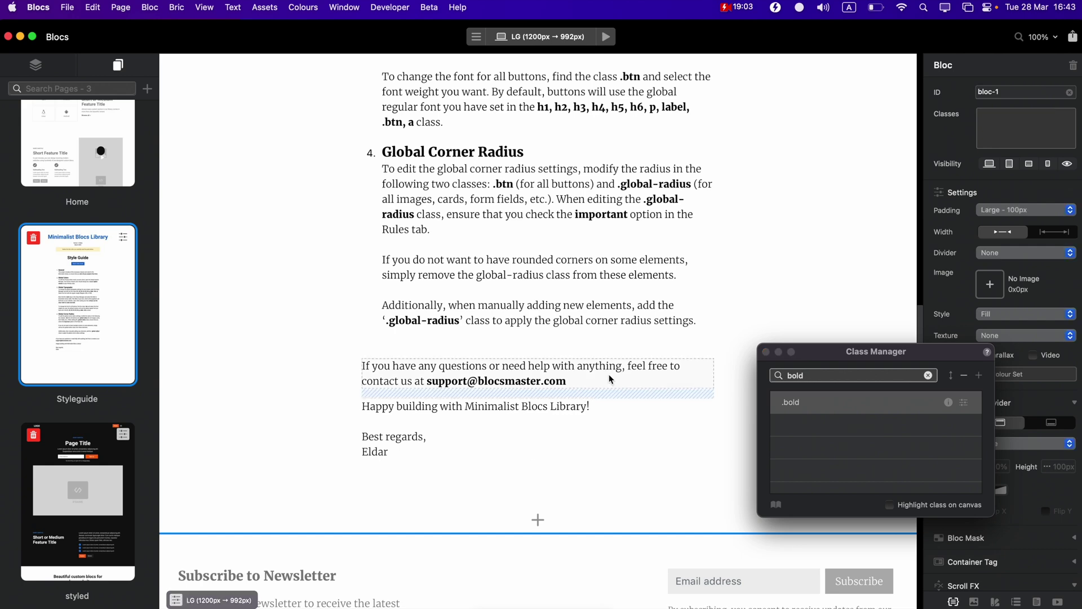
click(614, 405)
click(613, 403)
click(1026, 127)
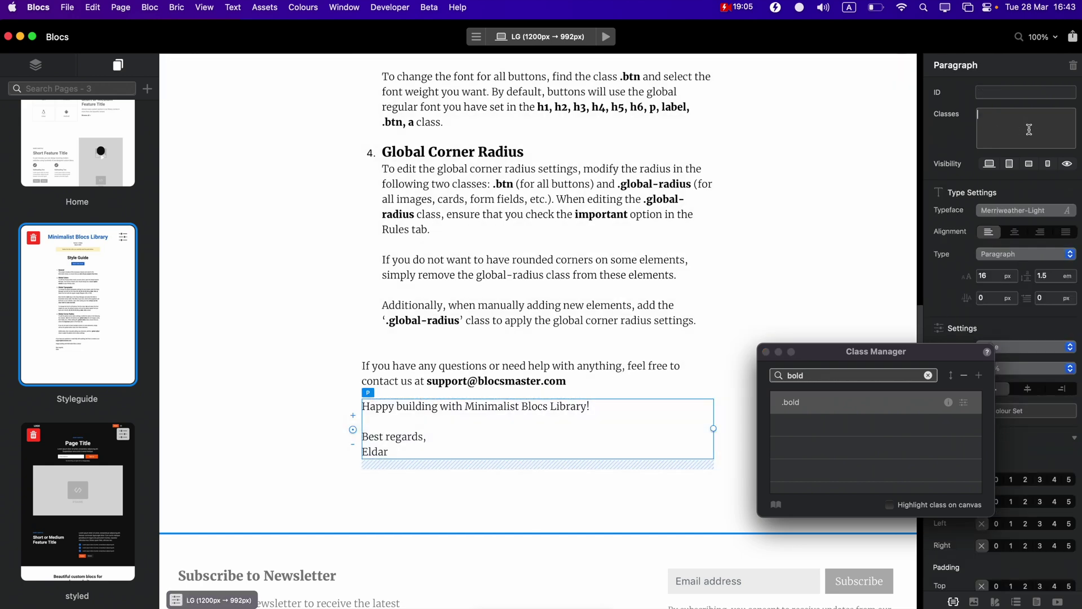
text(bold)
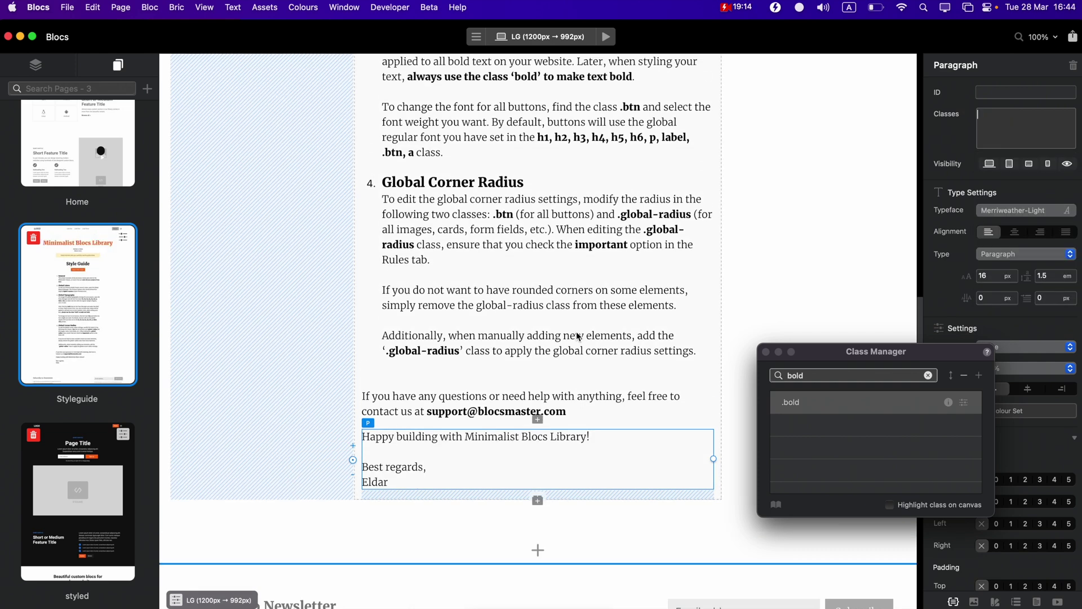
Find the .btn class in the Class Manager and set its typeface to Merriweather Bold
click(933, 376)
text(bn)
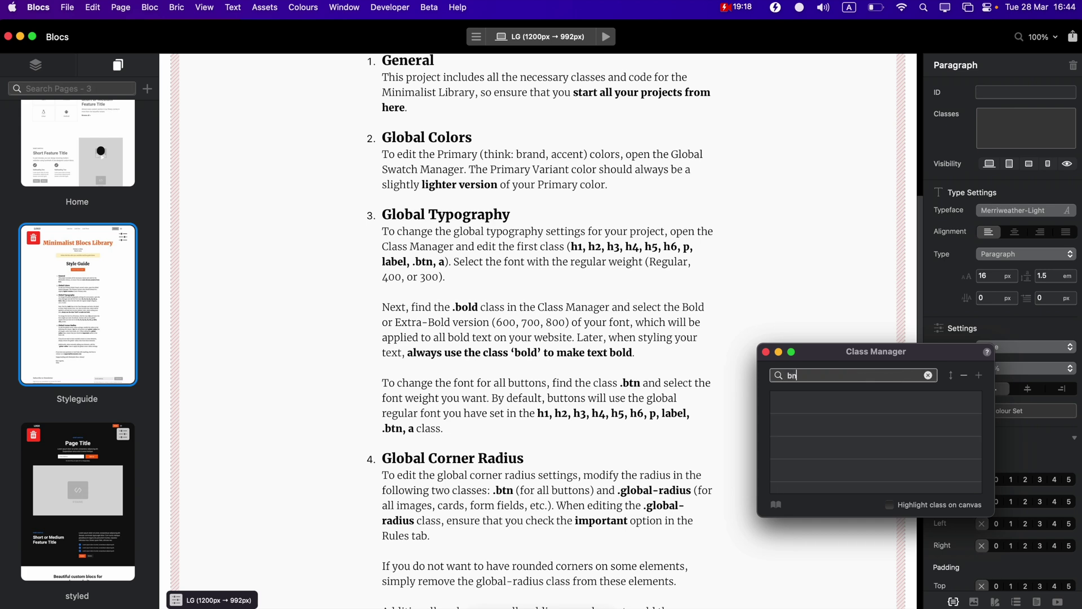
text(t)
key(BackSpace)
key(BackSpace)
text(tn)
click(964, 402)
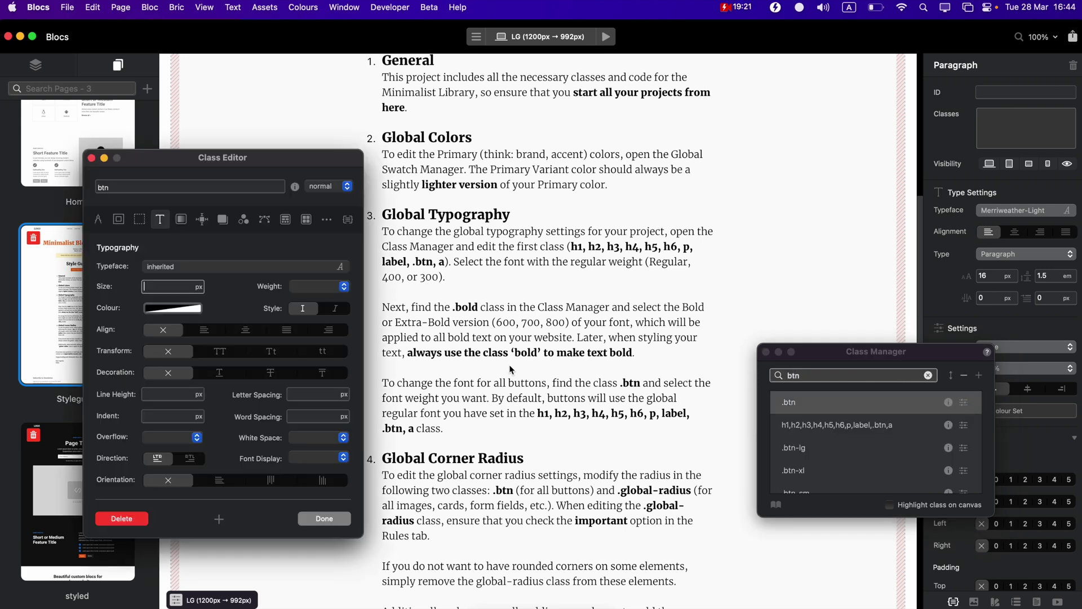
click(204, 265)
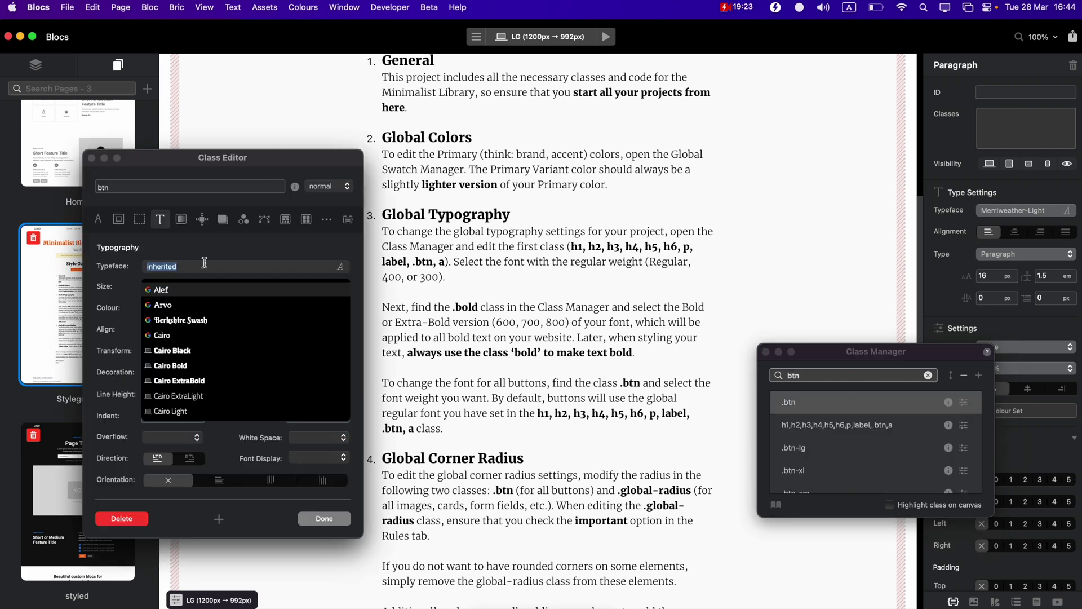
text(merri)
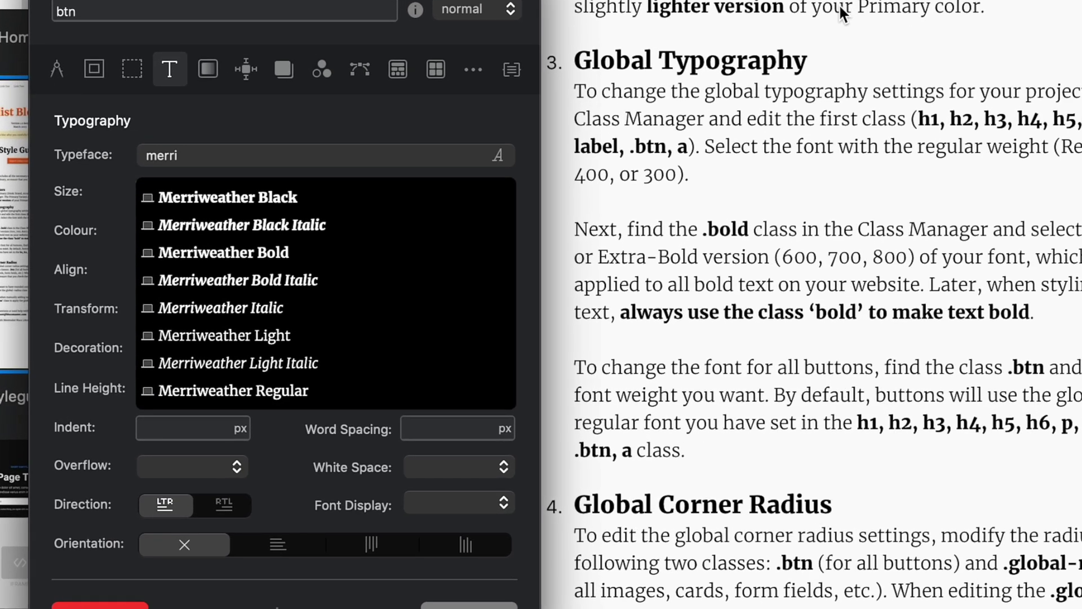
scroll(530, 188, up, 8)
scroll(896, 149, down, 4)
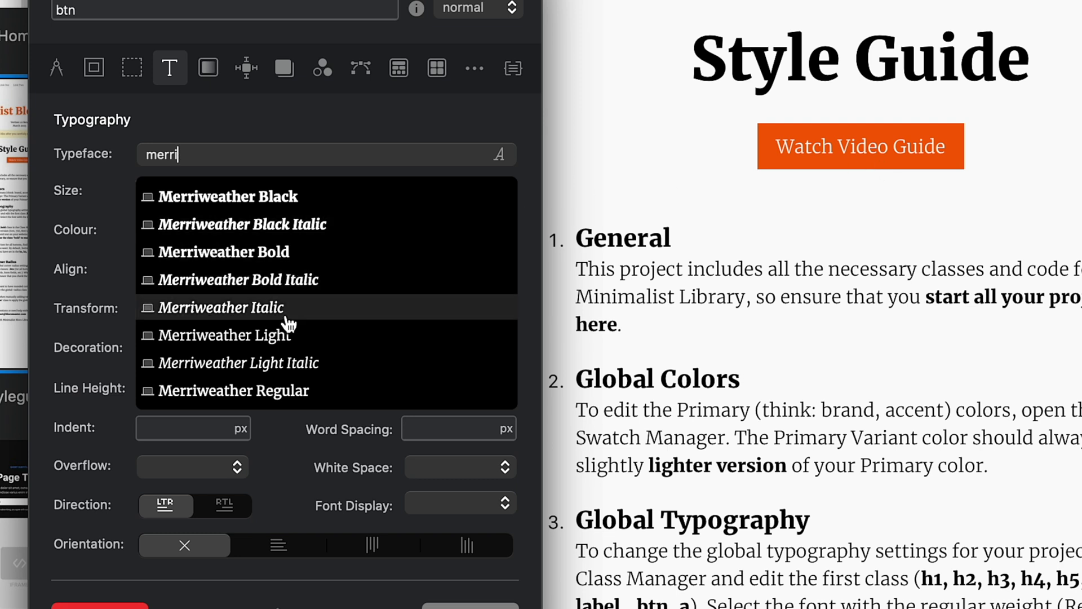
click(295, 257)
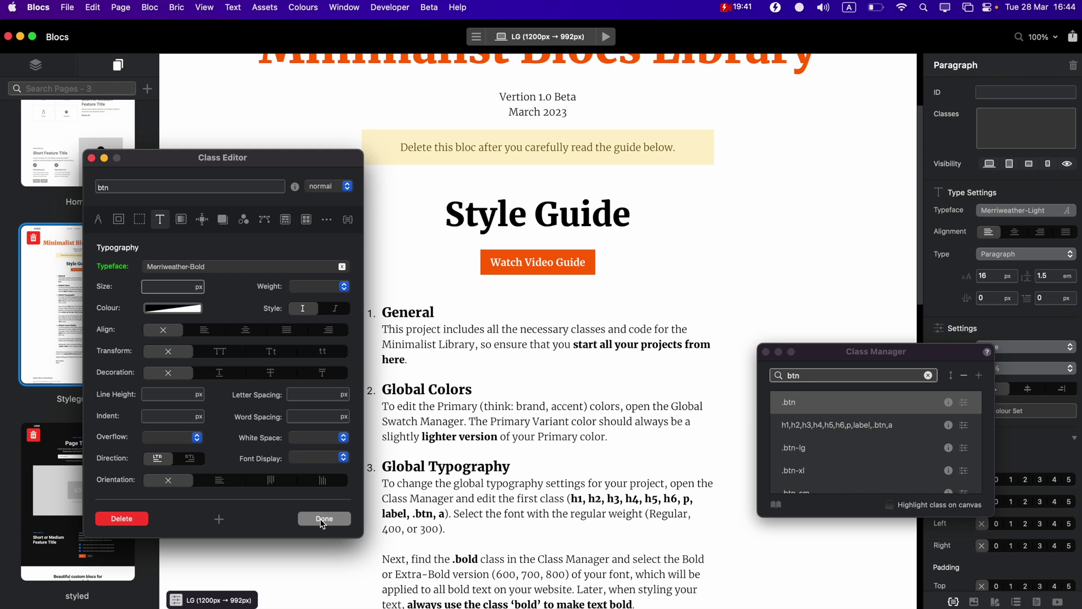
click(323, 520)
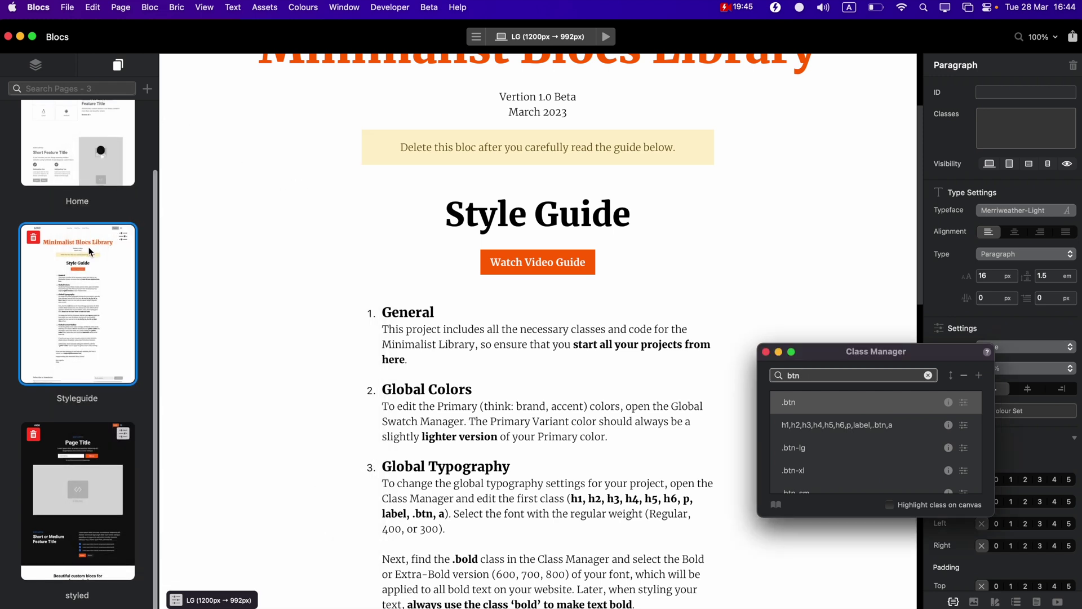
Preview the Home page and check the typography in the header's expanded menu
click(96, 122)
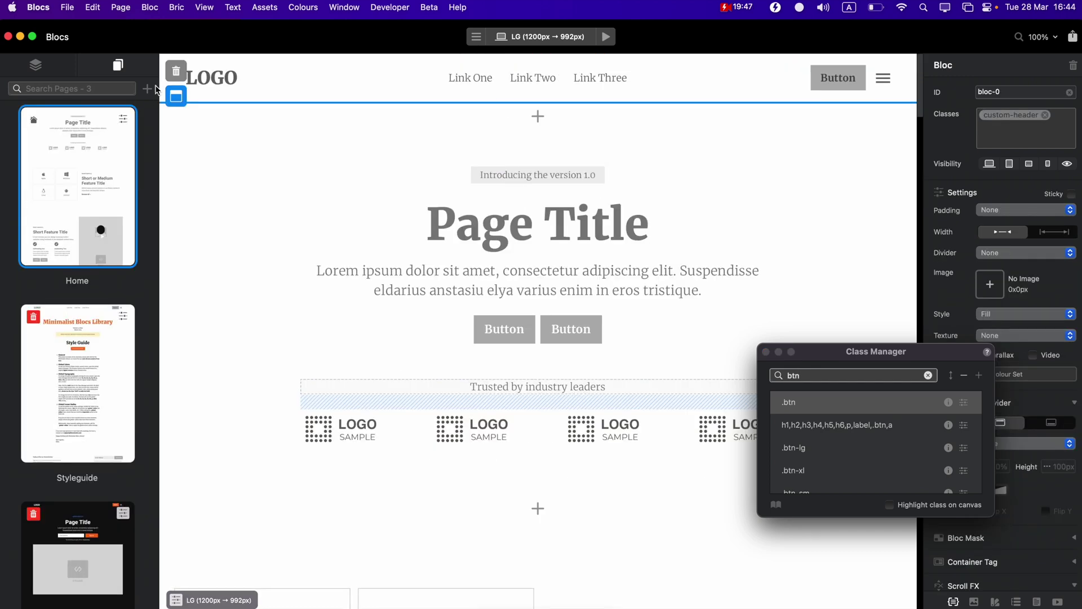
click(605, 37)
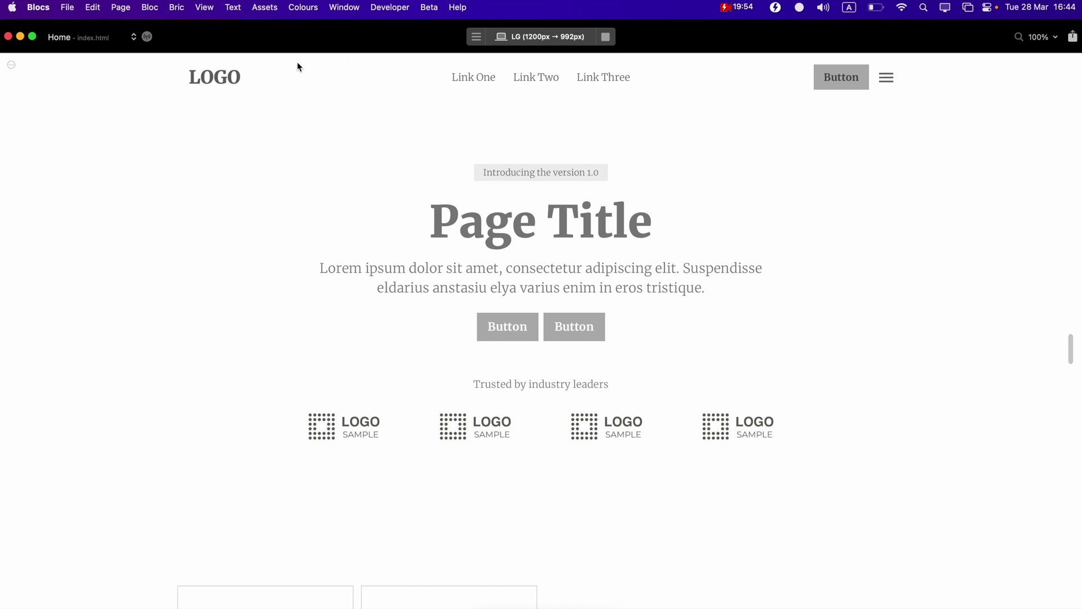
click(885, 79)
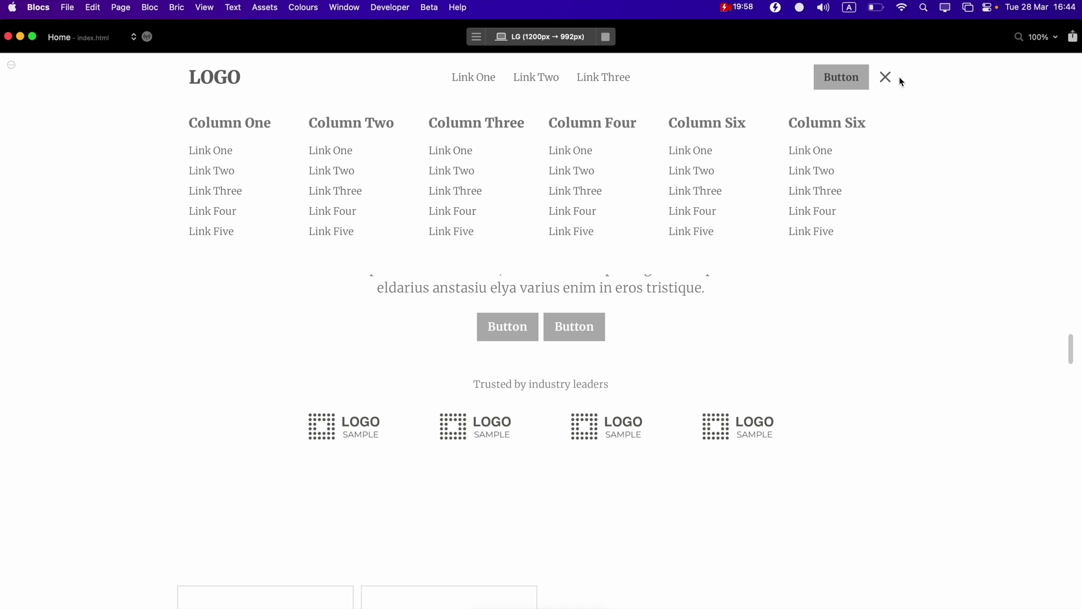
click(886, 77)
Review the fonts in the Home page sections from the feature video to the FAQs and contact area, opening the video popup briefly
scroll(929, 231, down, 4)
scroll(930, 231, down, 7)
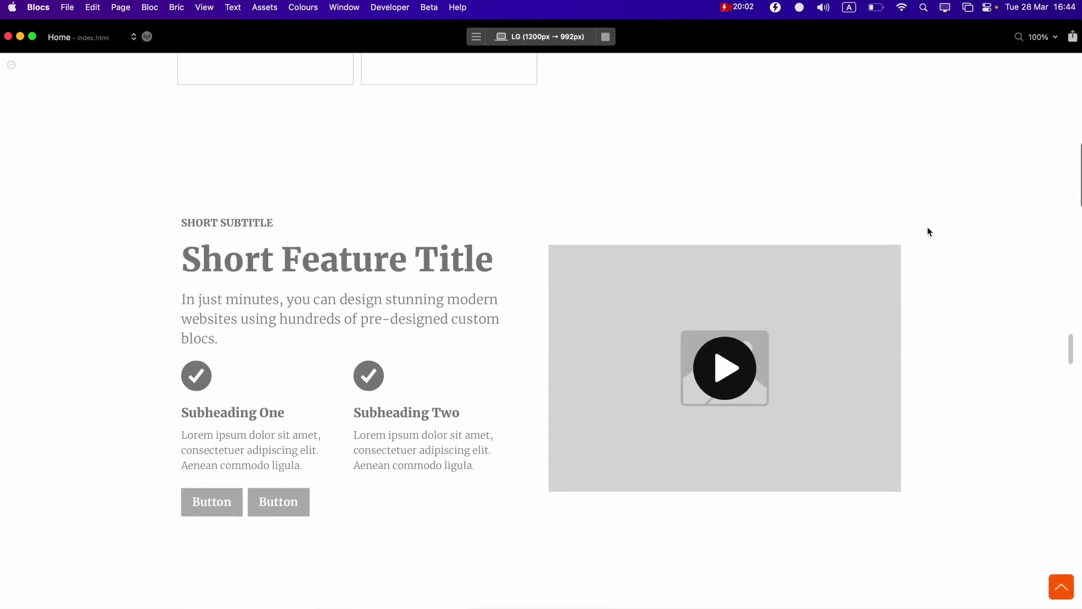
scroll(803, 301, up, 3)
click(726, 313)
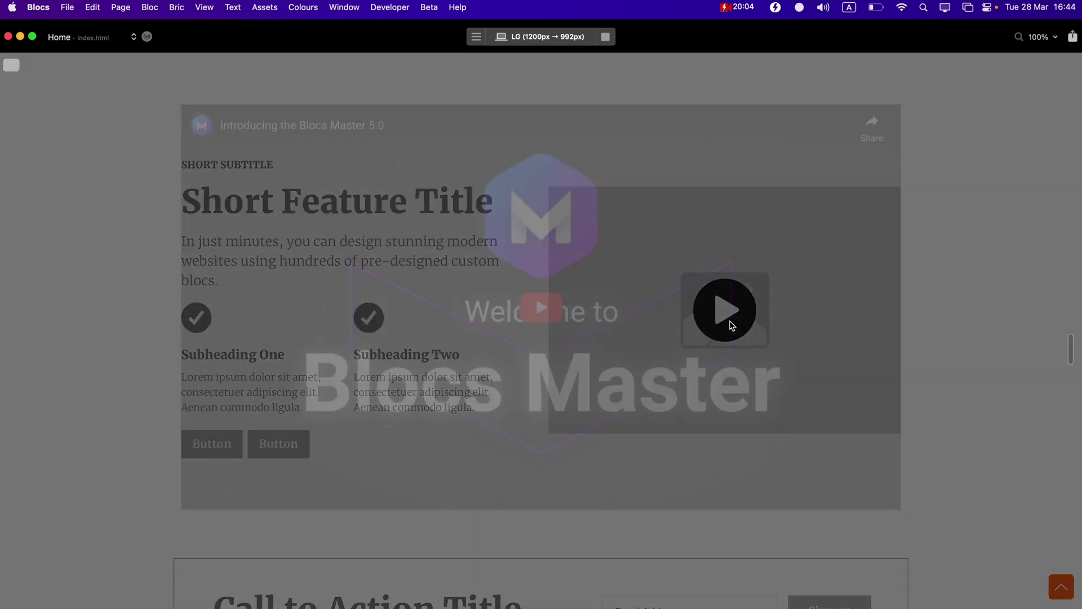
click(995, 194)
scroll(994, 188, down, 20)
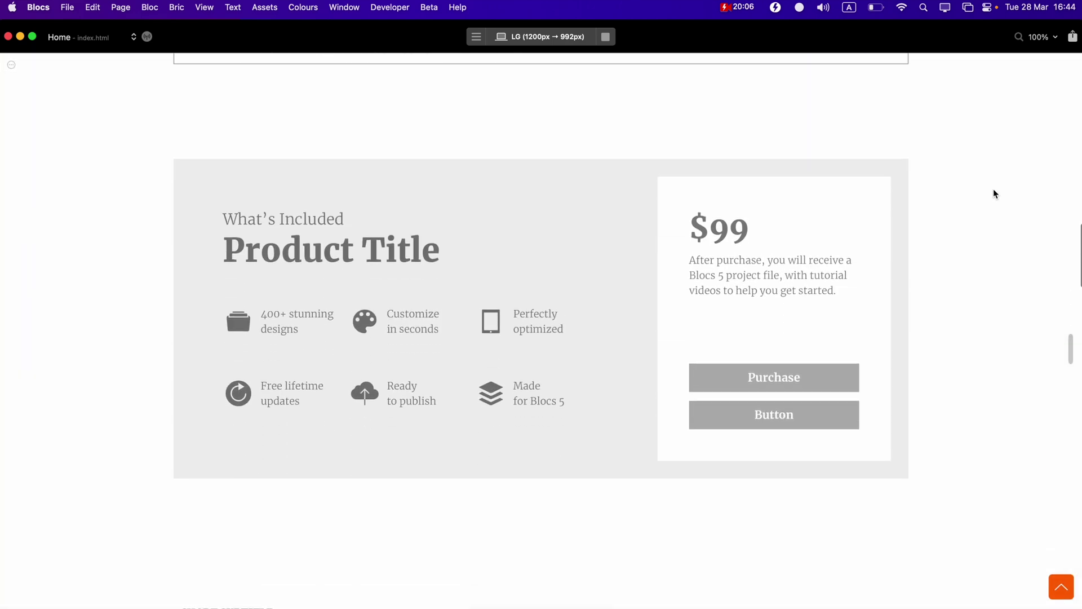
scroll(993, 190, down, 20)
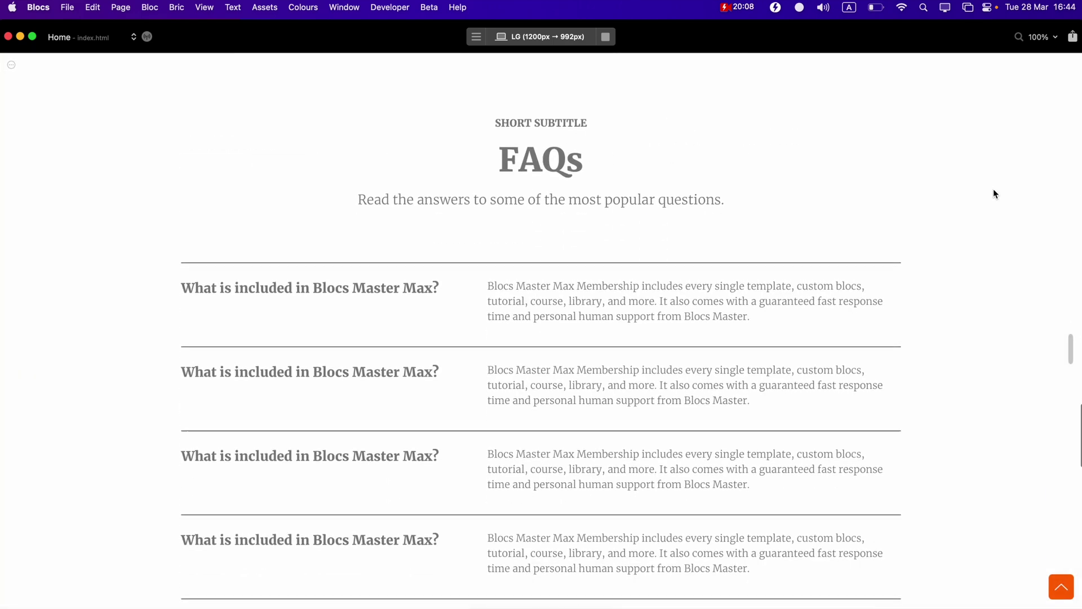
scroll(993, 193, down, 5)
scroll(993, 194, up, 20)
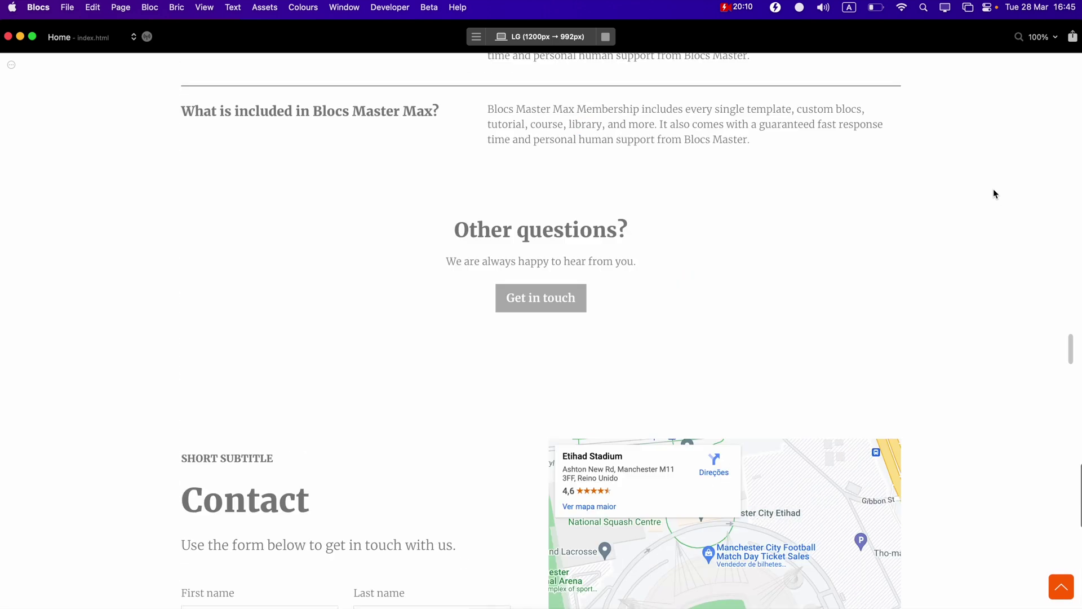
Switch the preview to the Styled page and check the typography in its expanded header menu
click(104, 45)
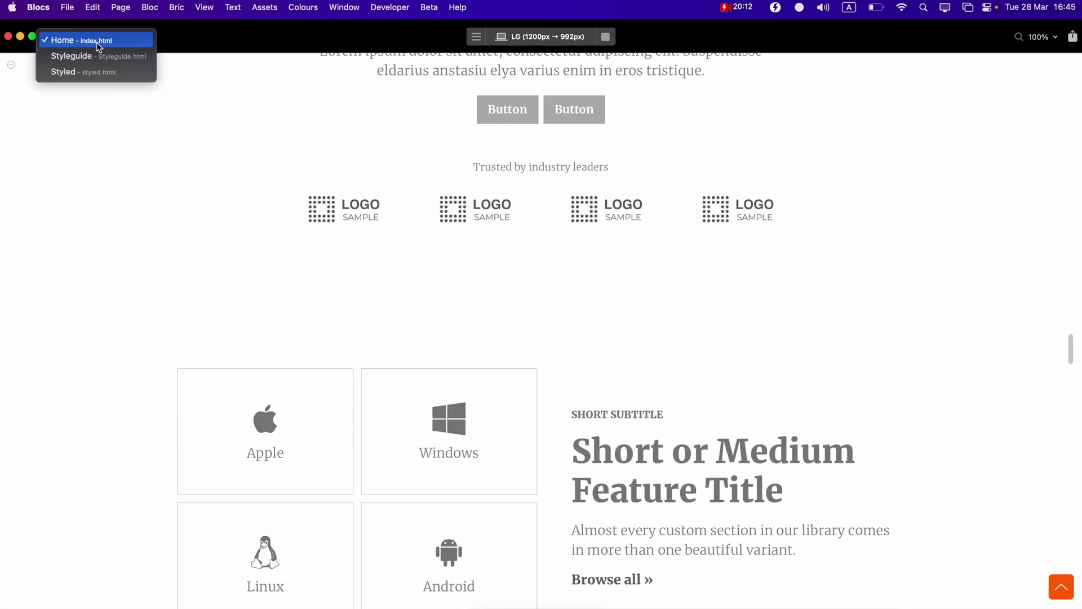
click(105, 72)
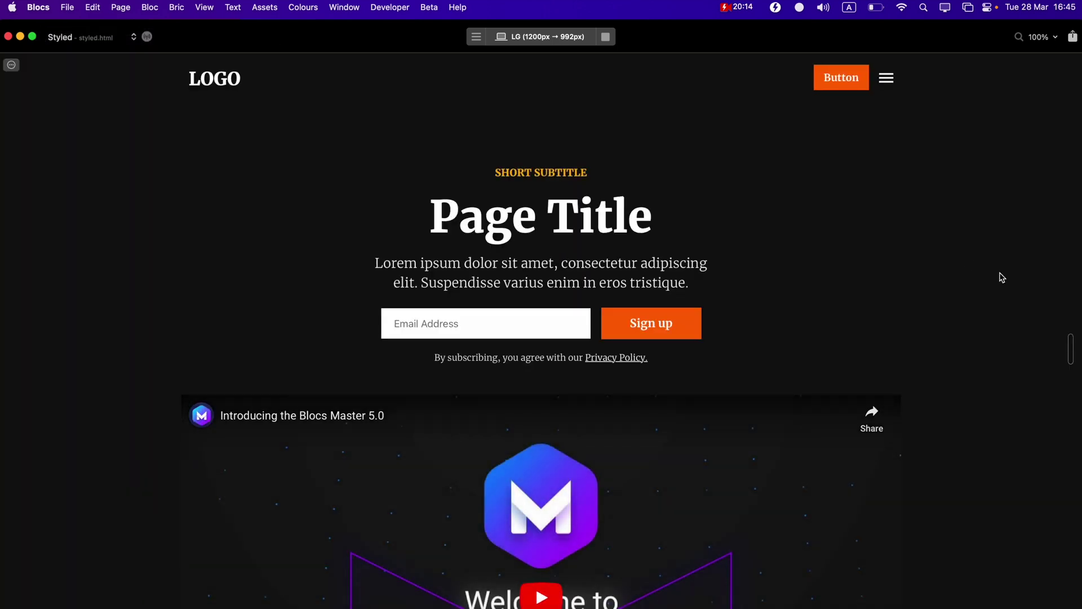
click(888, 80)
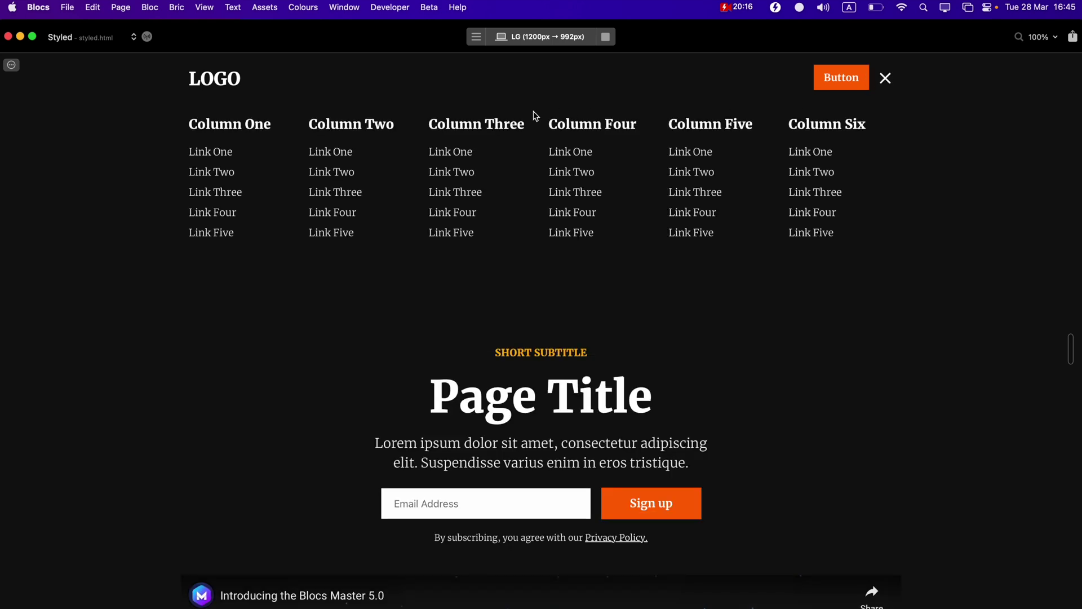
click(886, 78)
Review the headings, text and buttons in the Styled page sections down to the footer
scroll(921, 231, down, 10)
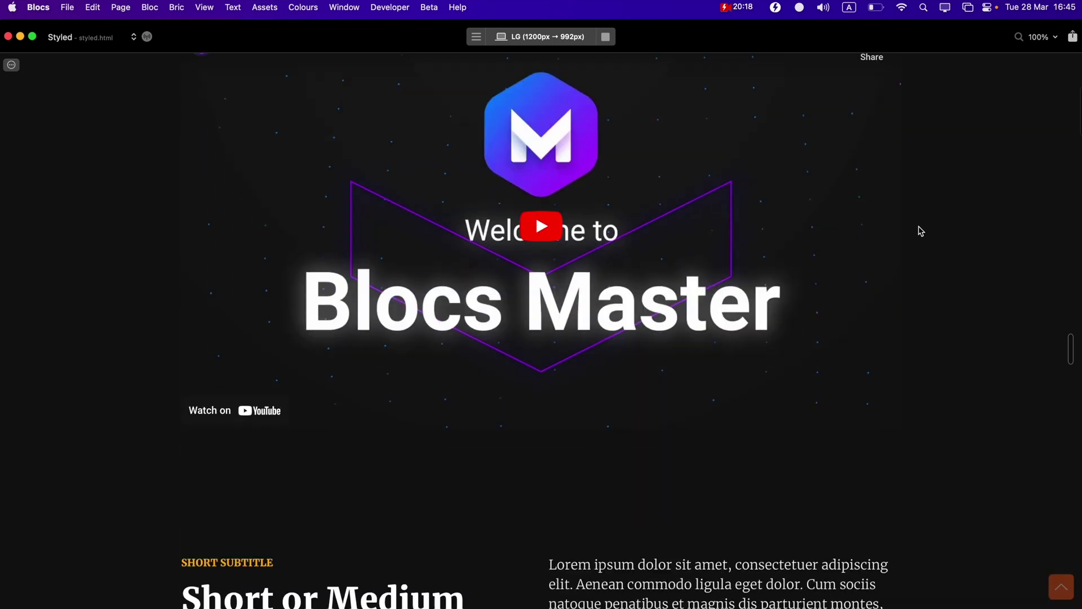
scroll(921, 230, down, 15)
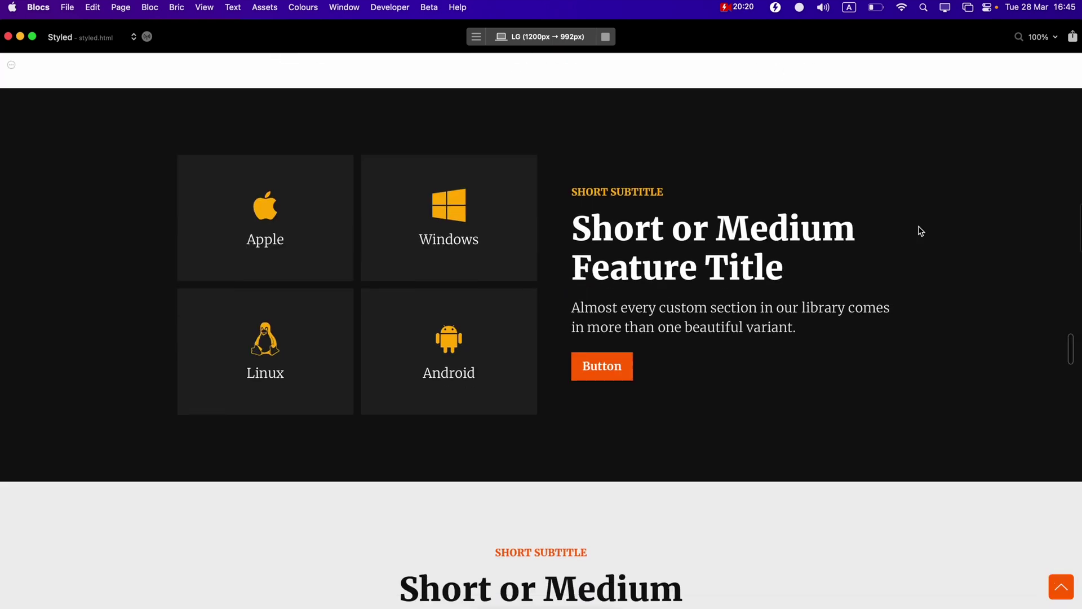
scroll(921, 231, down, 12)
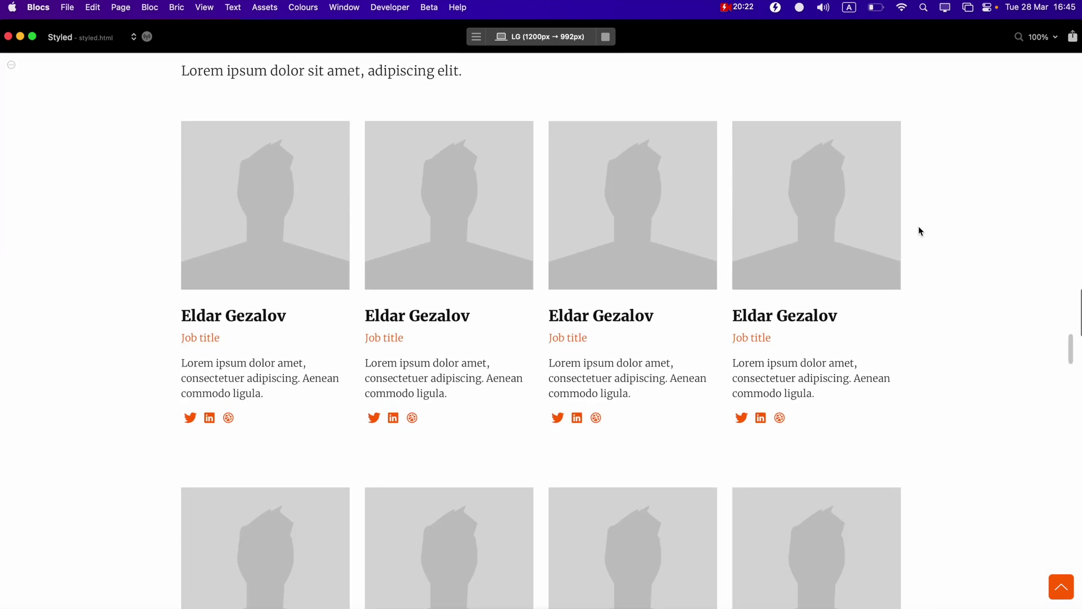
scroll(921, 230, down, 15)
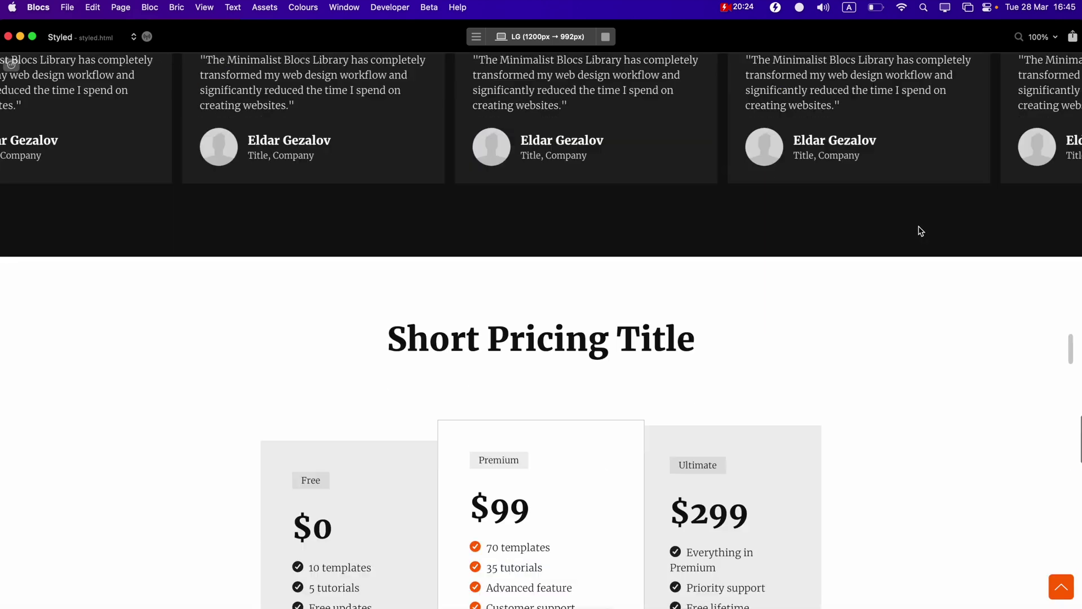
scroll(921, 231, down, 15)
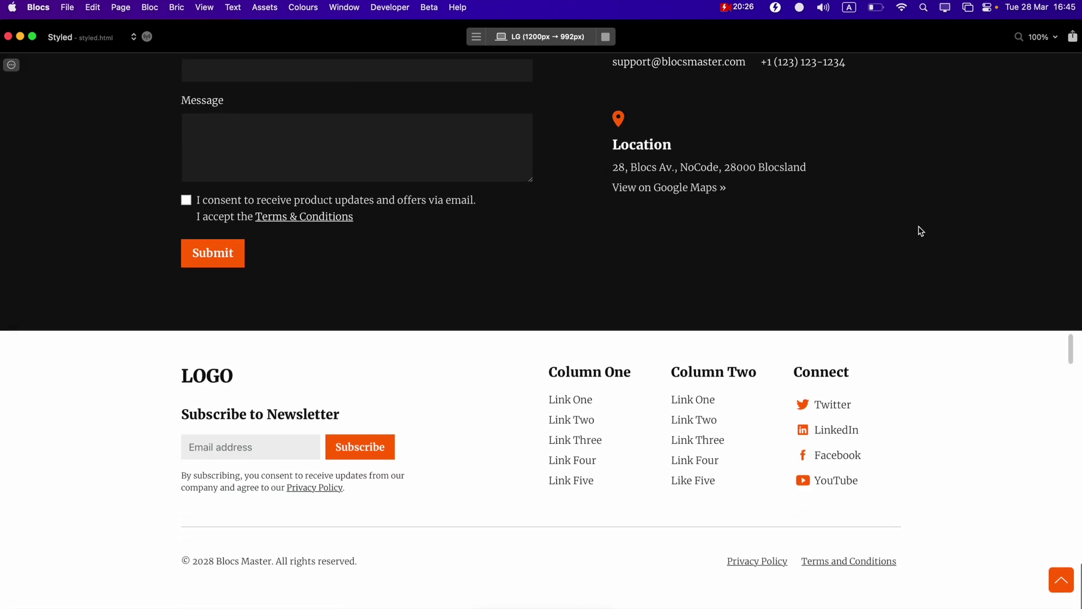
scroll(920, 230, up, 15)
scroll(921, 230, up, 20)
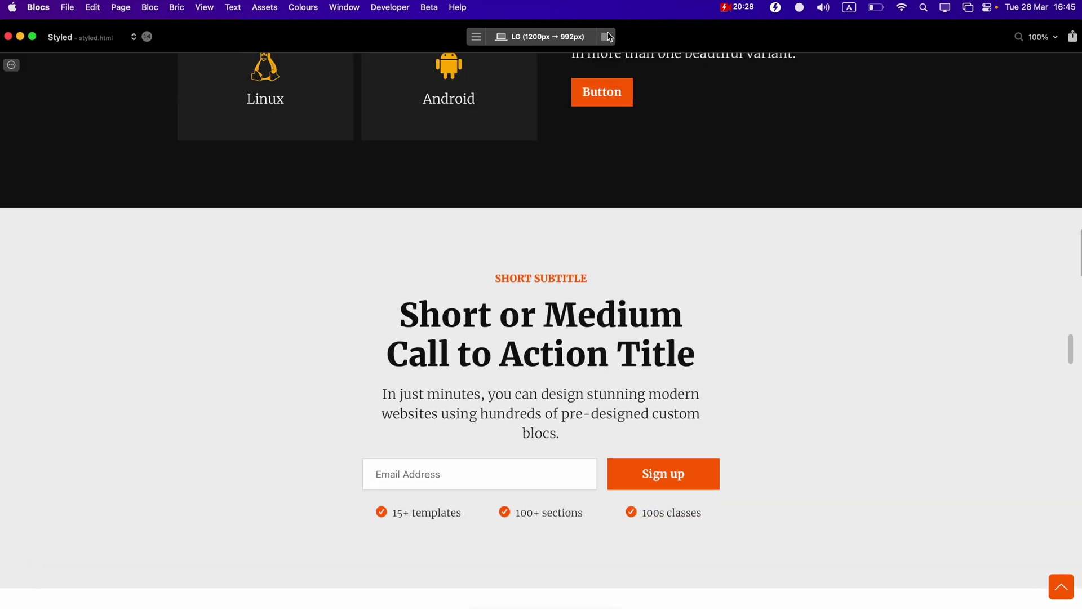
Leave the preview and read the Global Corner Radius instructions on the Styleguide page
click(608, 37)
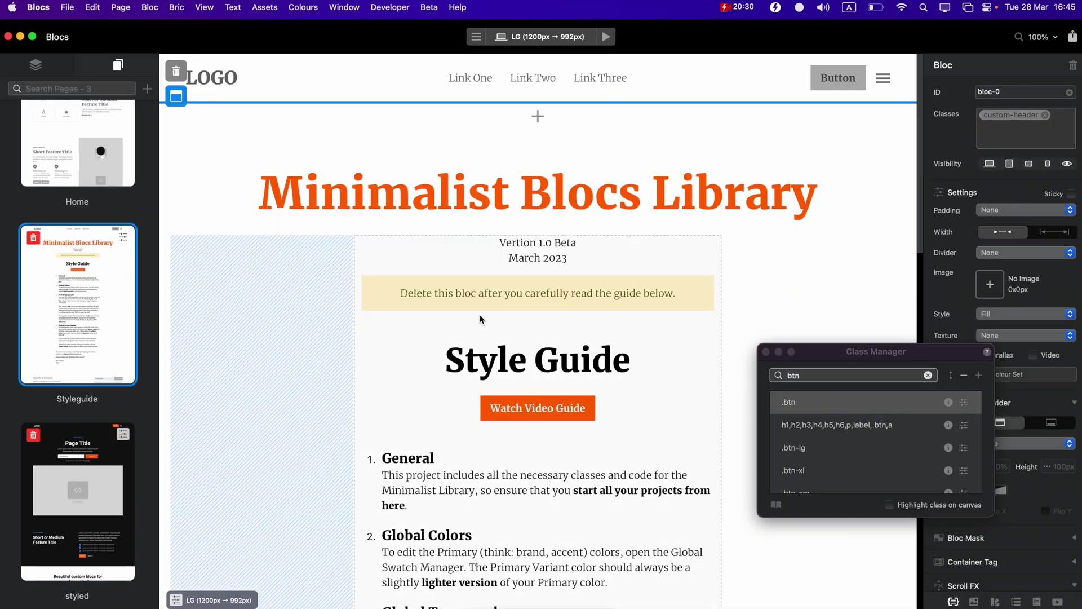
scroll(482, 320, down, 5)
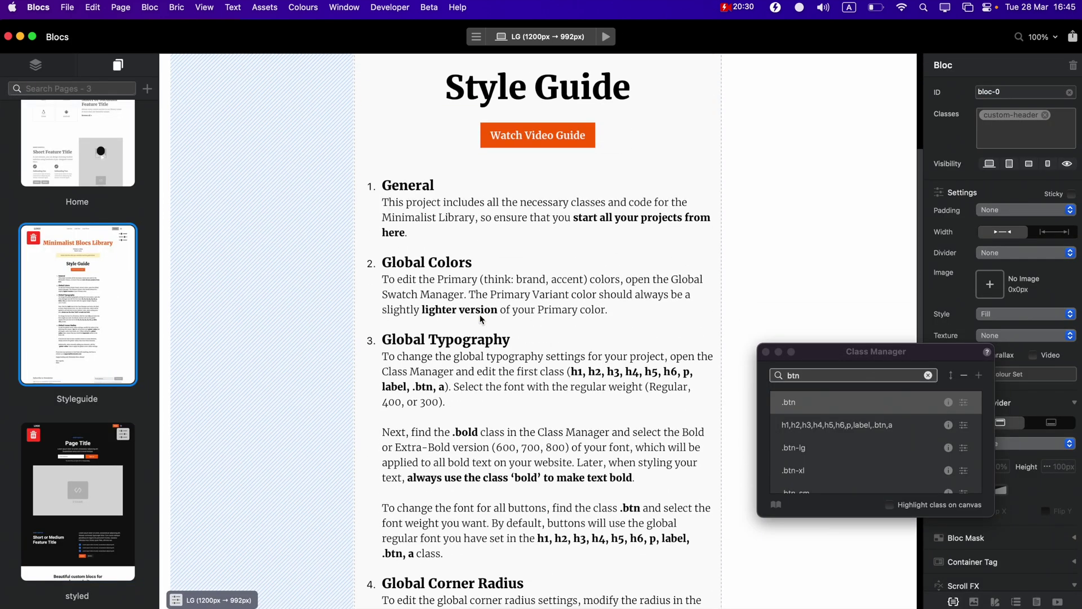
scroll(482, 319, down, 8)
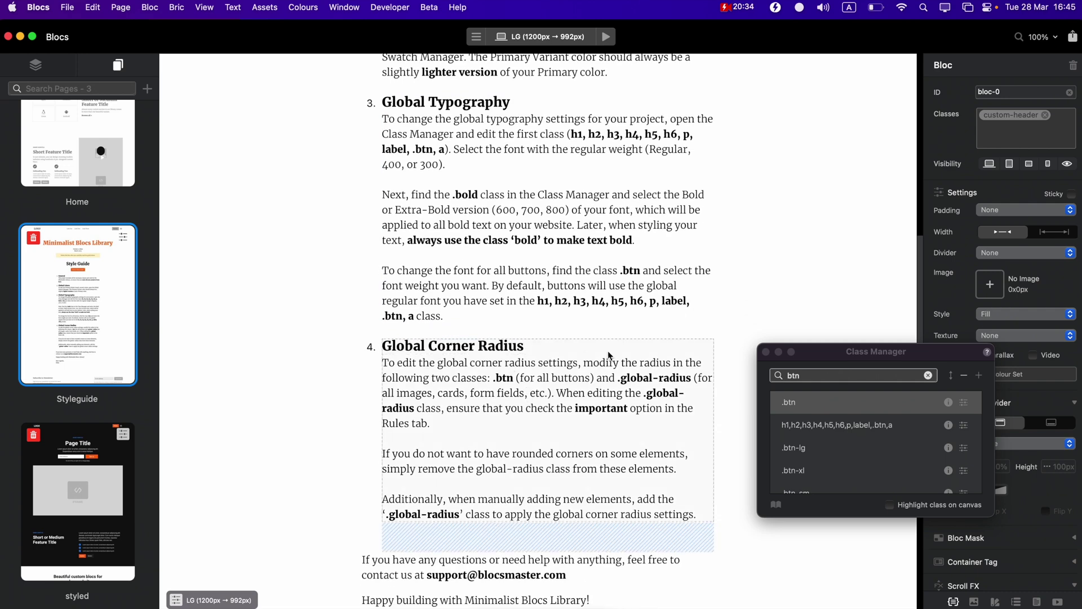
scroll(609, 355, down, 2)
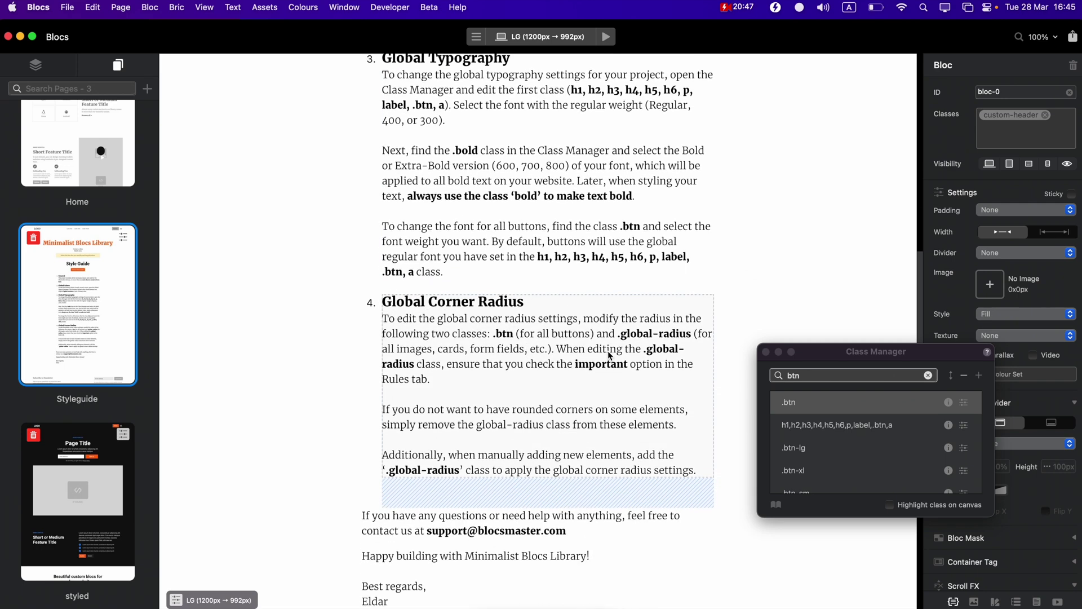
In the .btn class's border settings, try a 28 px radius, and set the radius to 10 px on all corners
click(965, 403)
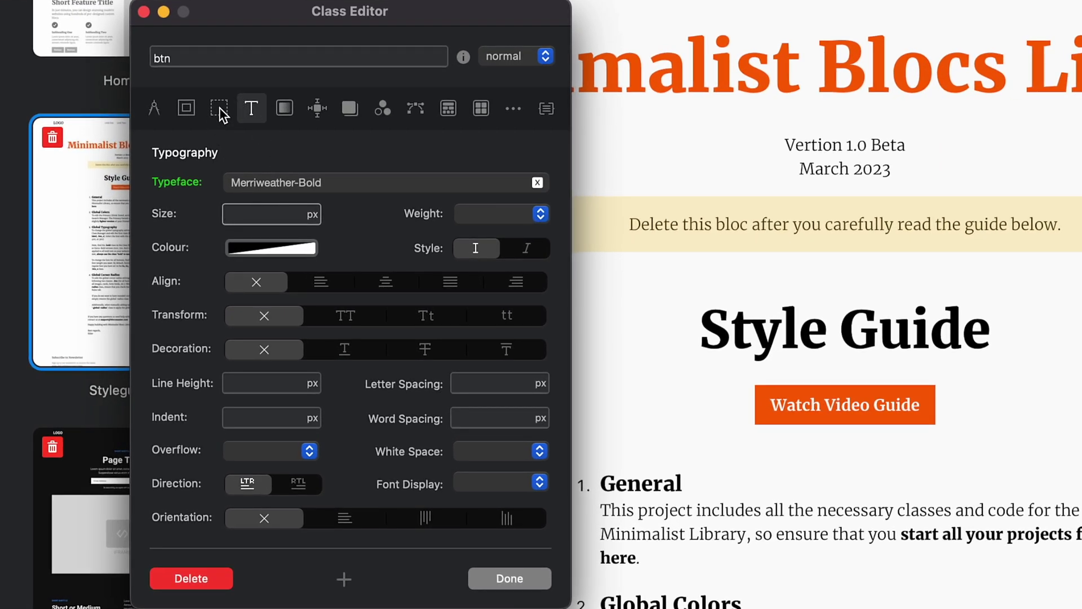
click(218, 108)
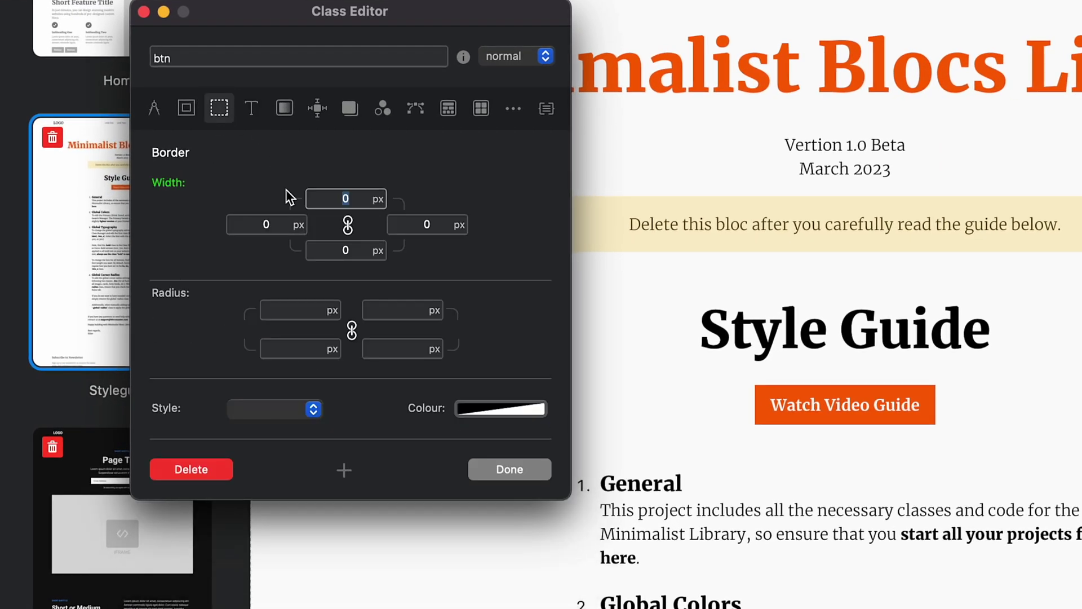
click(291, 312)
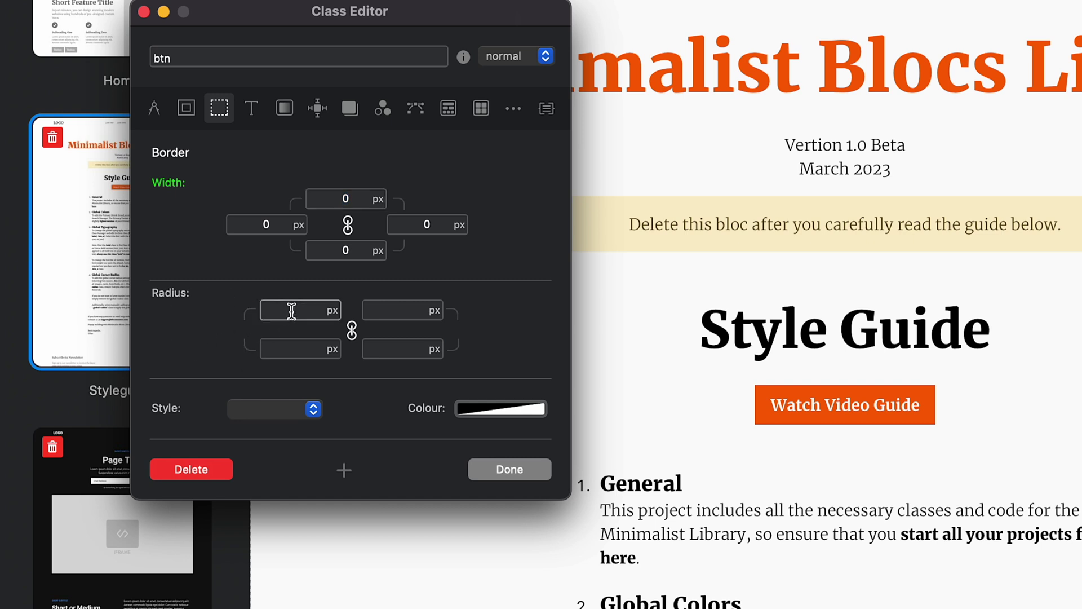
text(28)
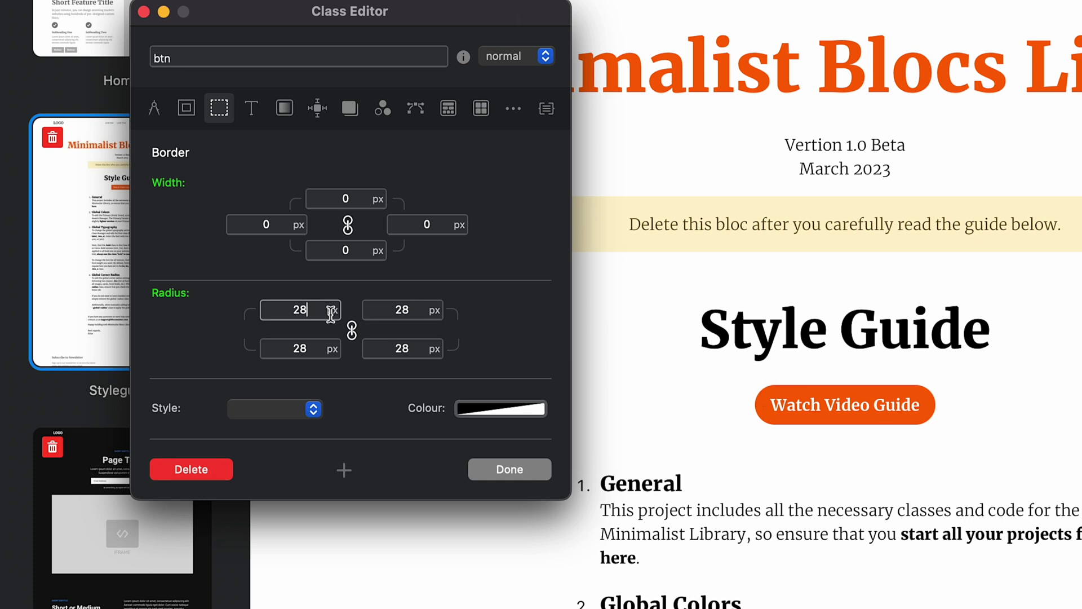
key(BackSpace)
key(BackSpace)
text(10)
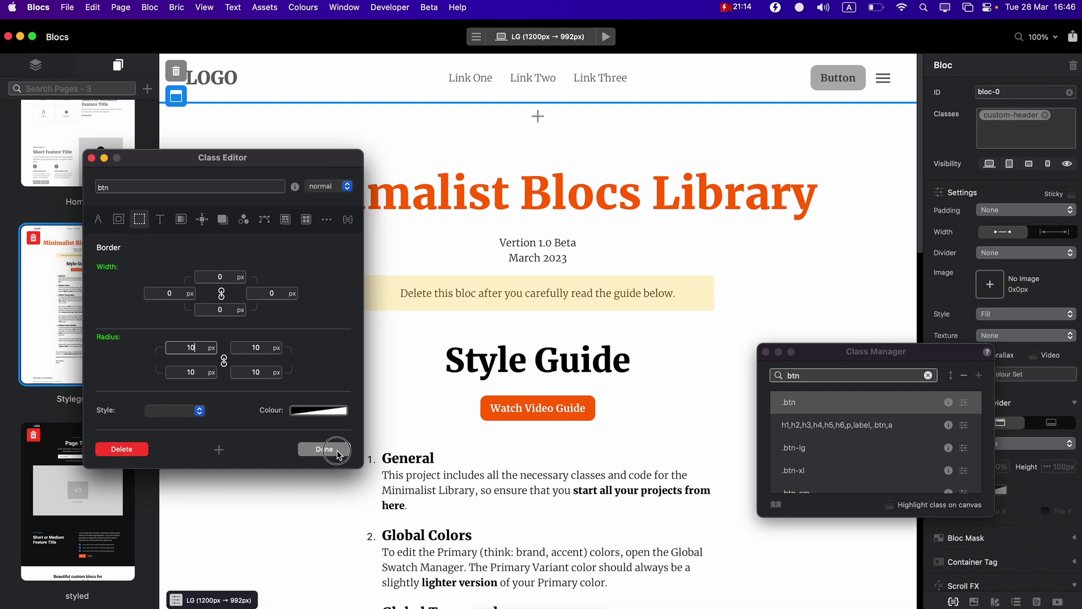
click(510, 469)
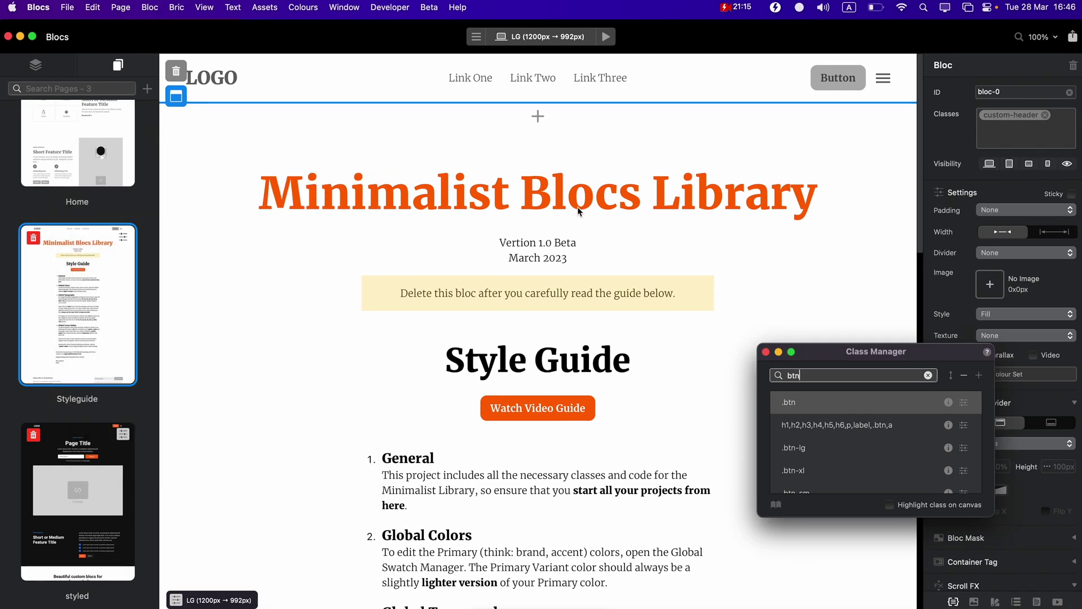
Preview the Styled page and examine the corners of its buttons, email field, video and feature cards
click(606, 36)
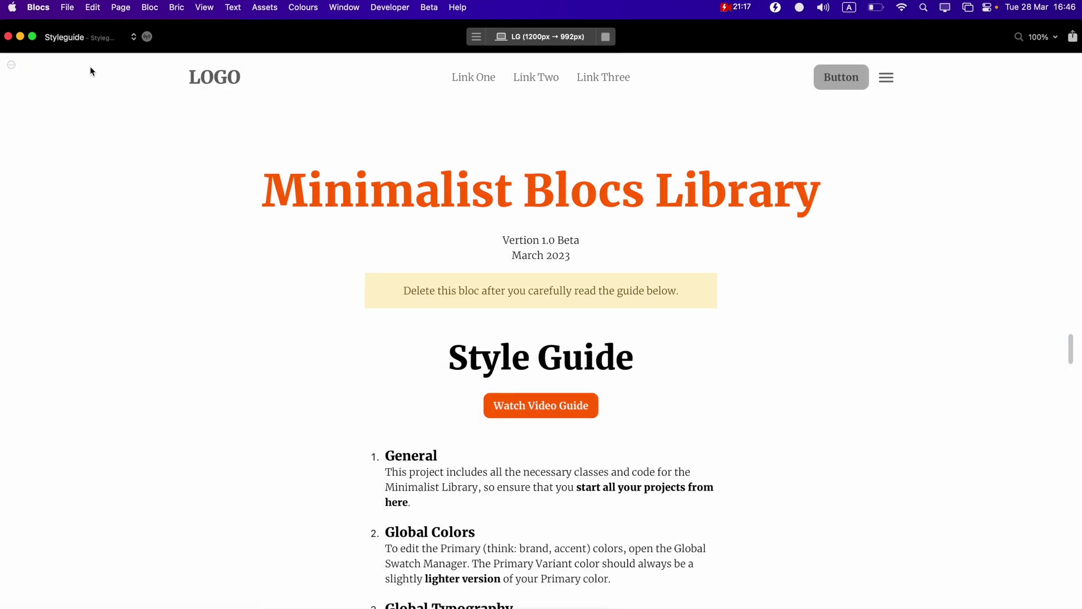
click(102, 38)
click(85, 87)
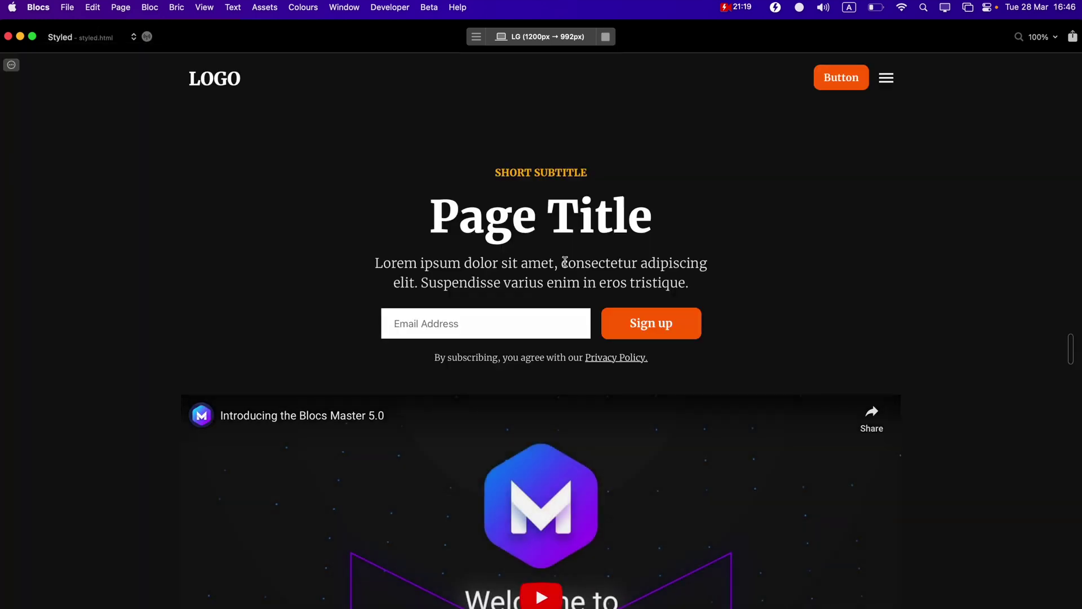
scroll(565, 262, down, 3)
scroll(623, 249, up, 3)
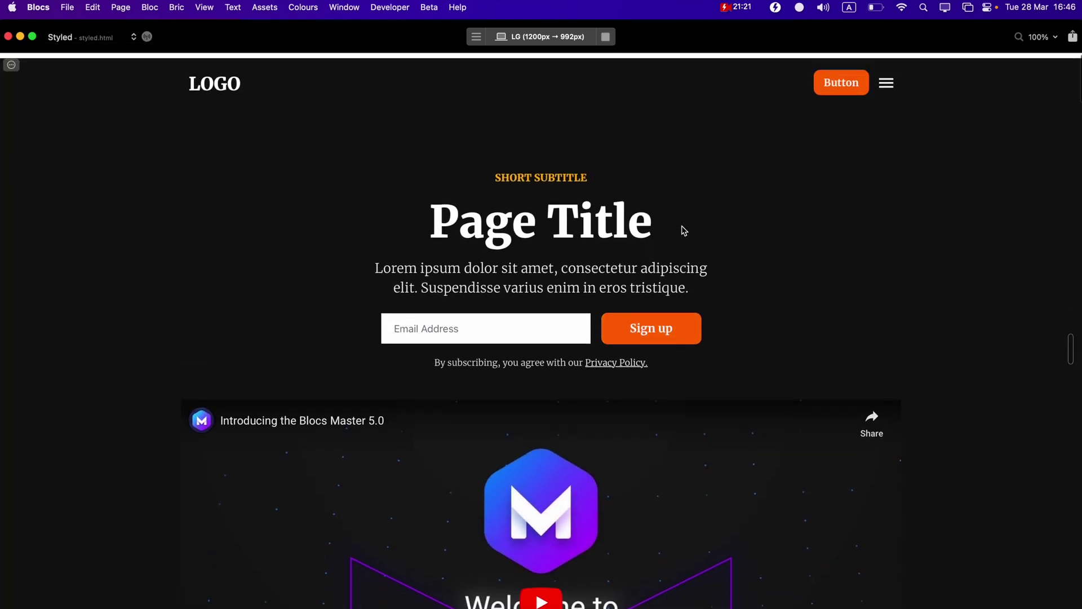
scroll(684, 230, down, 10)
scroll(684, 230, up, 7)
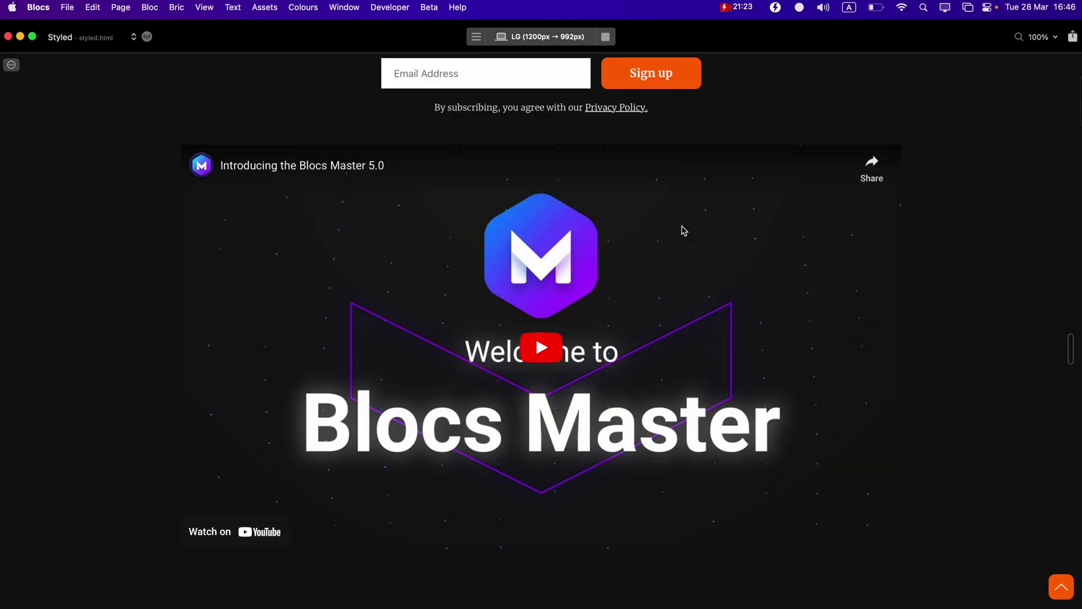
scroll(684, 230, up, 5)
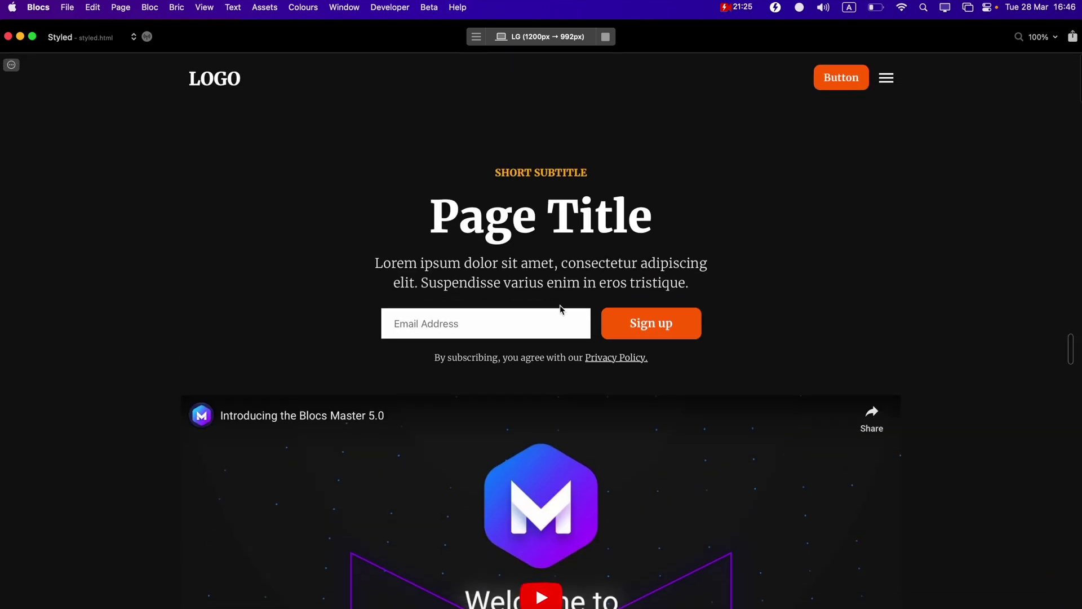
scroll(836, 277, down, 5)
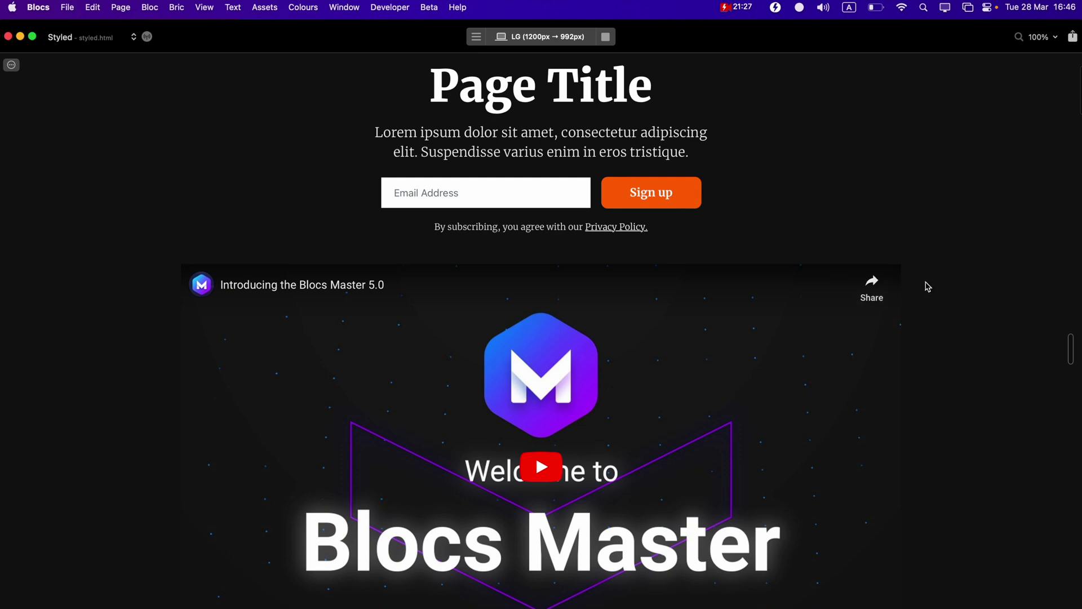
scroll(928, 287, down, 15)
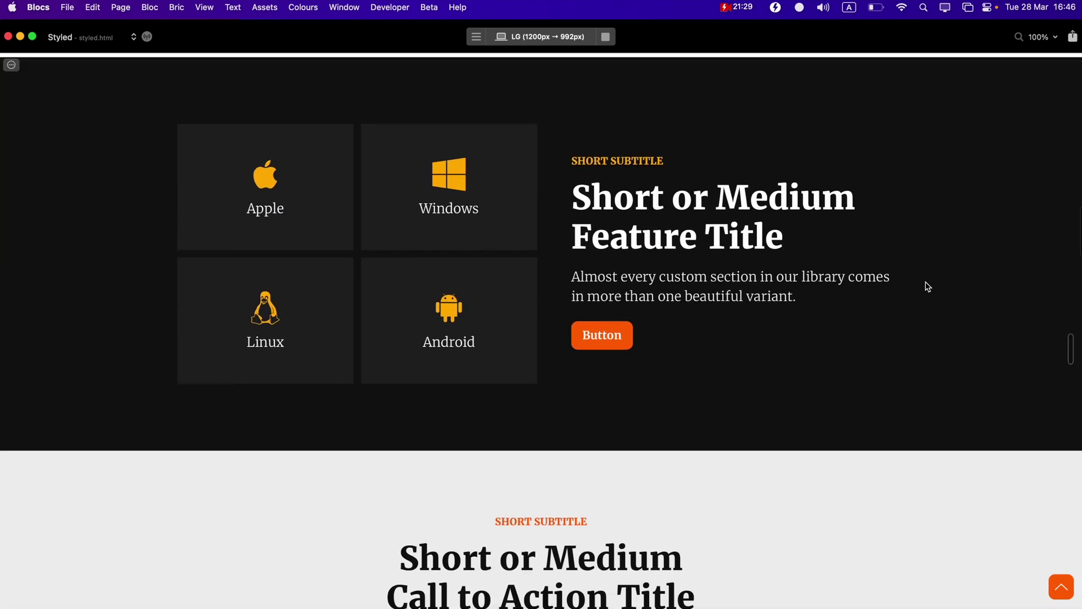
scroll(928, 287, up, 2)
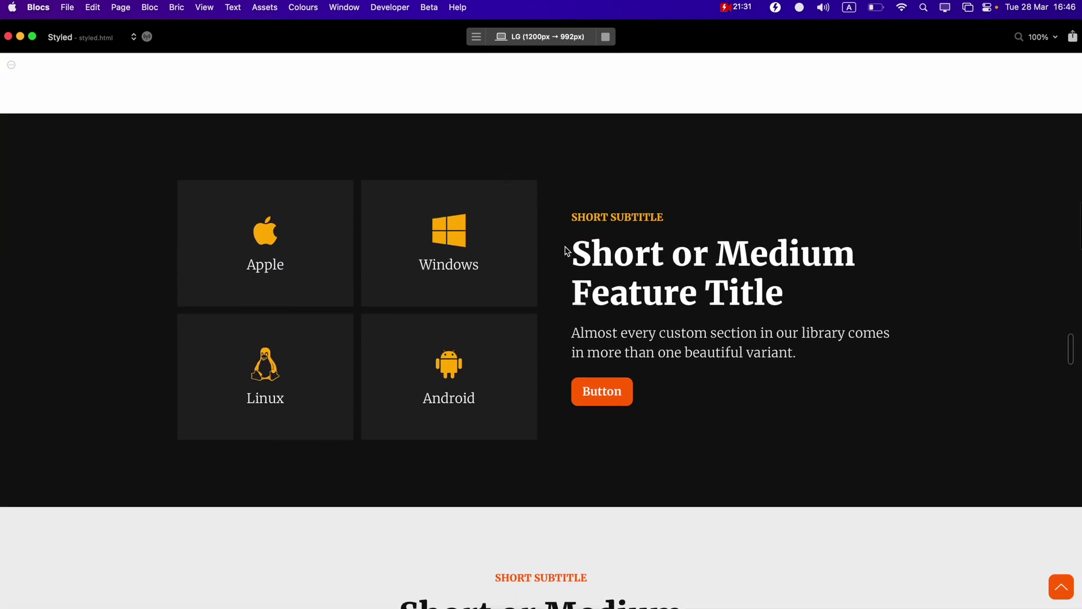
Leave the preview and read the .global-radius instructions on the Styleguide page
click(608, 37)
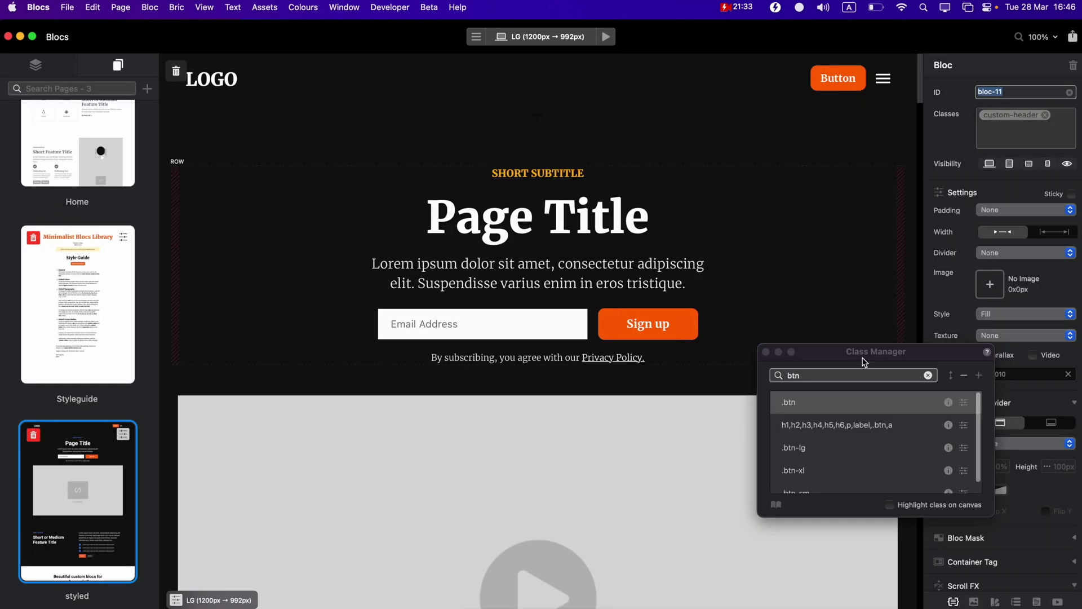
click(81, 313)
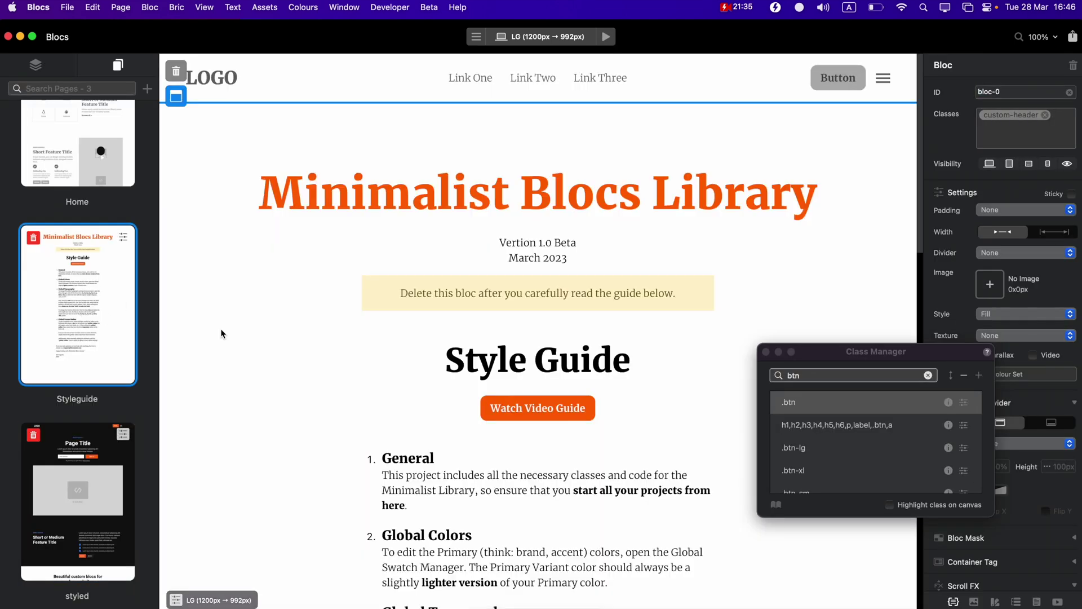
scroll(469, 369, down, 10)
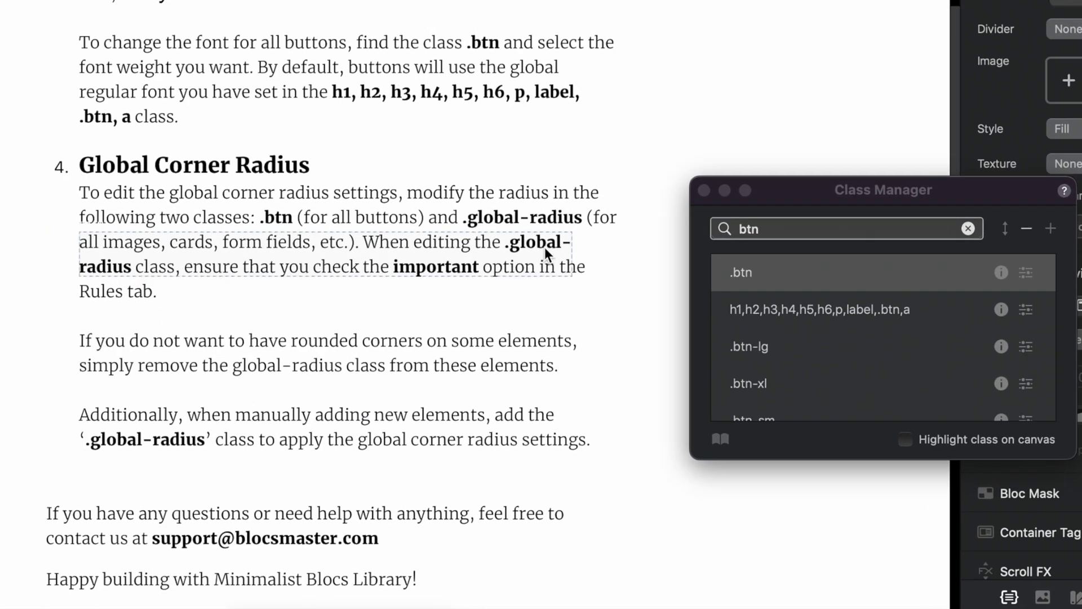
Set the .global-radius class's border radius to 10 px on all corners, with its border-radius rule marked Important
click(974, 209)
text(global)
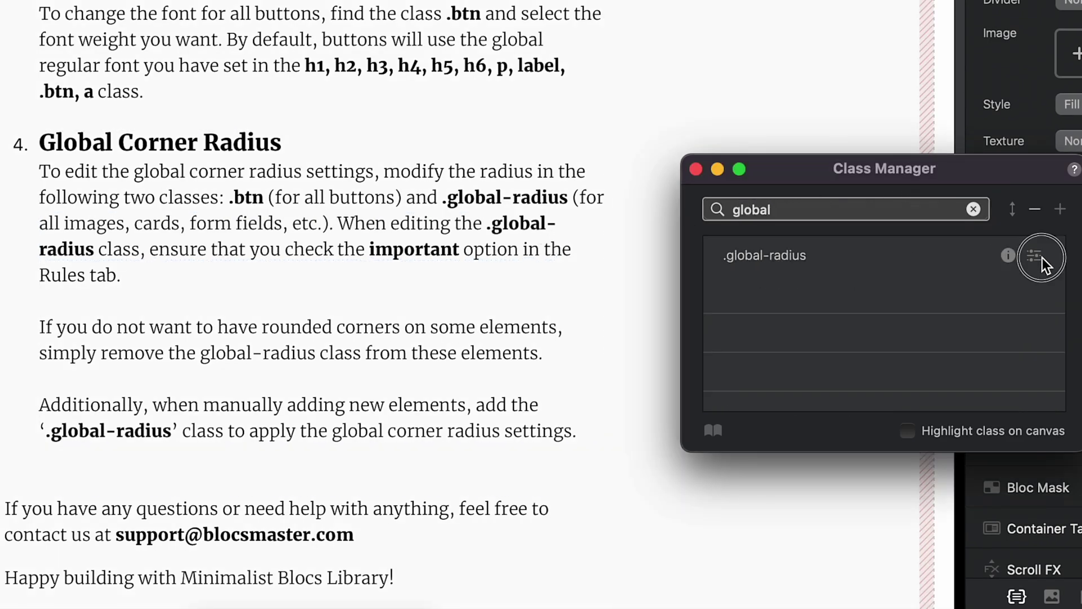
click(1035, 255)
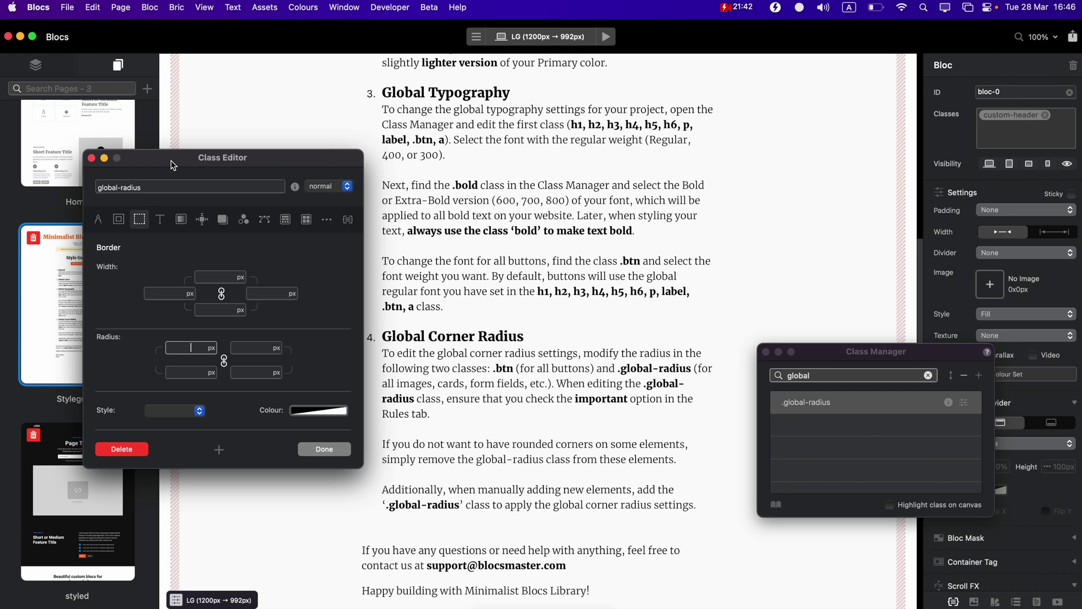
drag(173, 165, 405, 182)
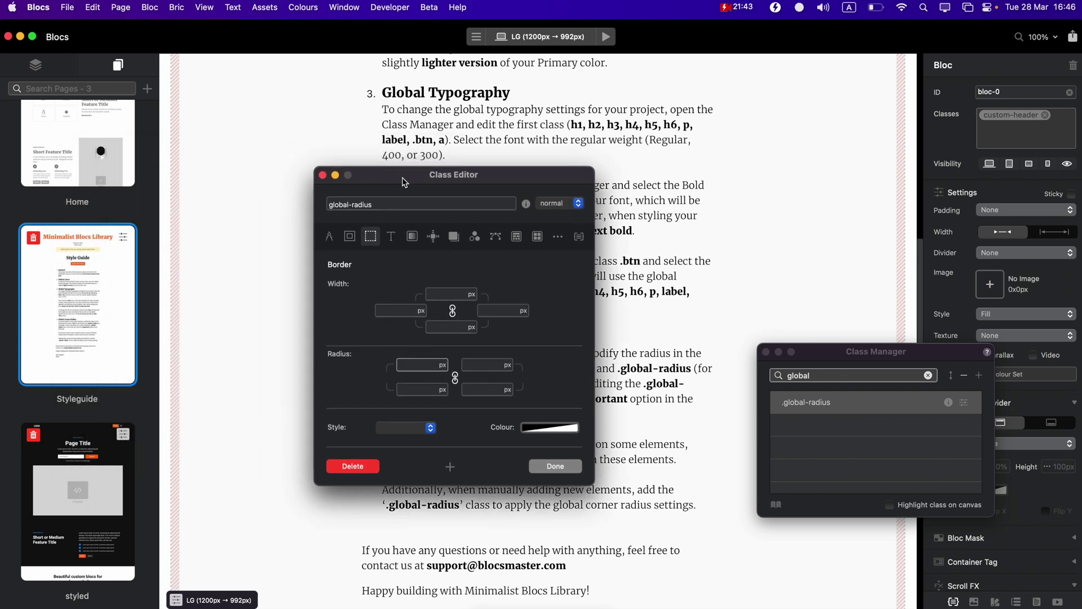
click(421, 365)
text(10)
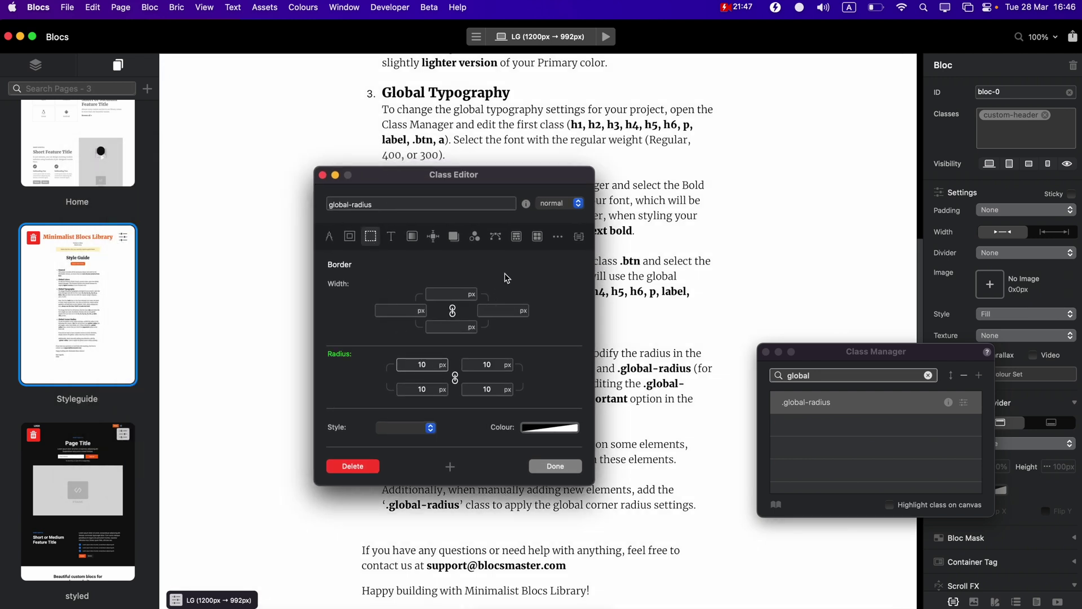
click(580, 237)
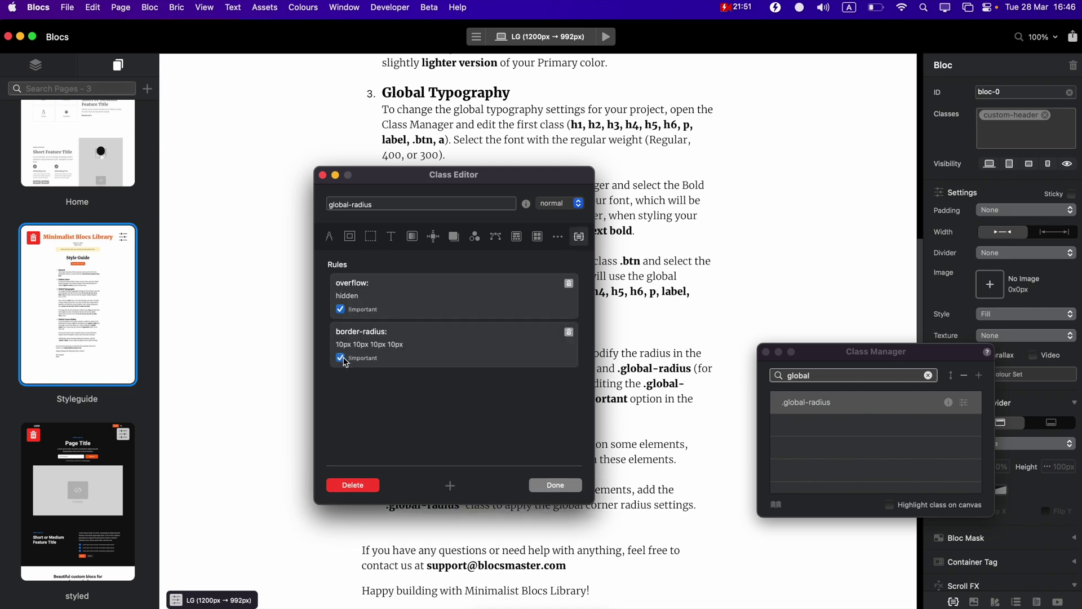
click(546, 485)
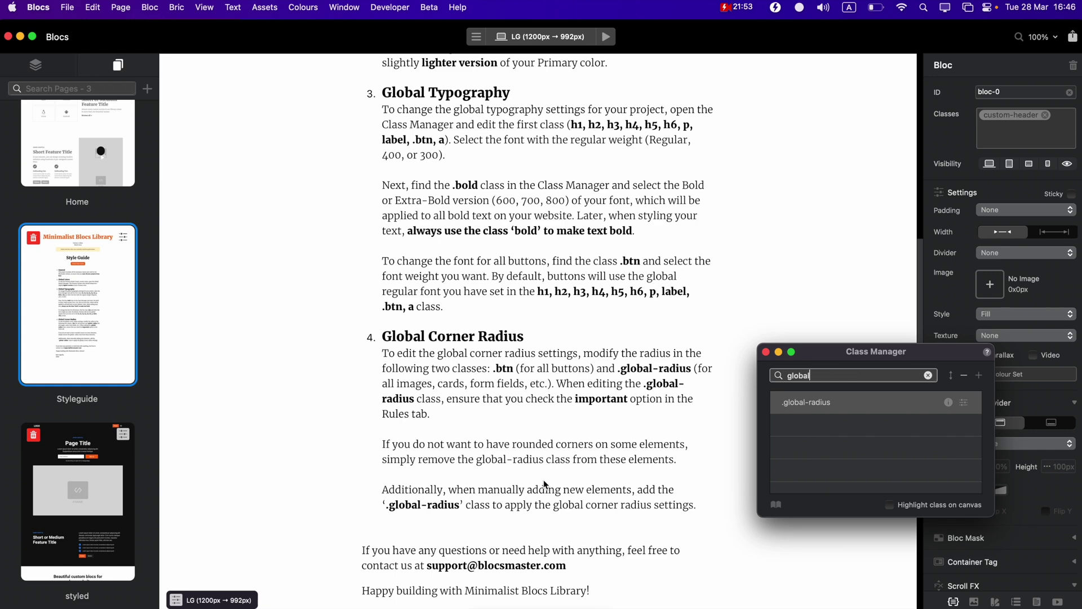
Preview the Home page and examine the corners of its platform cards, video image and call-to-action box
click(607, 37)
click(79, 37)
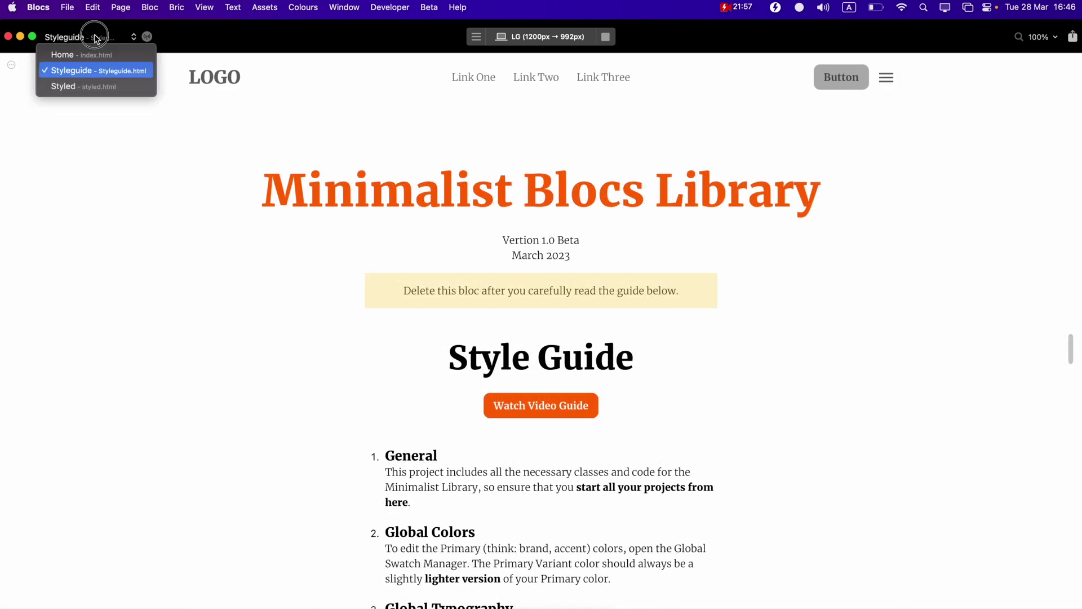
click(99, 57)
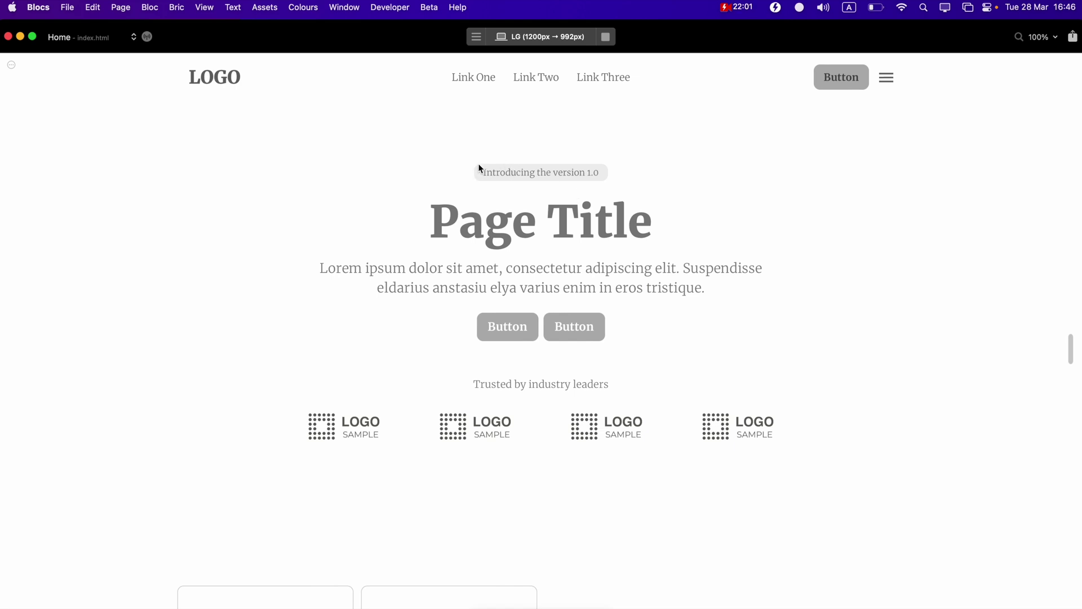
scroll(482, 254, down, 8)
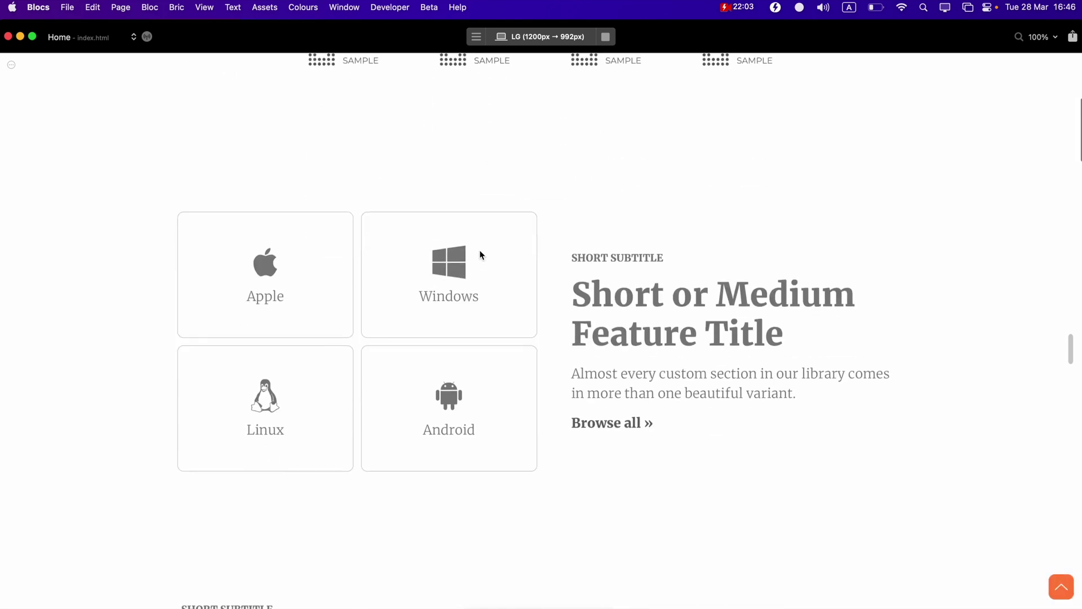
scroll(541, 197, down, 9)
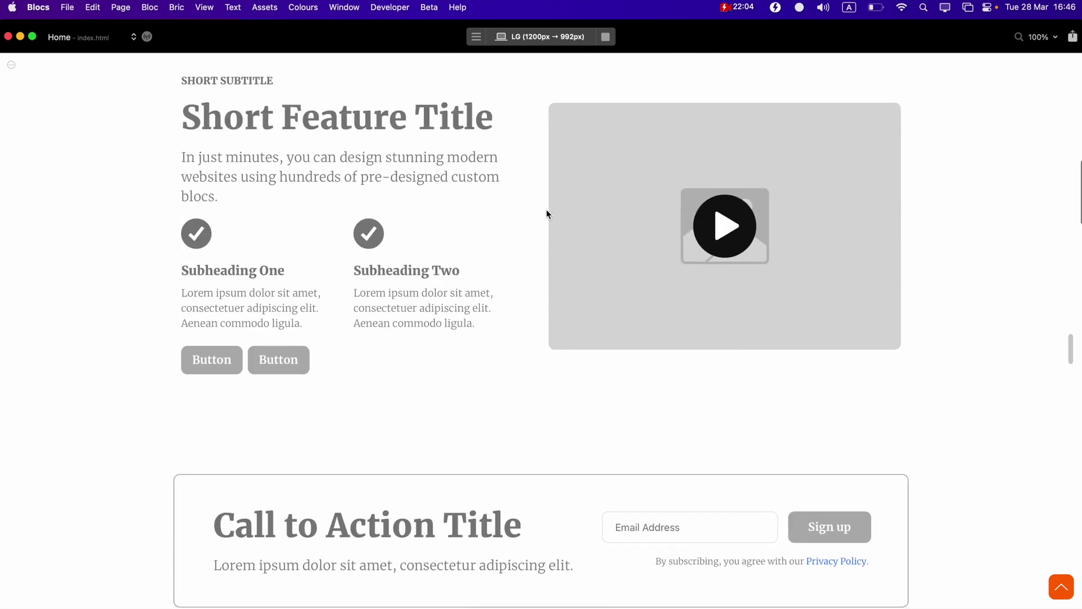
Open and close the video on the Home page, and check the corners in the sections down to the FAQs
click(723, 220)
click(924, 144)
scroll(919, 244, down, 5)
scroll(919, 228, down, 17)
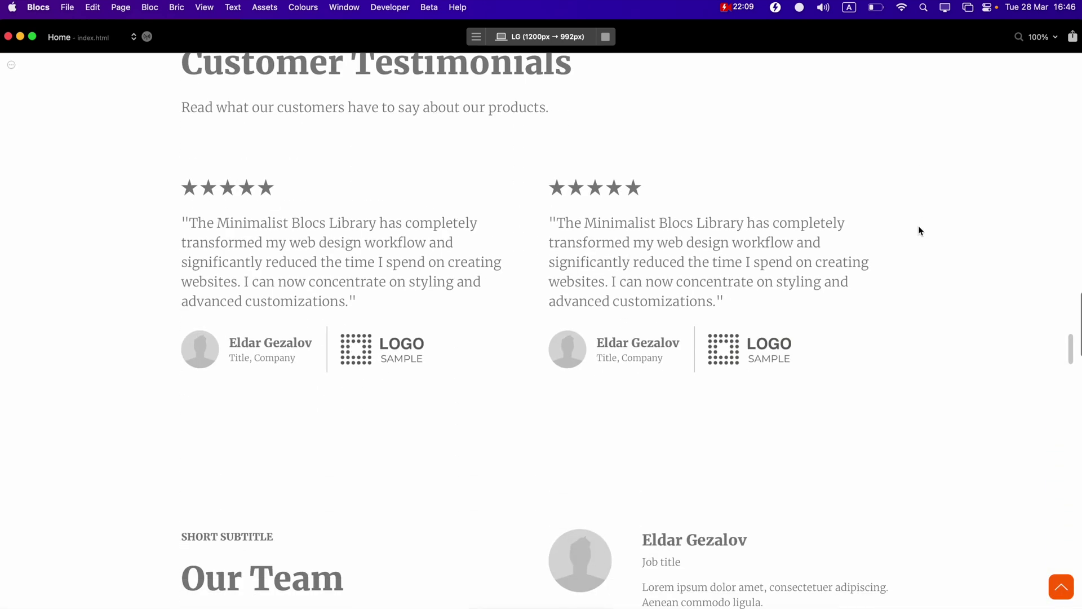
scroll(918, 227, up, 7)
scroll(918, 231, down, 18)
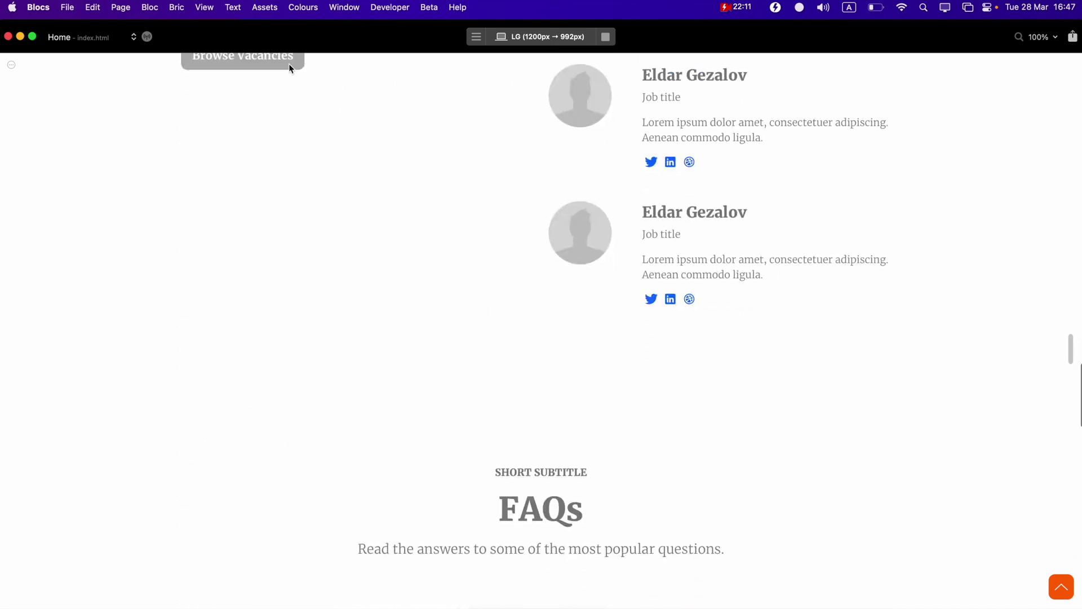
Switch the preview to the Styled page and examine the corners of its email fields, platform cards and team photos
click(90, 38)
click(104, 74)
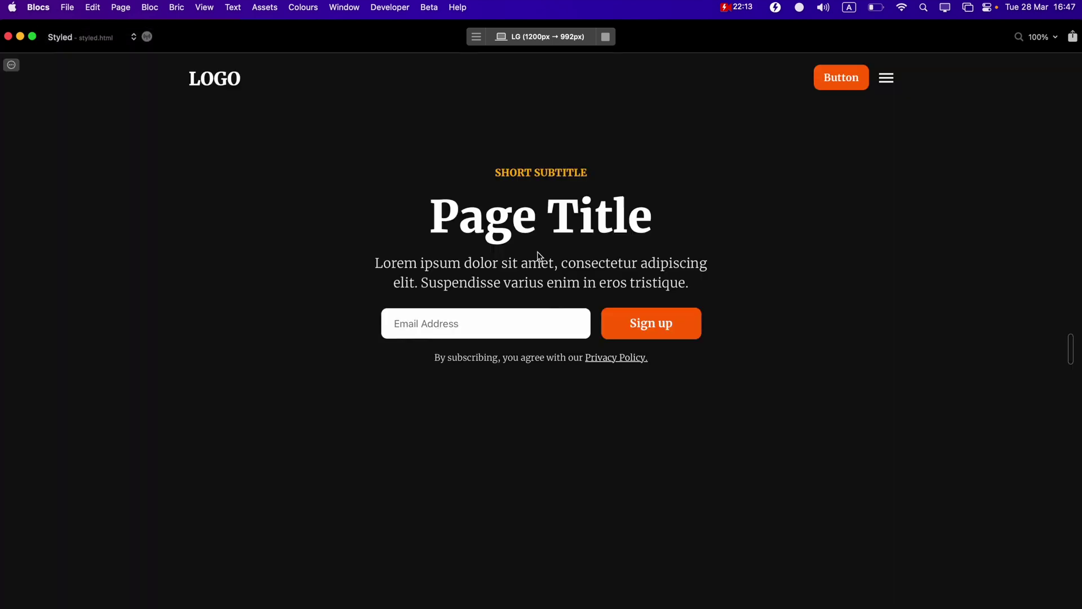
scroll(573, 270, down, 20)
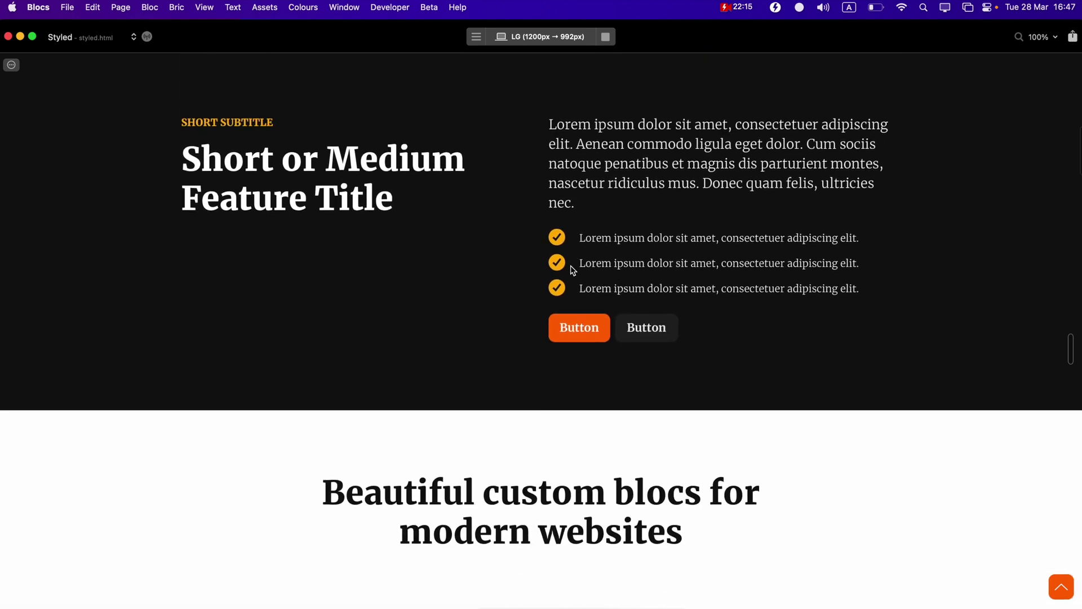
scroll(571, 271, down, 13)
scroll(571, 270, up, 2)
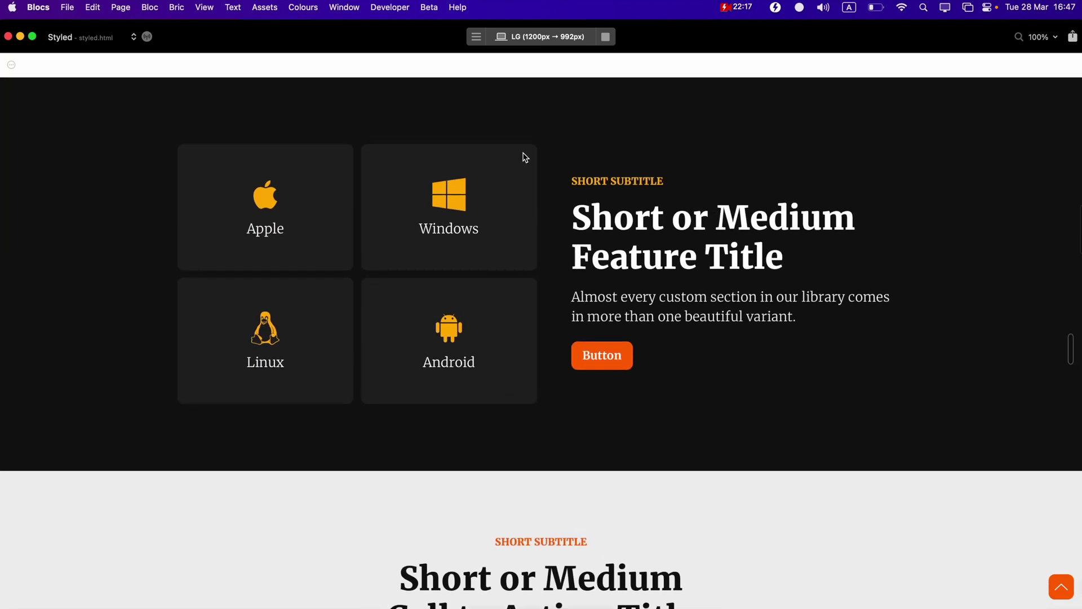
scroll(564, 276, down, 9)
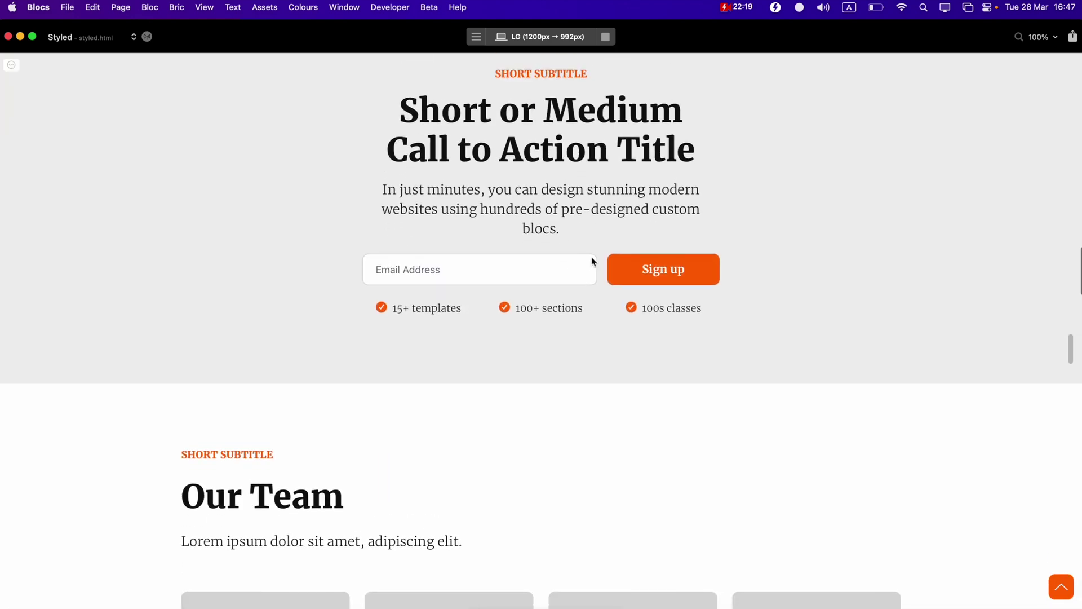
scroll(614, 312, down, 20)
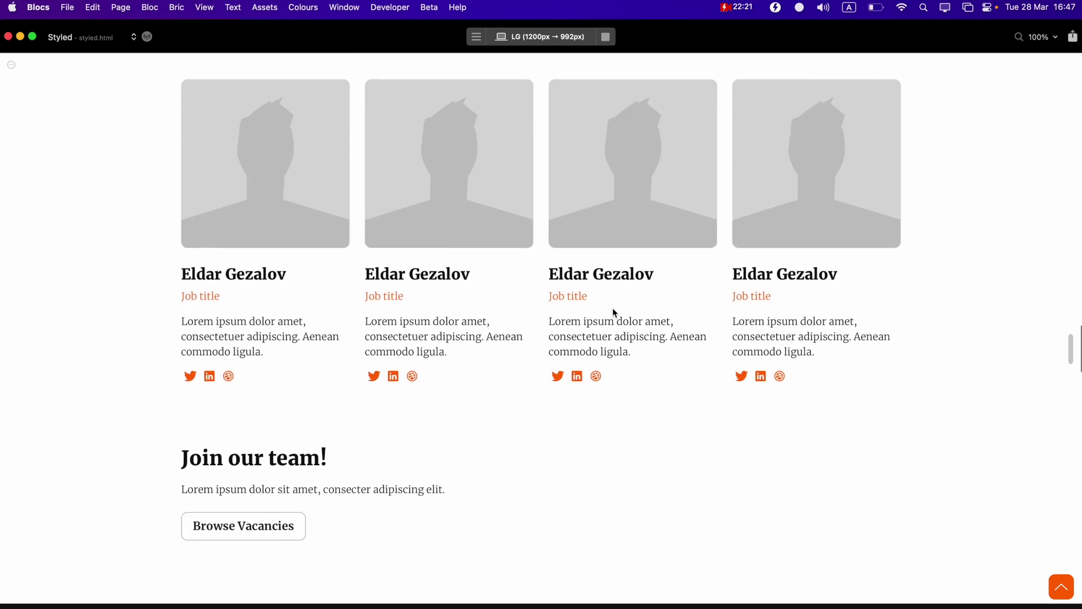
Review the corners in the Styled page's testimonials, pricing, FAQs, contact form and footer, and return towards the page's start
scroll(621, 282, down, 6)
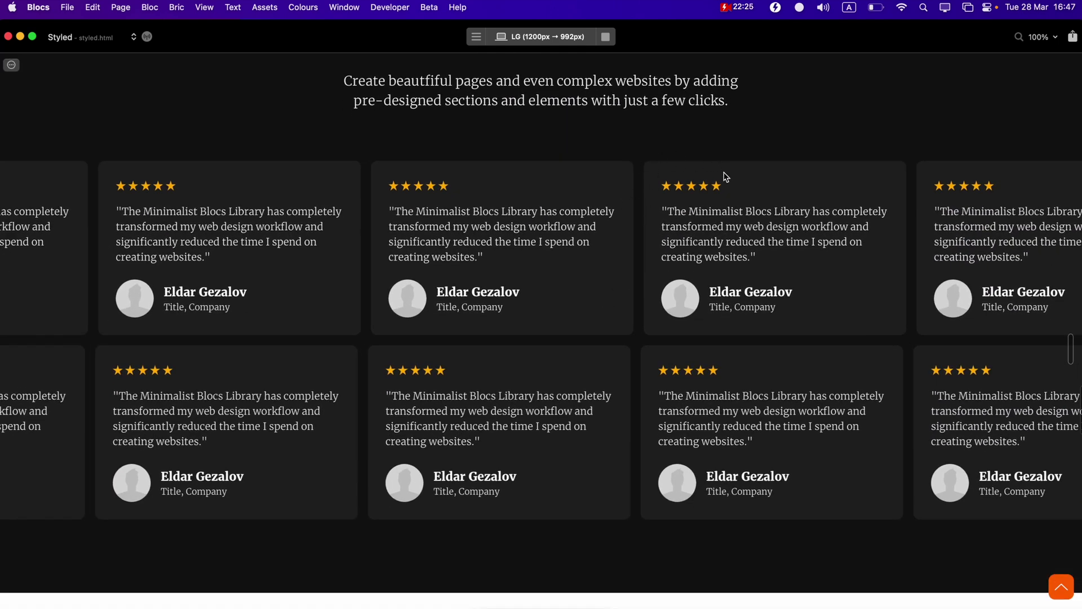
scroll(725, 177, down, 11)
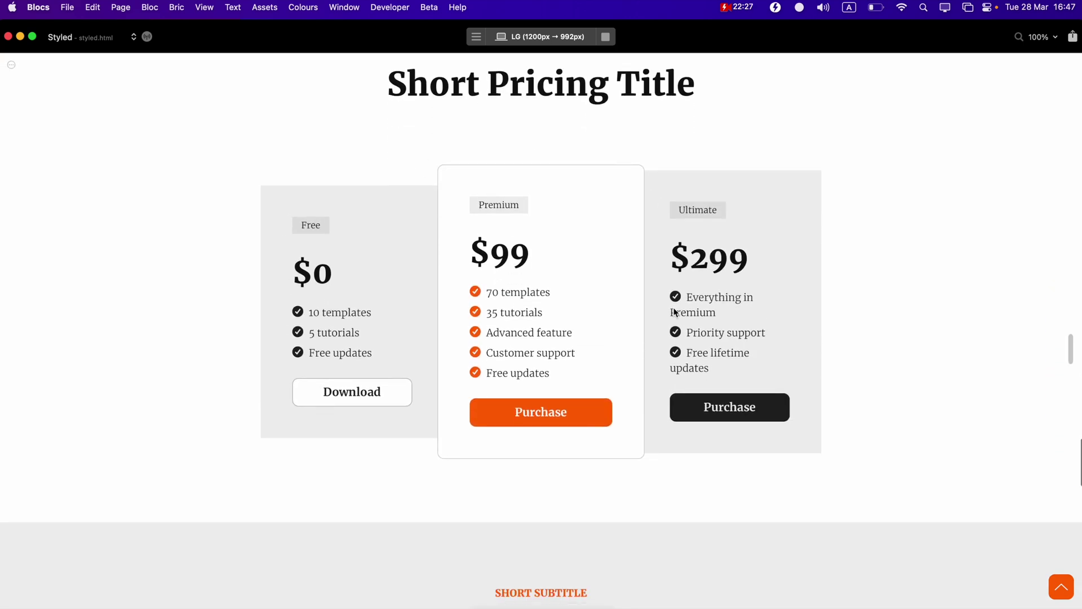
scroll(705, 328, down, 10)
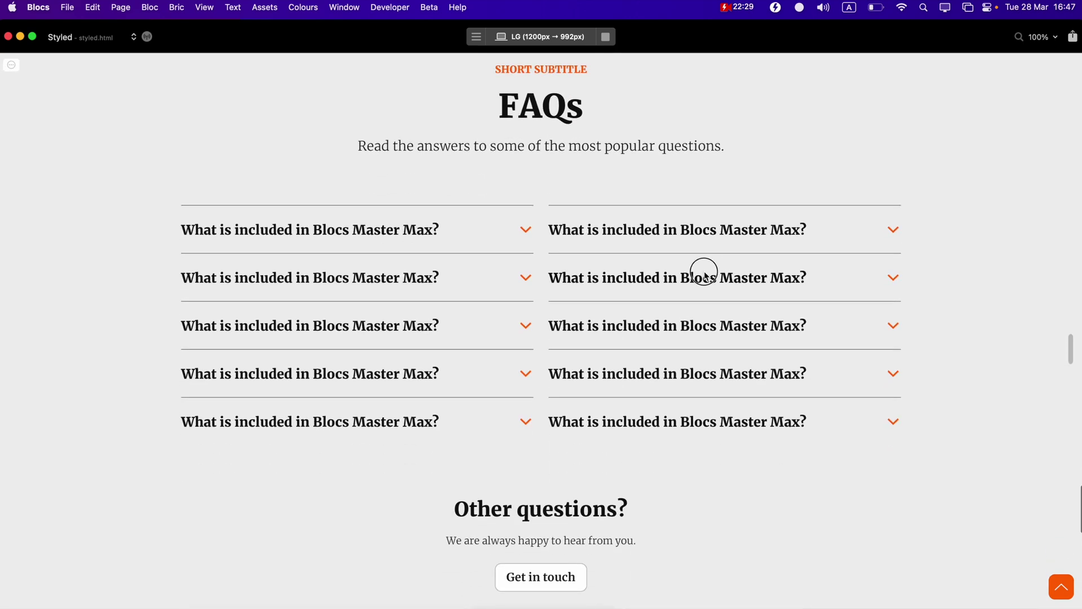
click(705, 275)
scroll(725, 282, down, 10)
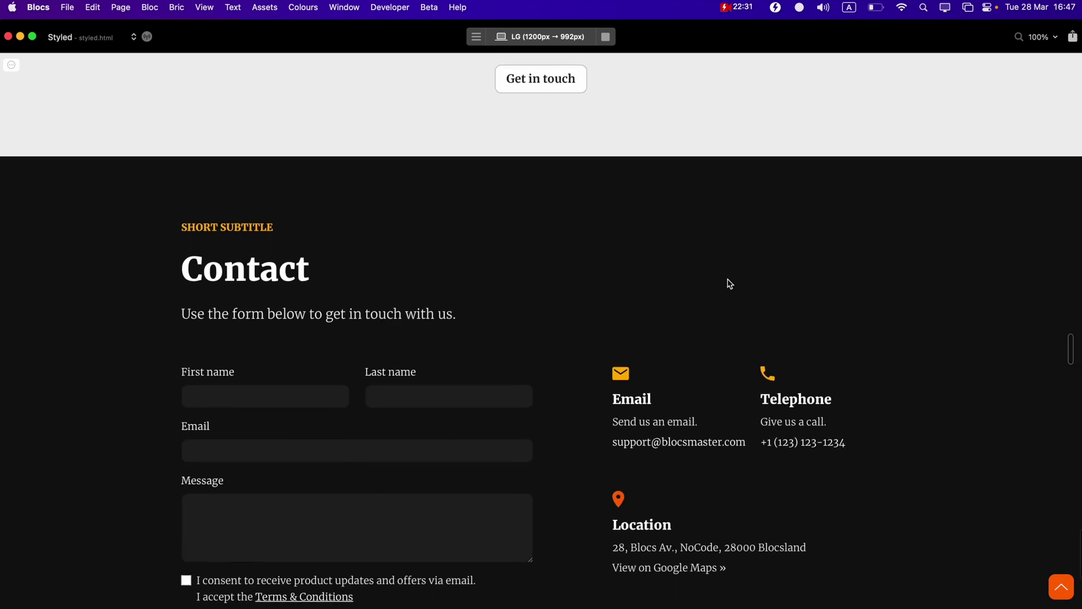
scroll(545, 170, up, 2)
scroll(690, 242, down, 3)
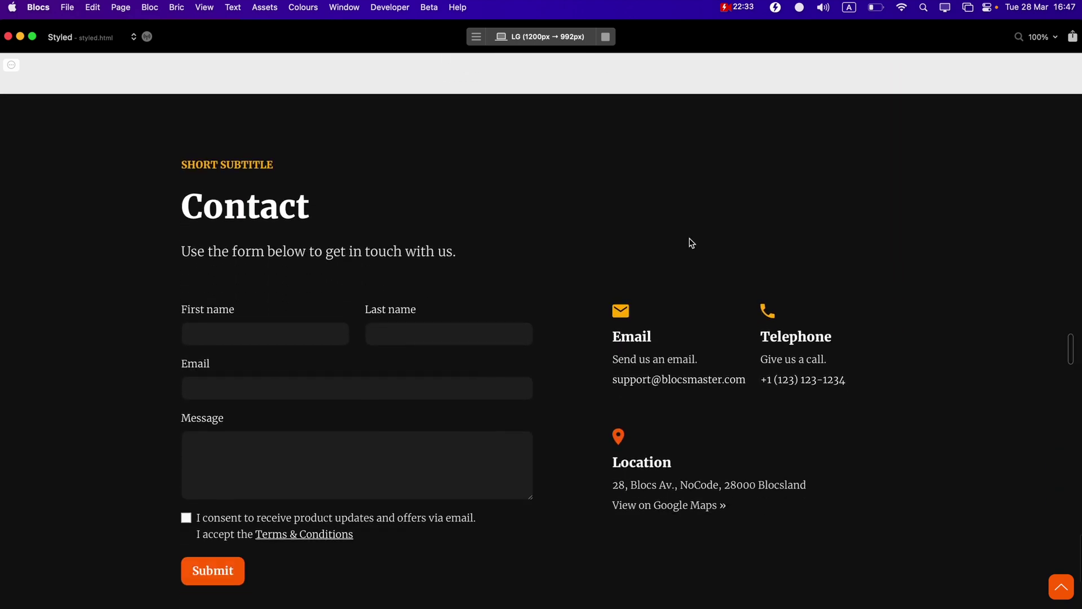
scroll(692, 243, down, 1)
scroll(395, 388, down, 4)
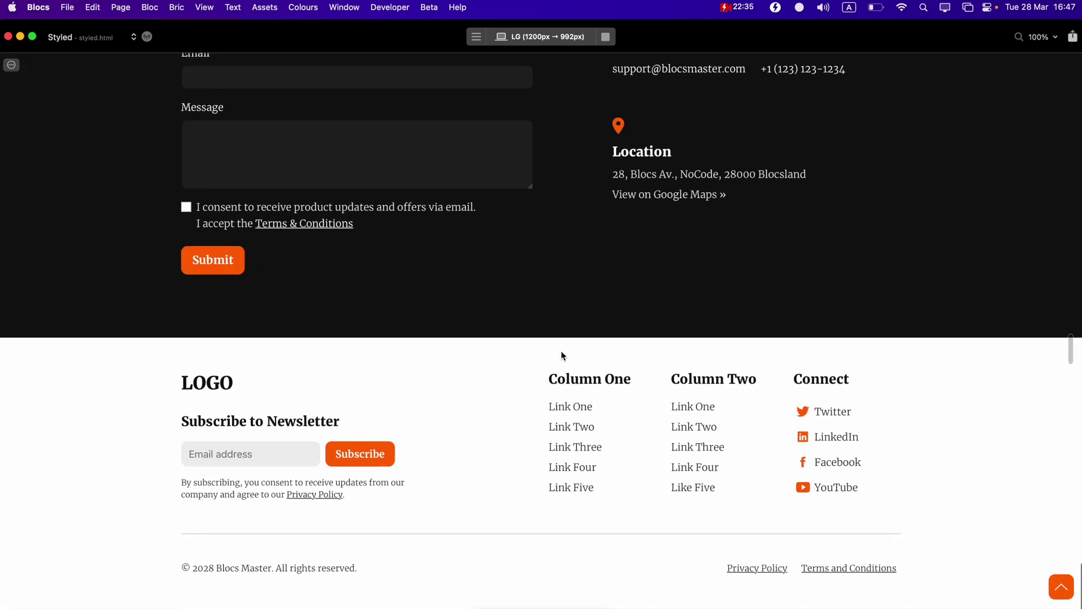
scroll(561, 352, up, 20)
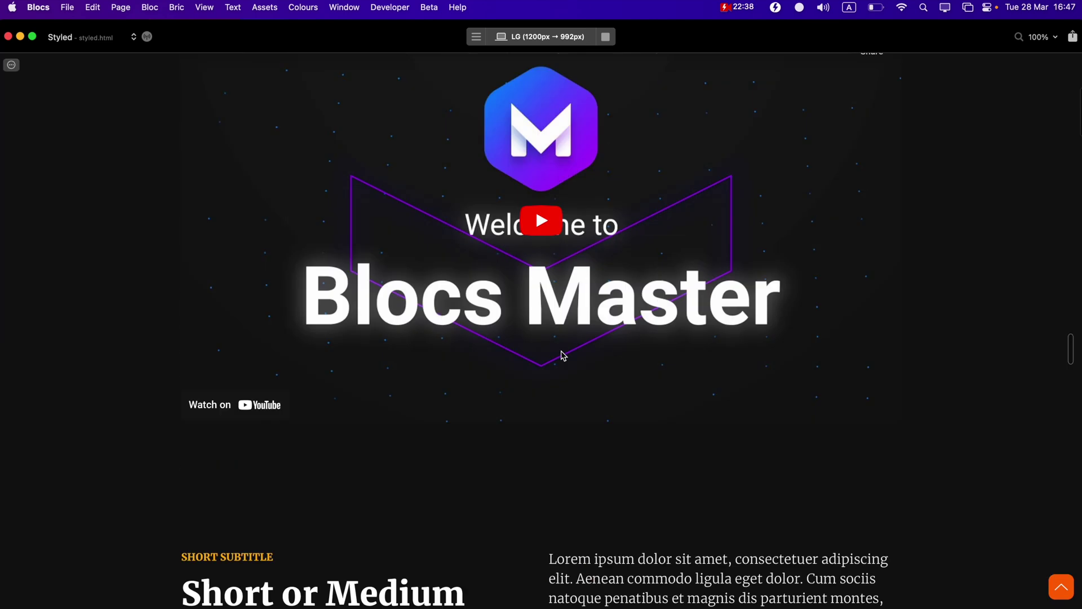
Return from the preview to the Styled page and remove the global-radius class from the Windows card
scroll(563, 355, up, 3)
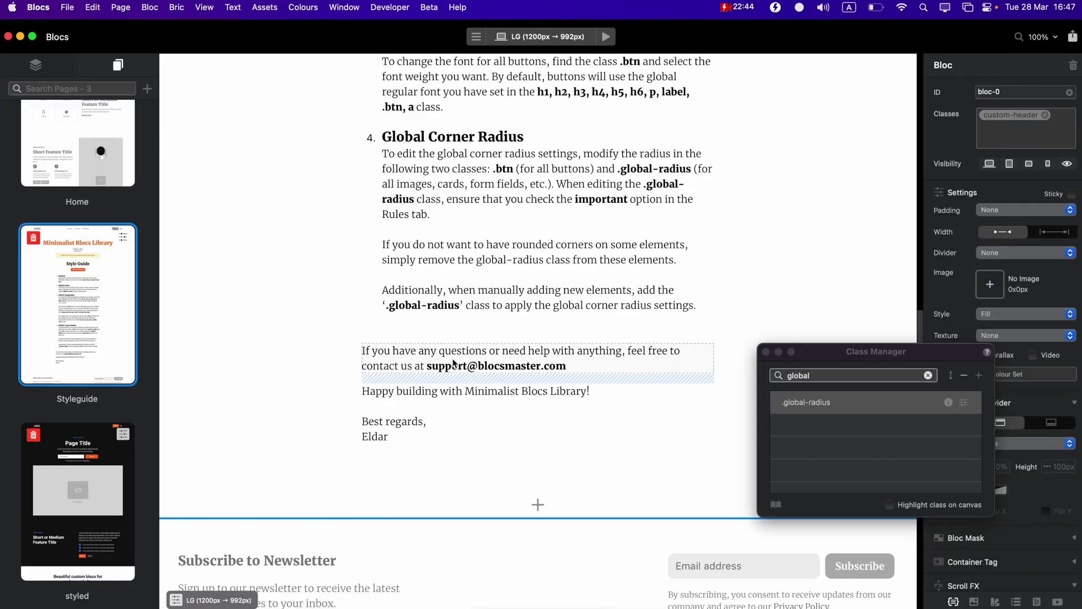
click(89, 253)
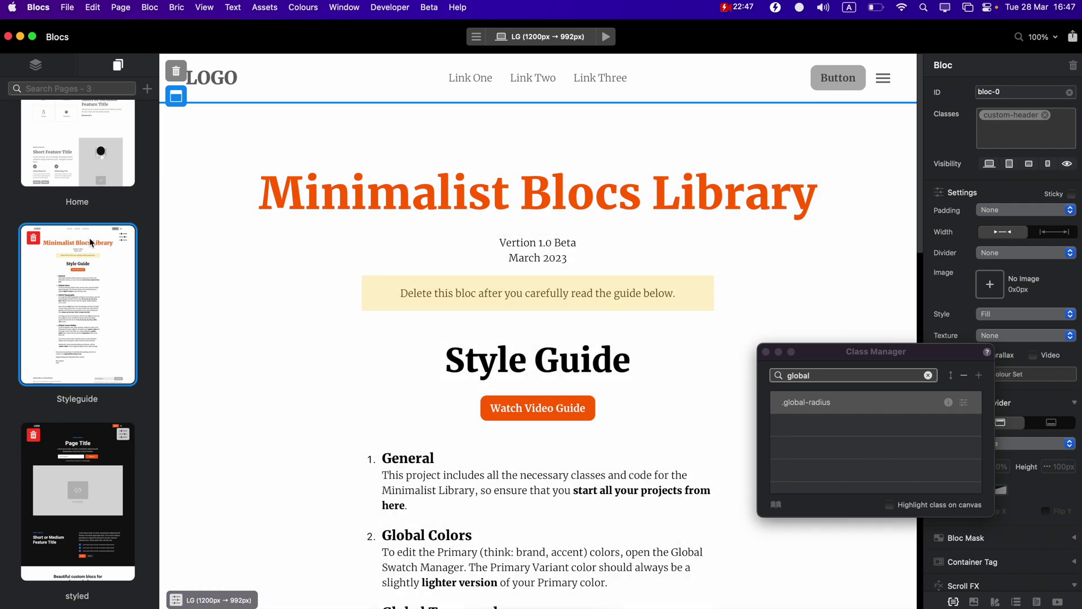
click(104, 515)
scroll(408, 406, down, 10)
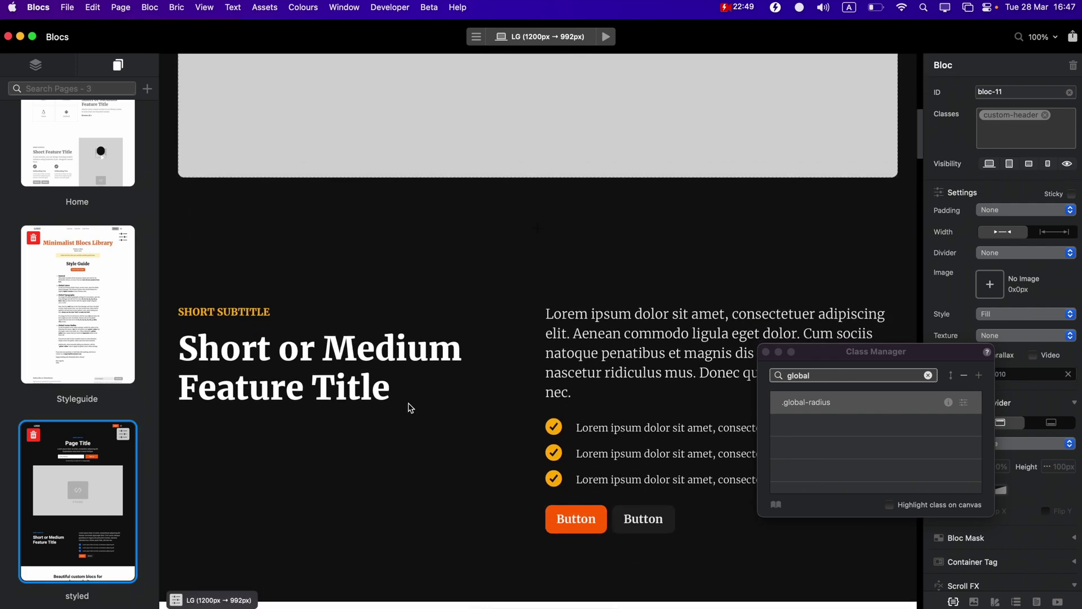
scroll(410, 407, up, 5)
scroll(409, 407, down, 15)
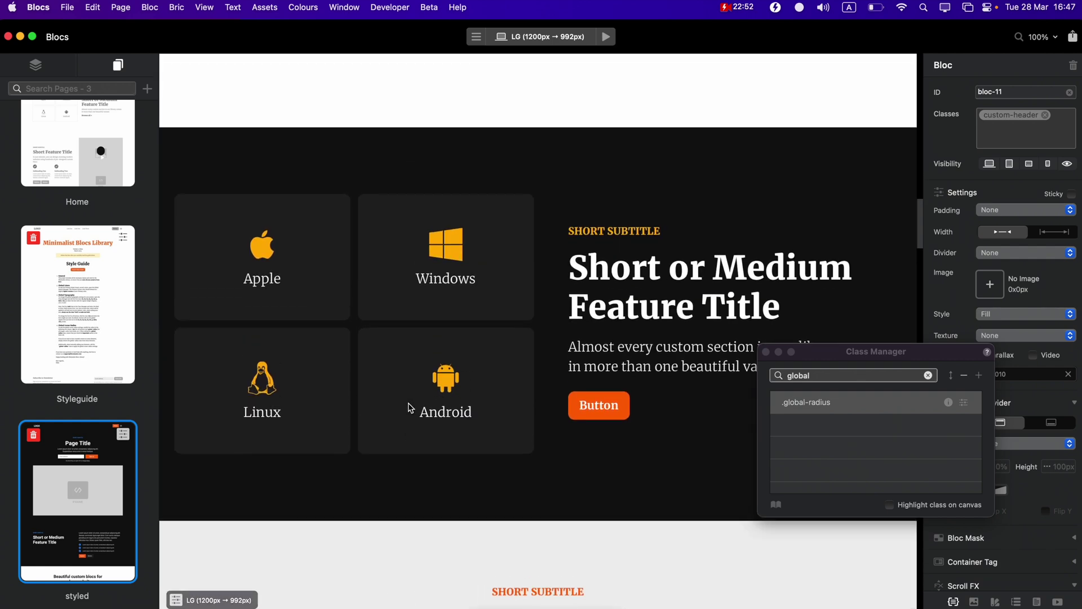
scroll(411, 409, up, 1)
click(511, 241)
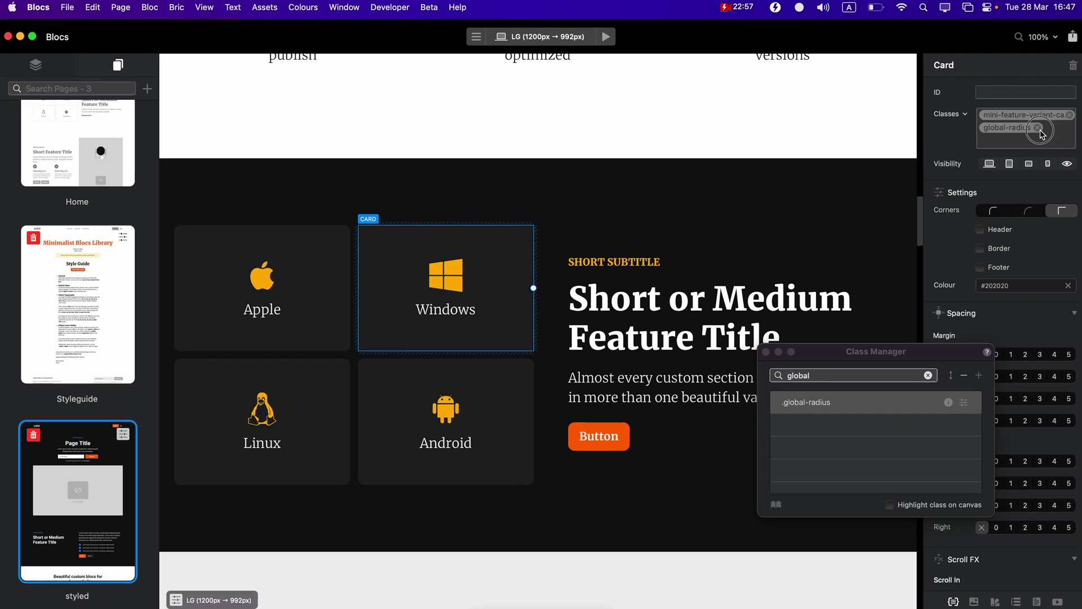
click(636, 283)
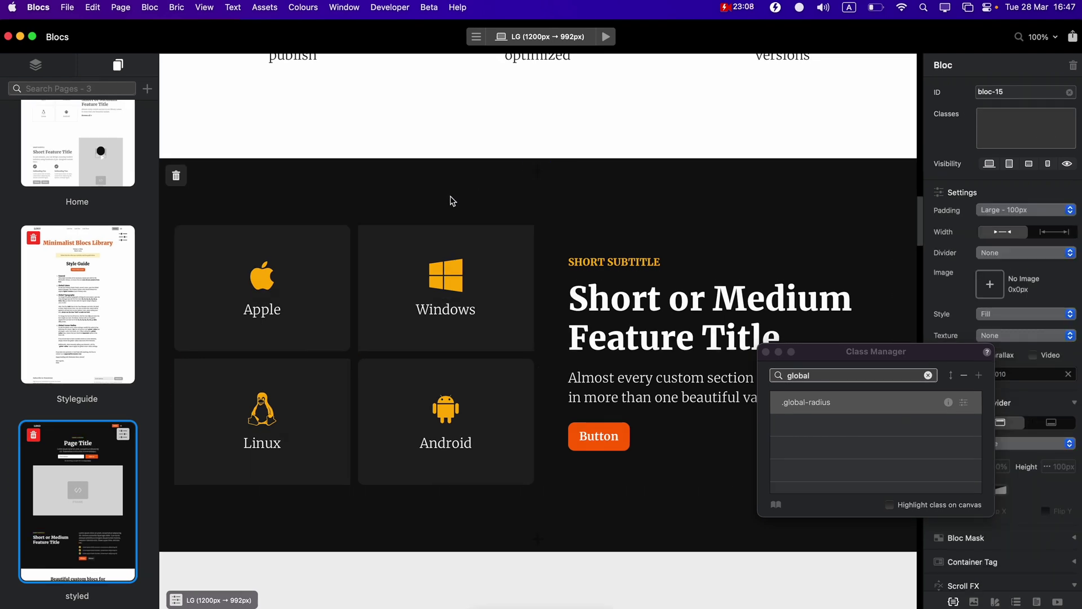
Add the global-radius class to the Windows card on the Styled page
click(505, 230)
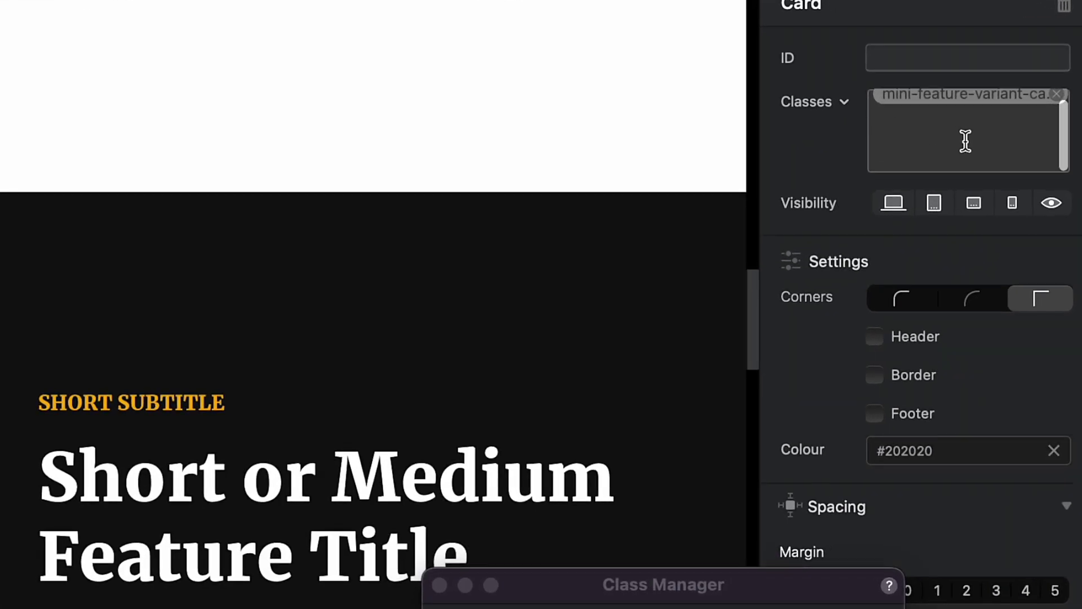
click(966, 141)
text(global)
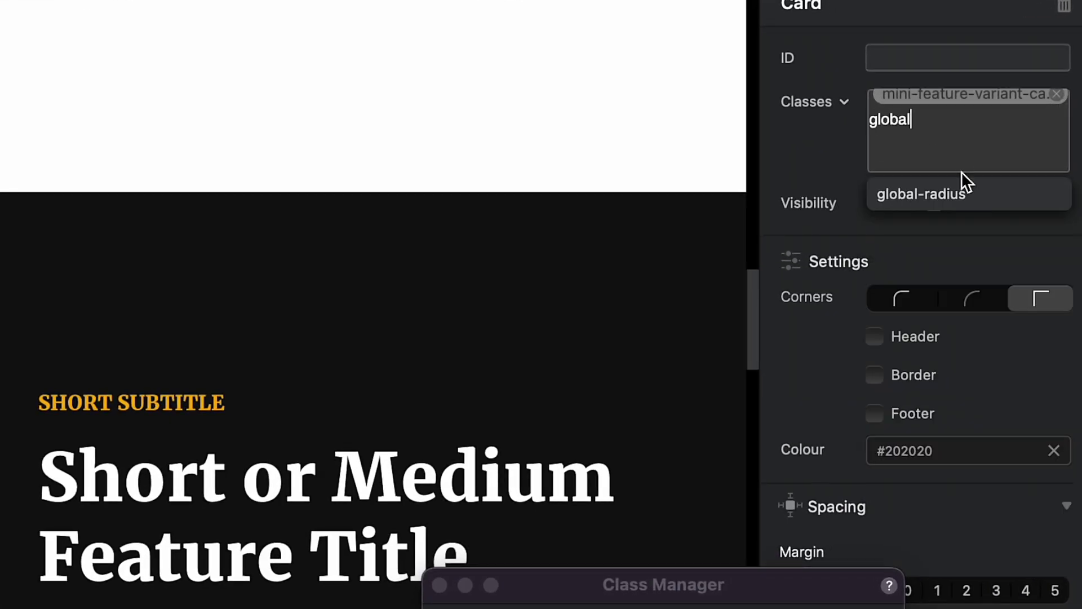
click(952, 191)
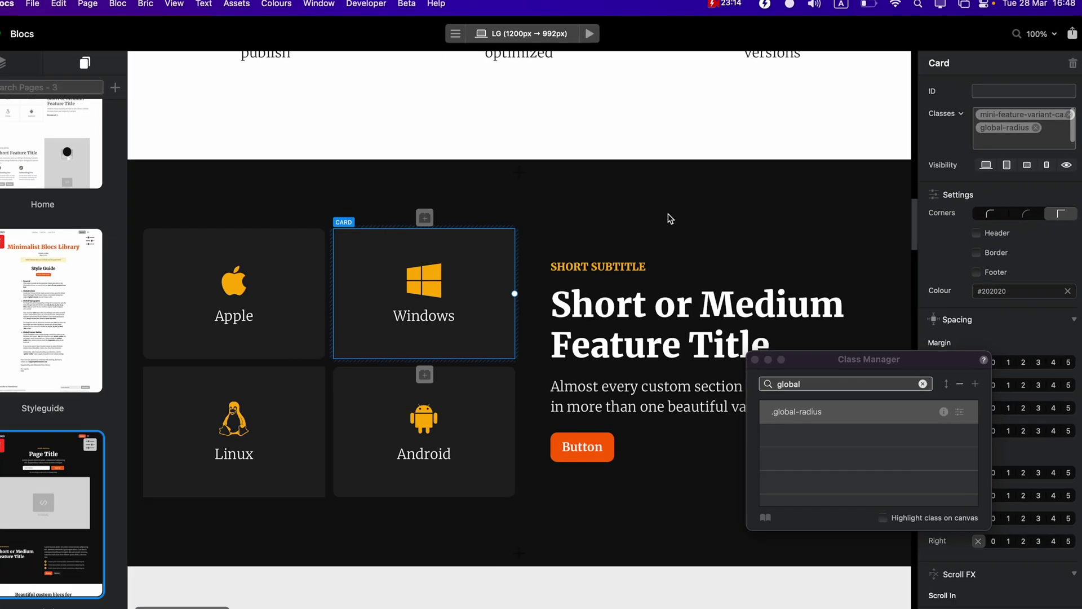
click(678, 215)
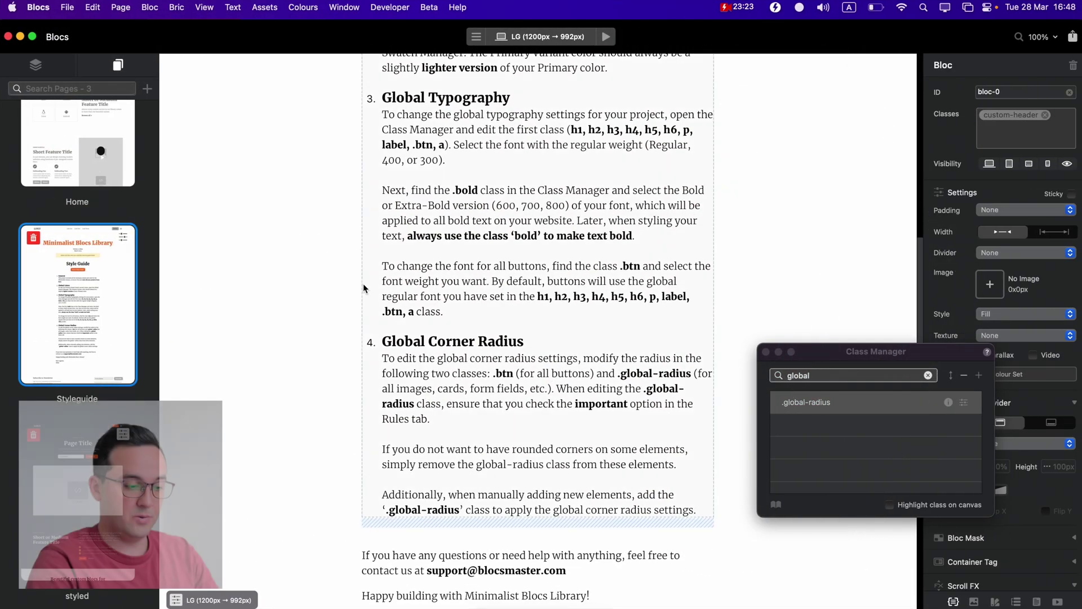
Delete the Styleguide page from the project
scroll(363, 283, up, 5)
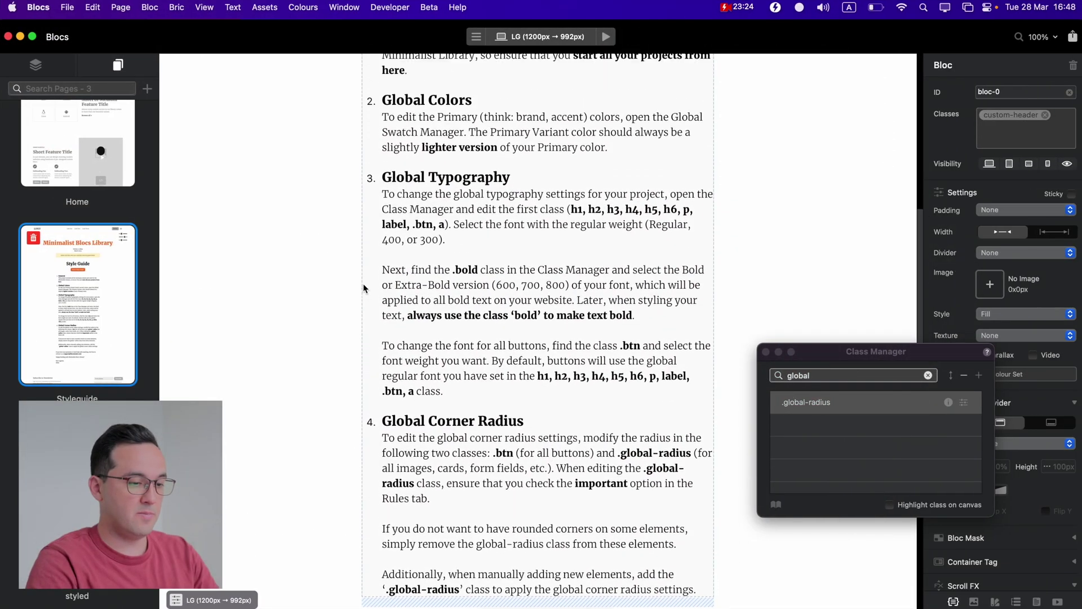
click(33, 240)
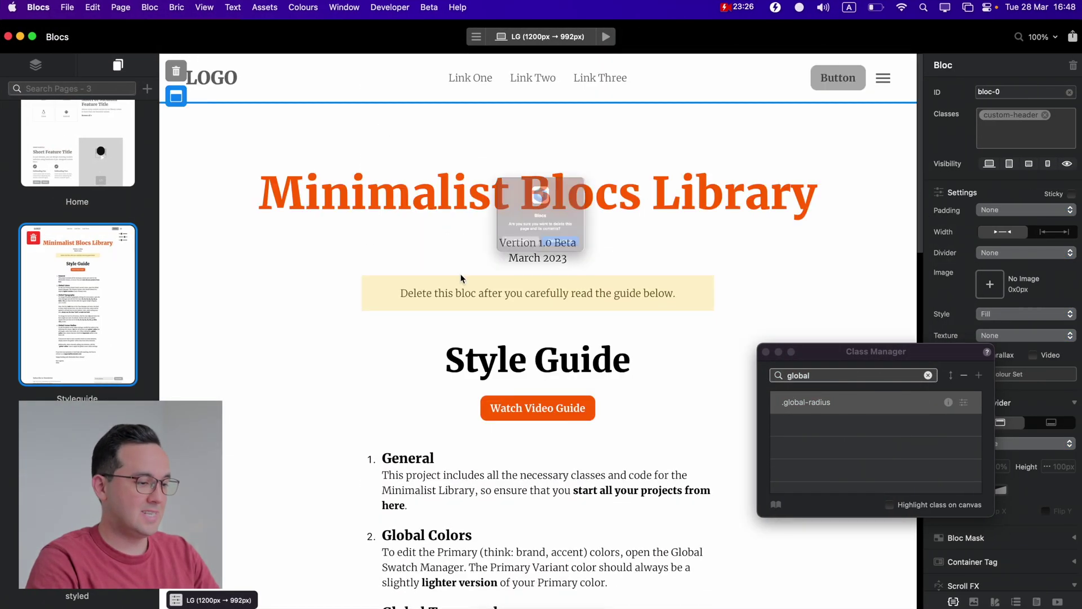
click(601, 268)
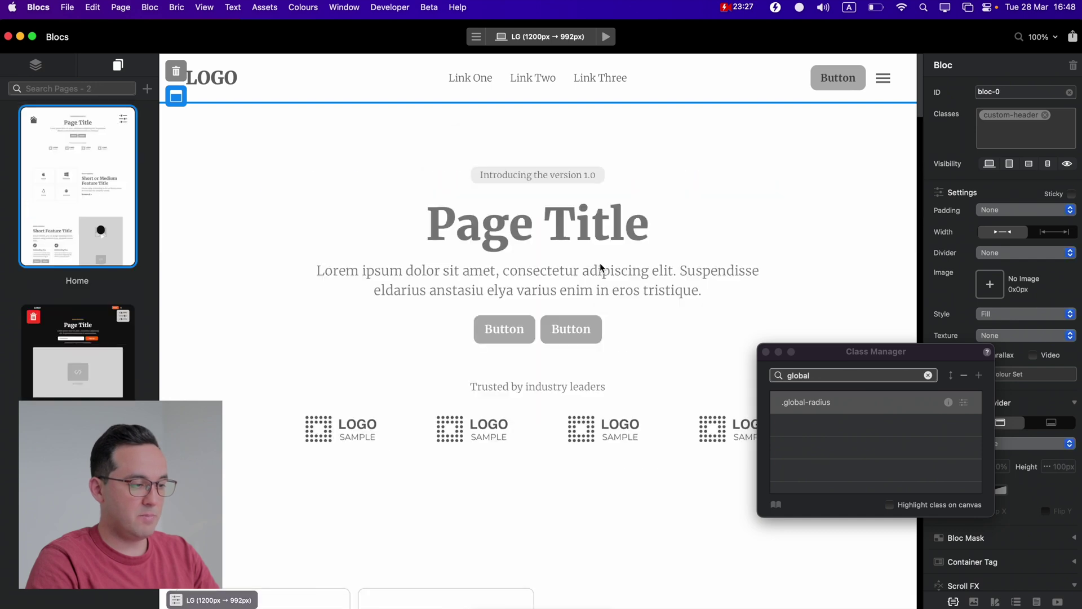
click(97, 377)
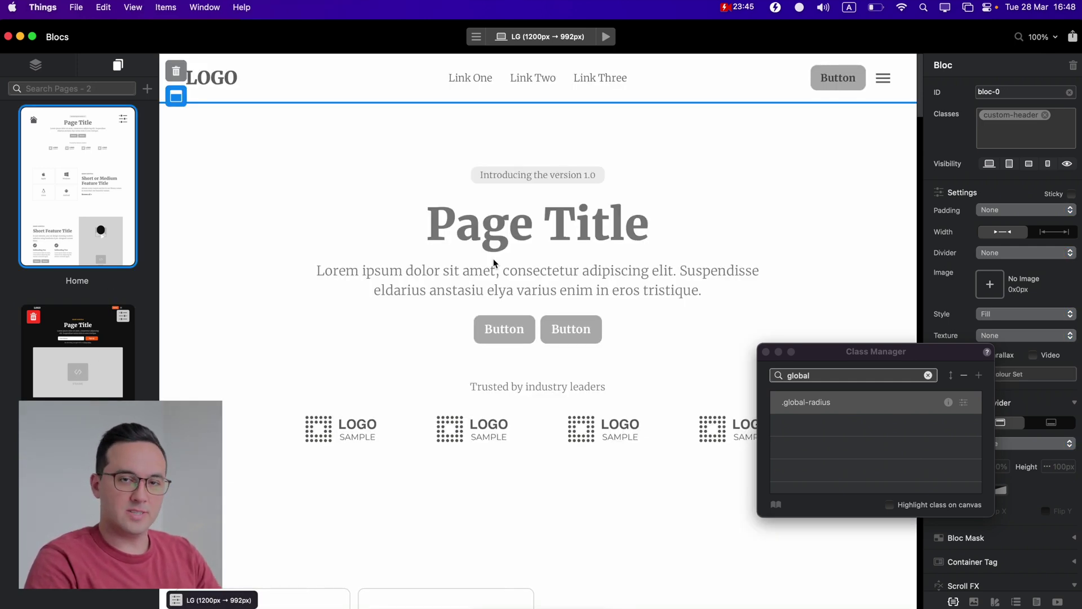
click(626, 147)
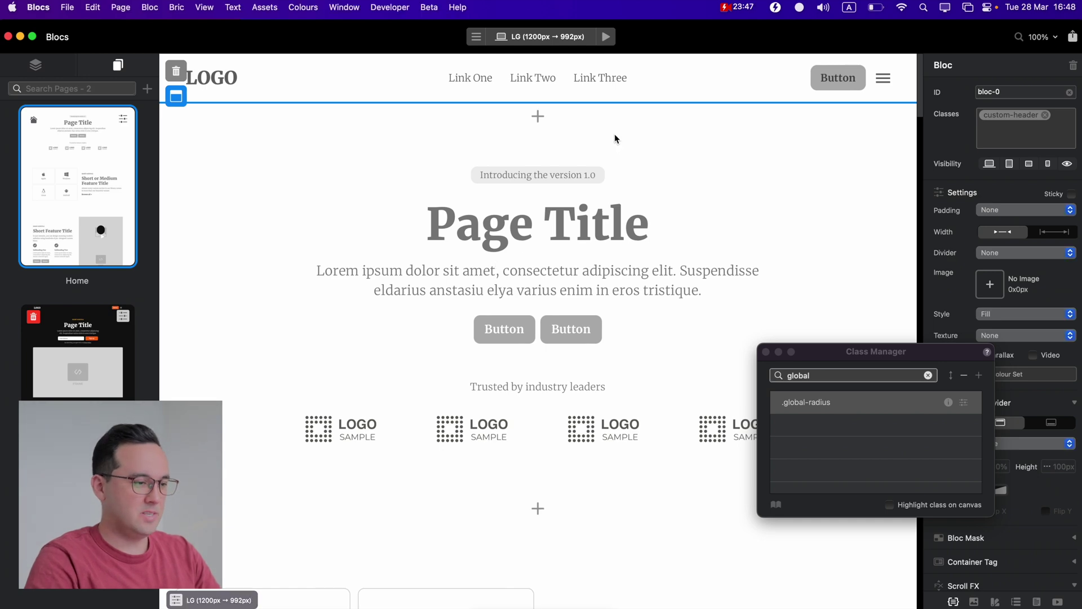
click(616, 137)
click(536, 121)
Open the bloc library for insertion beneath the Styled page's navigation and show only the Minimalist - Dark blocs
click(94, 309)
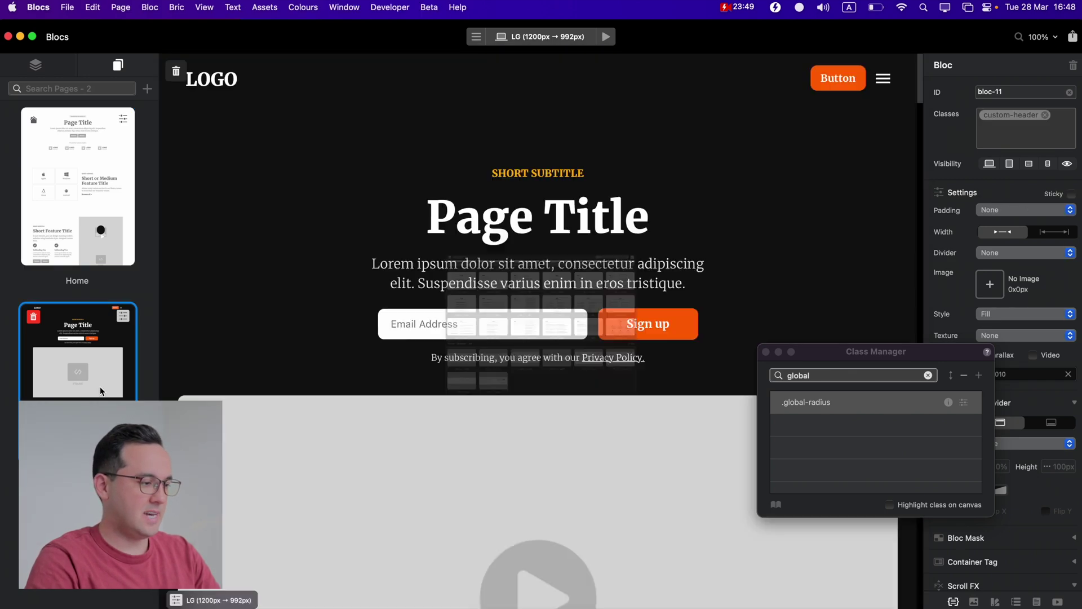
click(541, 121)
click(539, 115)
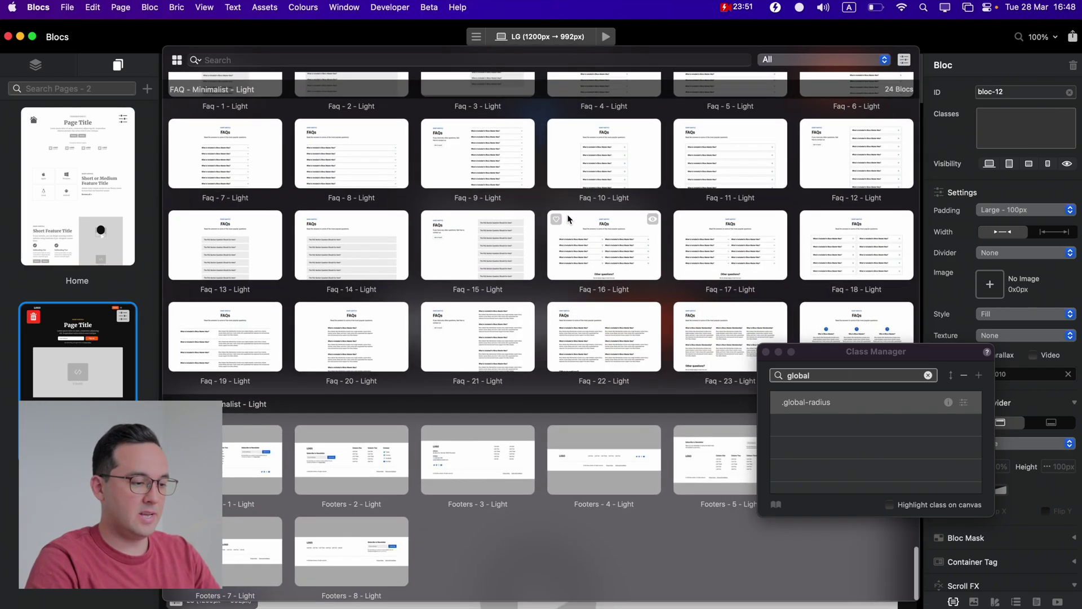
scroll(507, 226, up, 8)
click(177, 60)
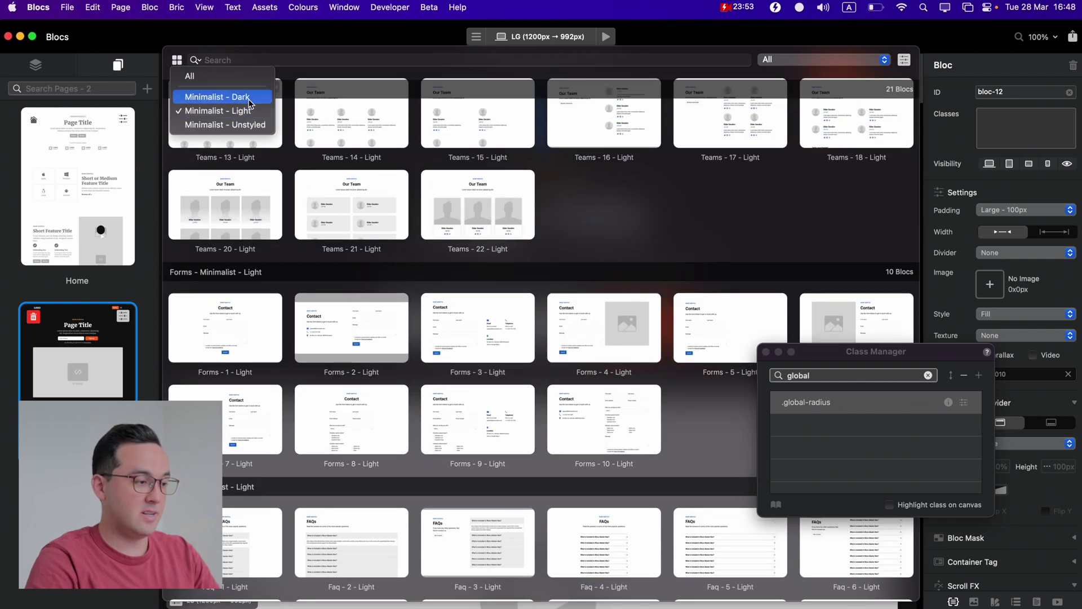
click(220, 98)
Insert the dark header that has a page title beside two staggered image columns below the navigation
scroll(534, 233, up, 15)
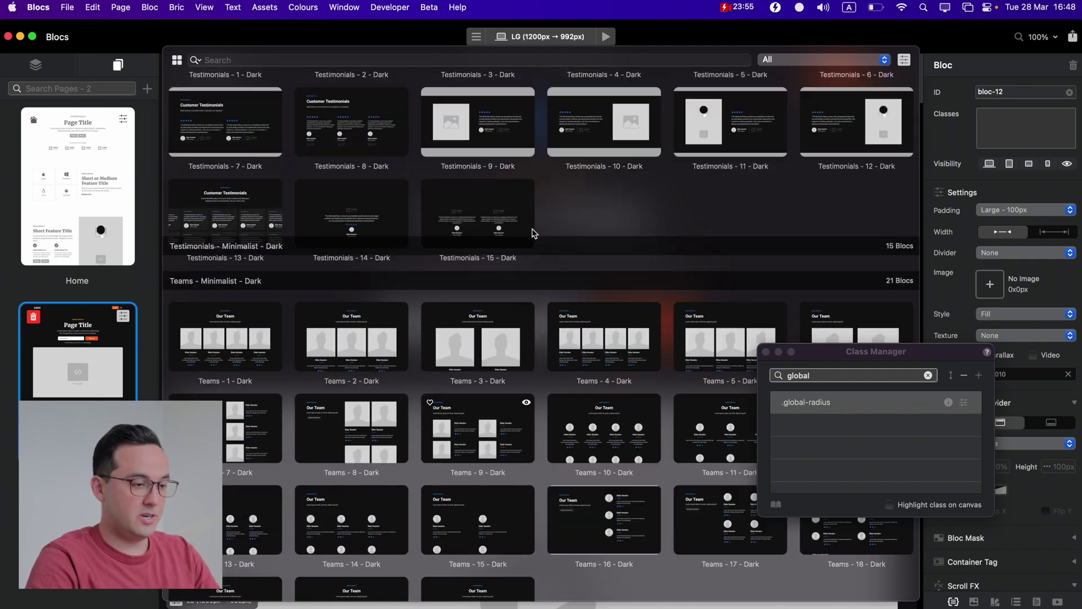
scroll(534, 233, up, 20)
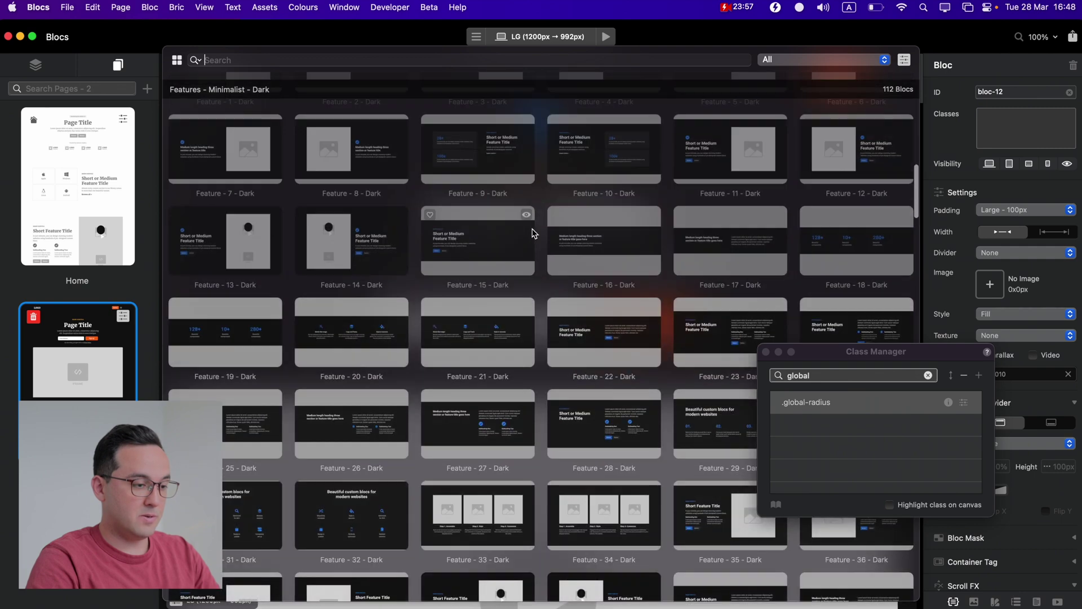
scroll(535, 231, down, 5)
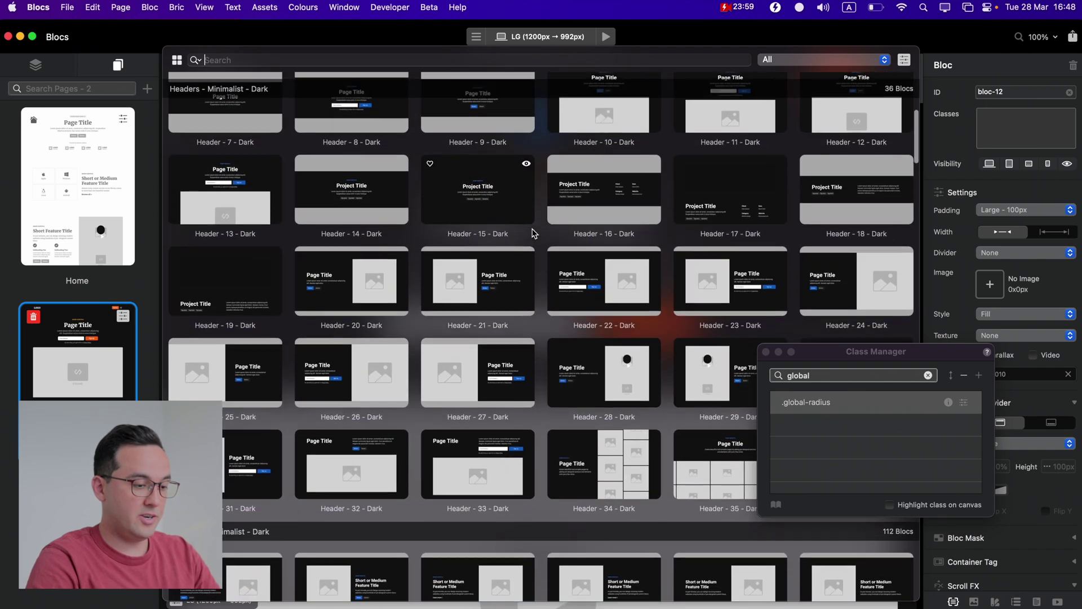
click(612, 372)
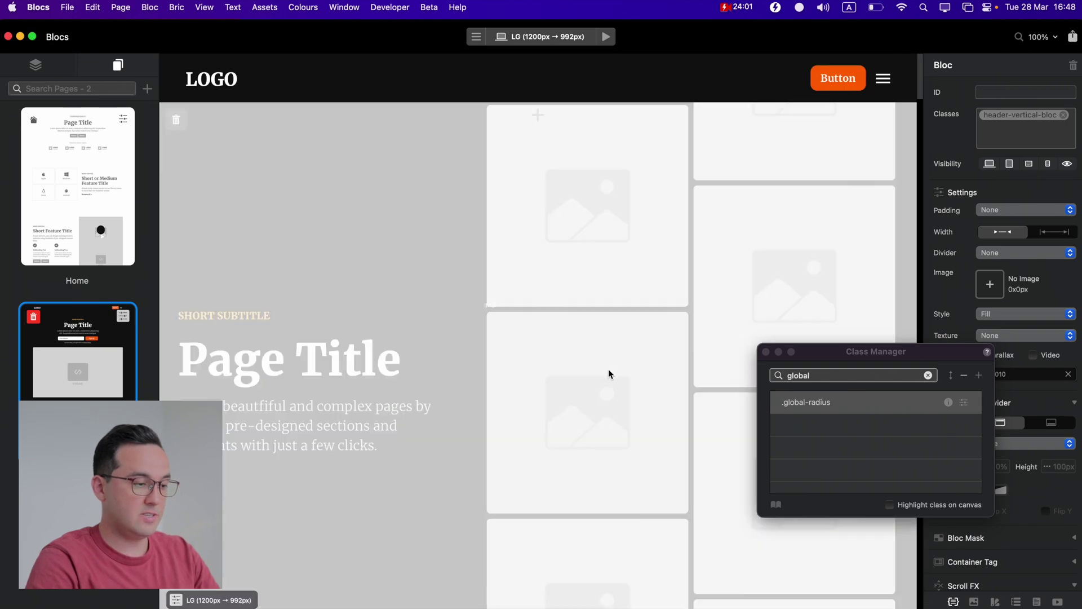
Preview the Styled page and examine how the new header's image columns behave on scrolling
key(Tab)
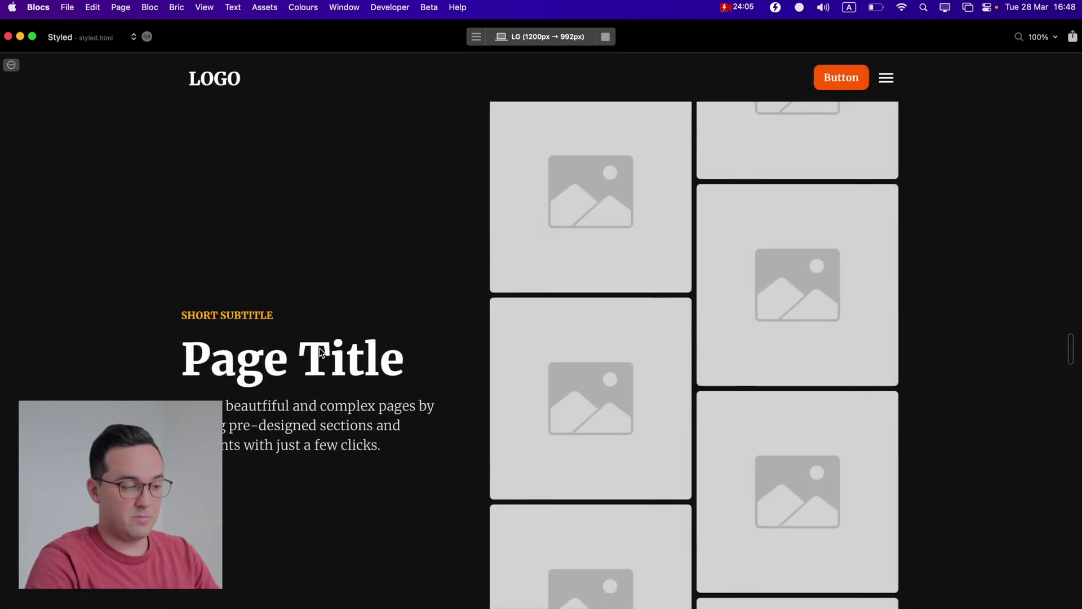
scroll(394, 320, down, 6)
scroll(395, 322, up, 5)
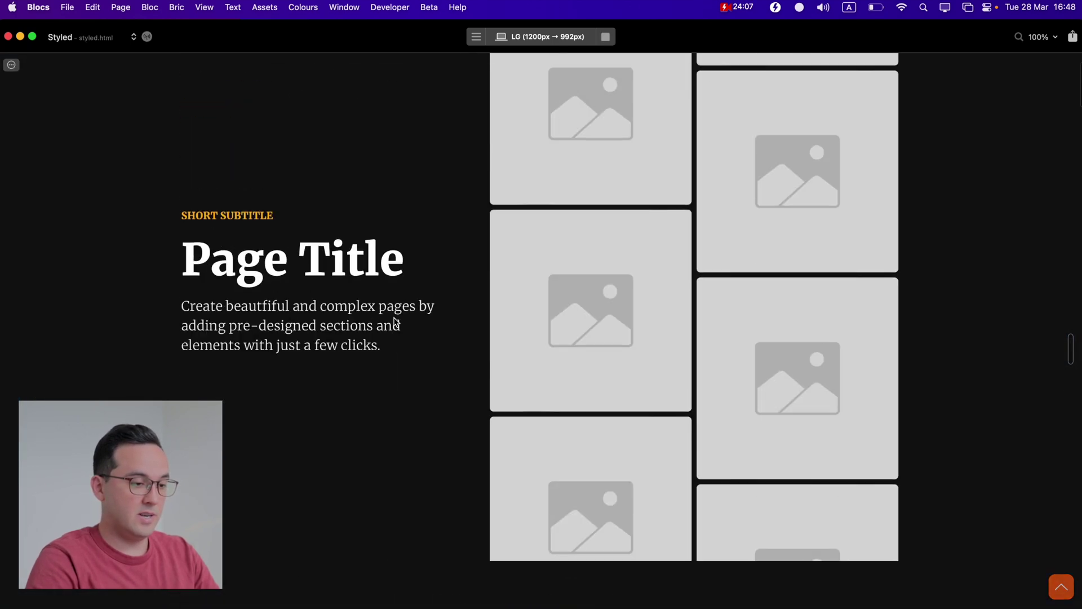
scroll(394, 322, down, 2)
scroll(394, 322, up, 4)
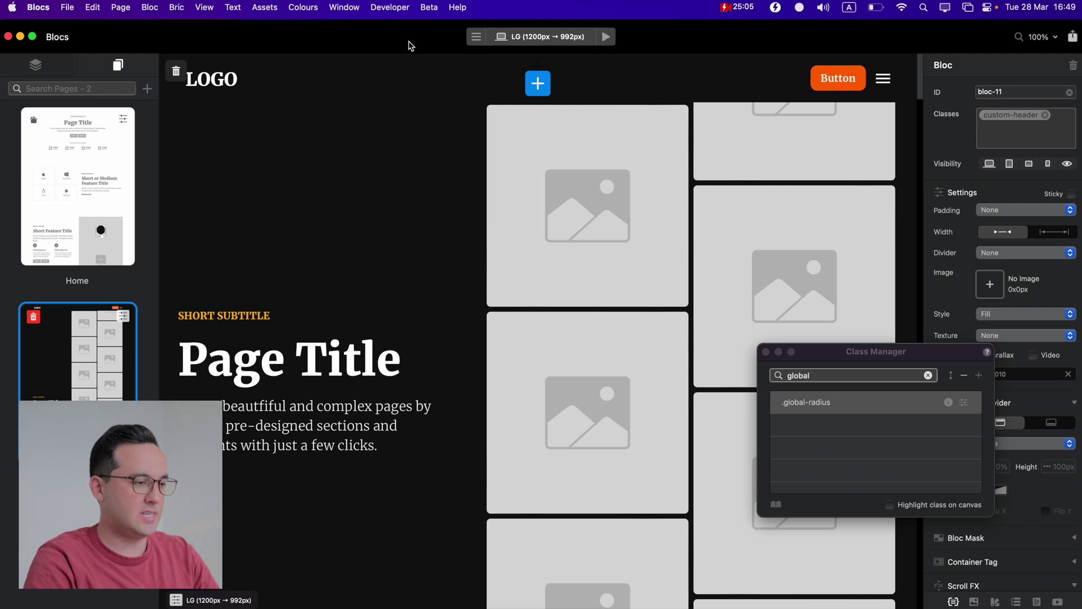
Open the Extension Manager, select all the BEX files in the BETA 1.0 folder for installation, and cancel the file selection
click(396, 11)
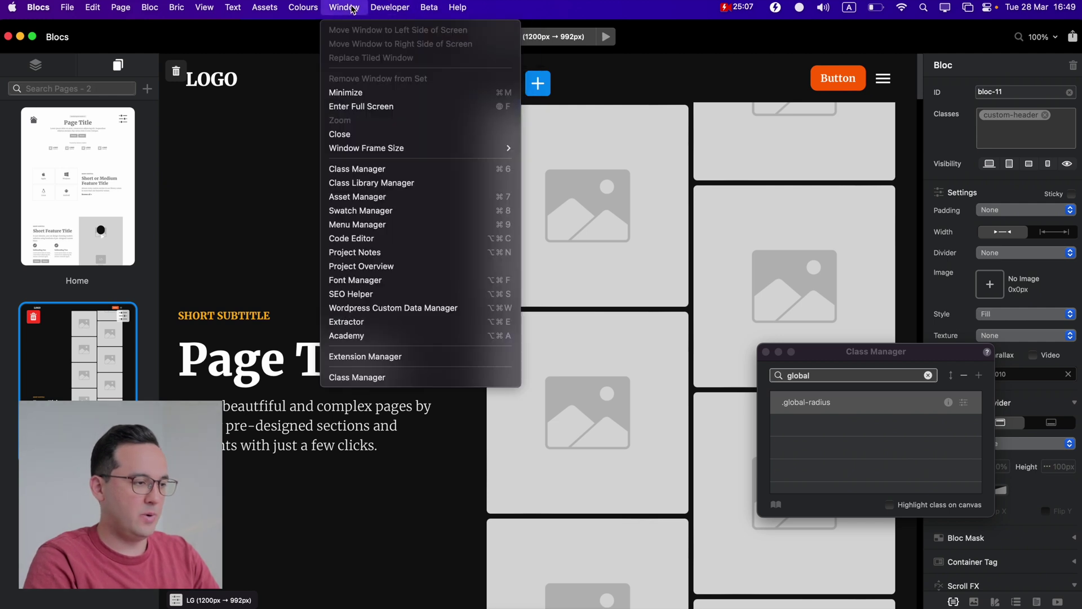
click(395, 356)
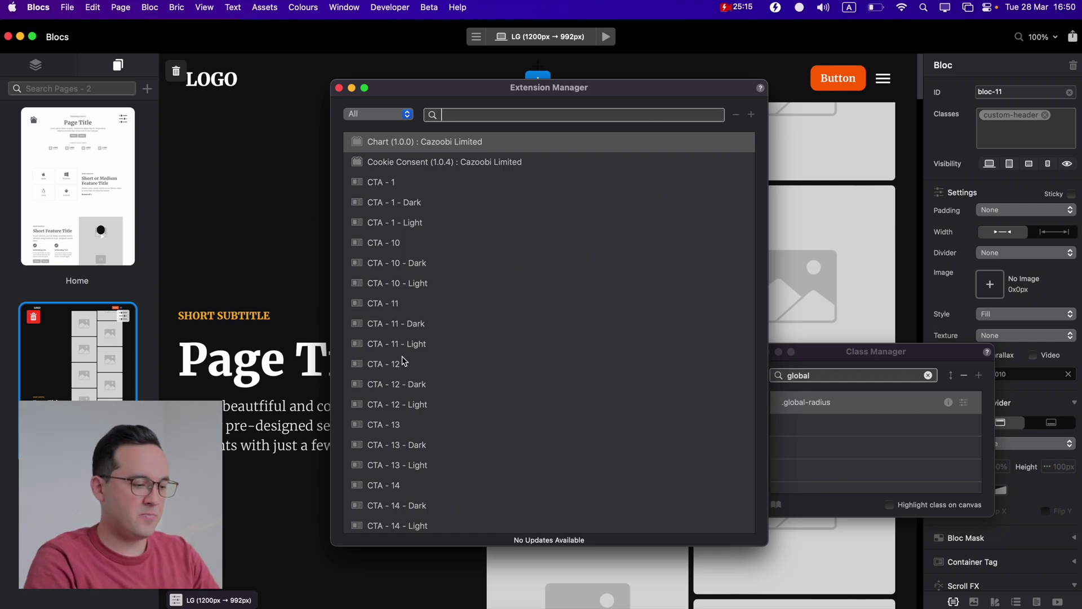
click(751, 115)
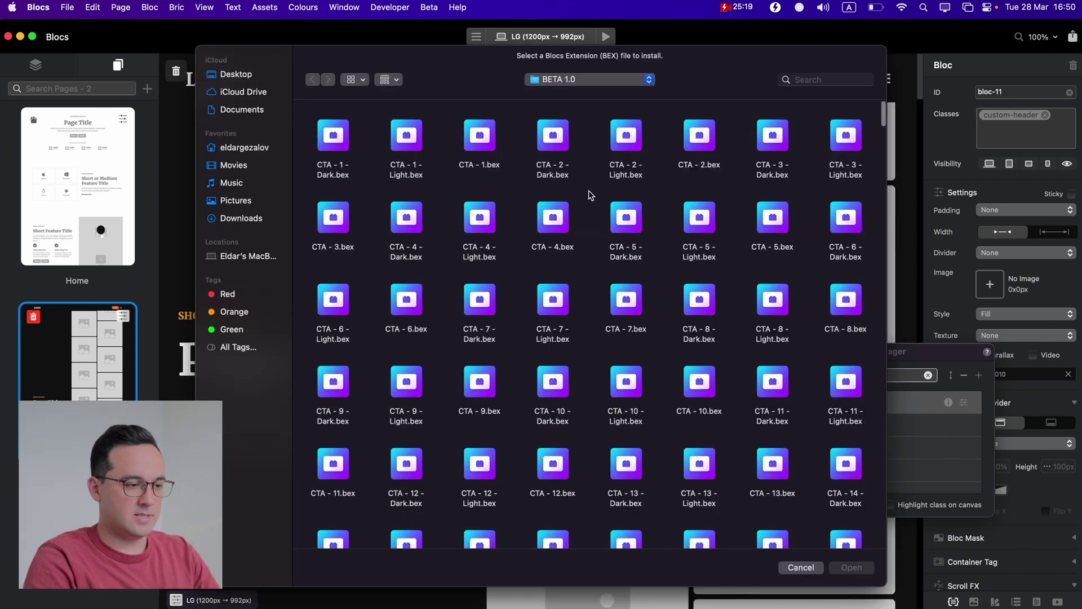
key(super+a)
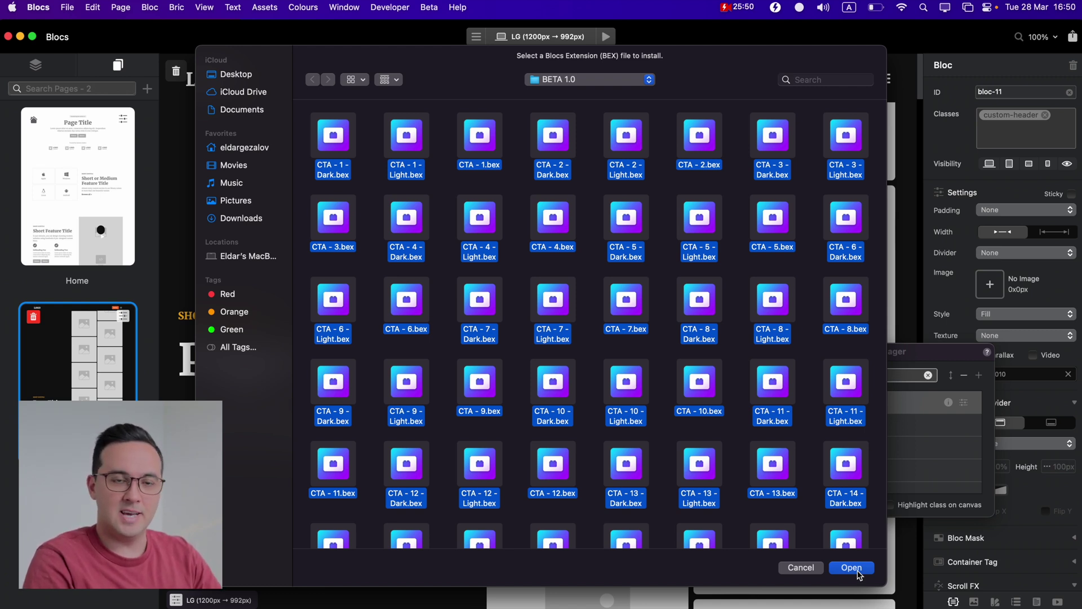
click(808, 567)
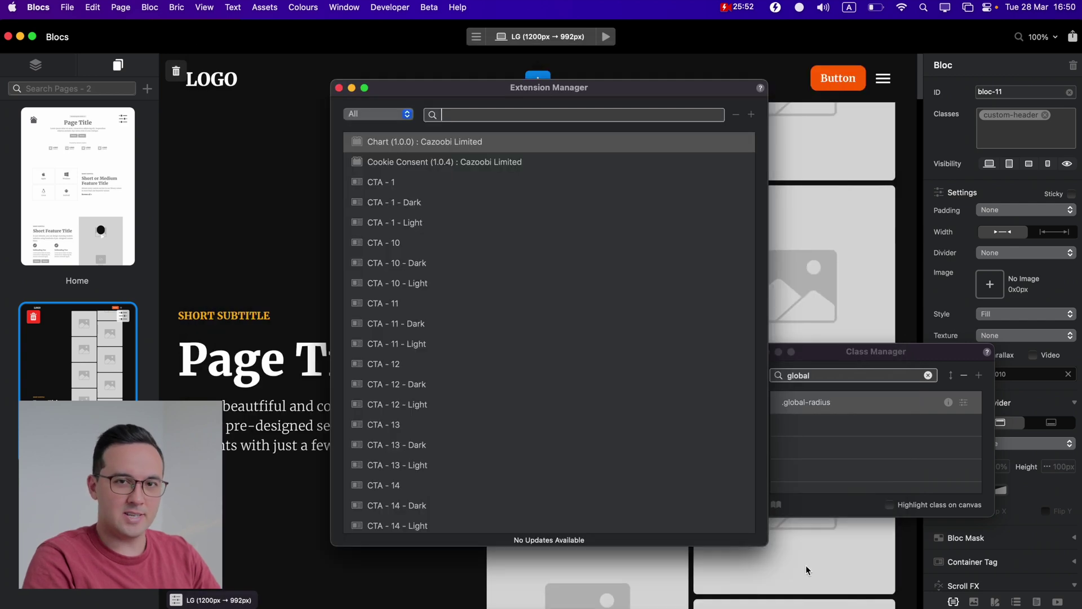